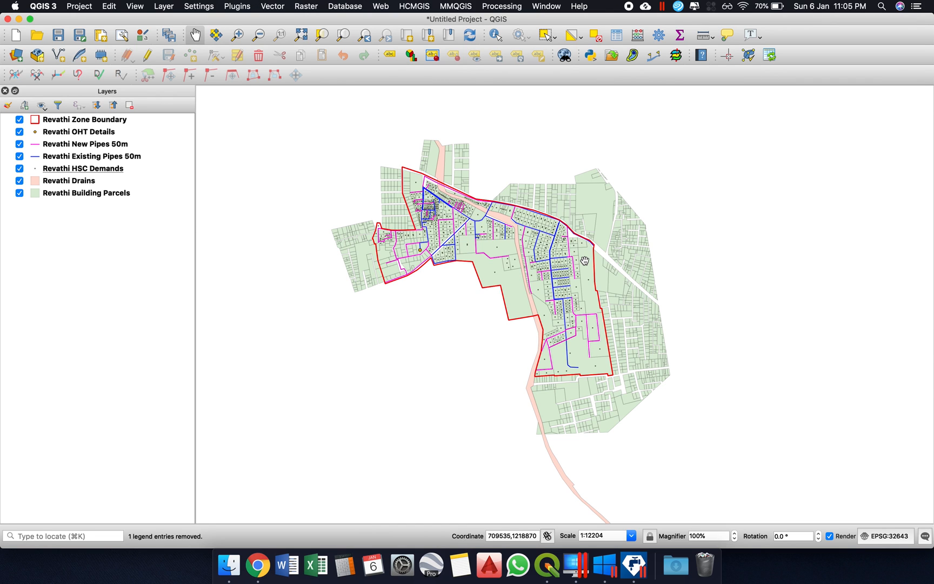
Examine the Revathi zone's overall extent and the building parcels and roads along its eastern boundary
scroll(585, 261, up, 3)
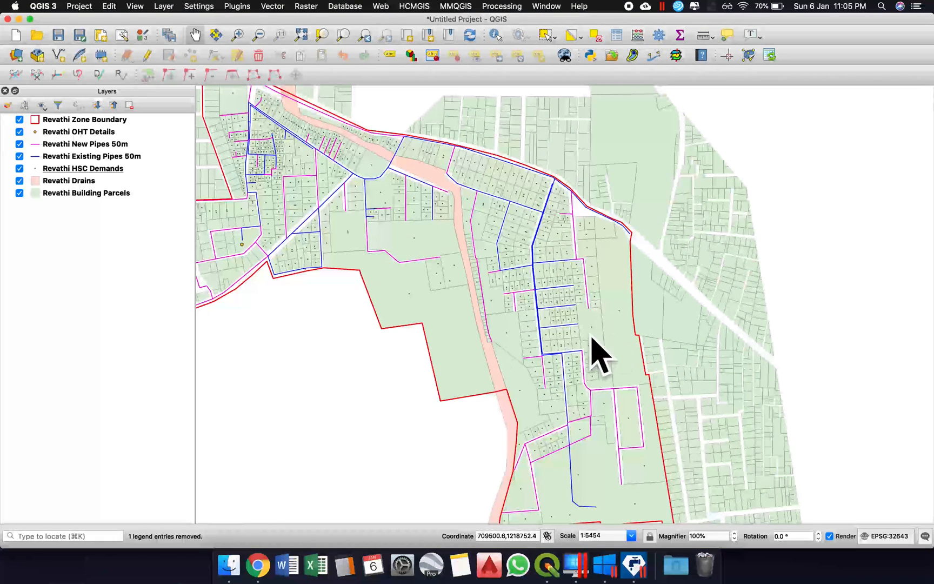
scroll(613, 241, down, 3)
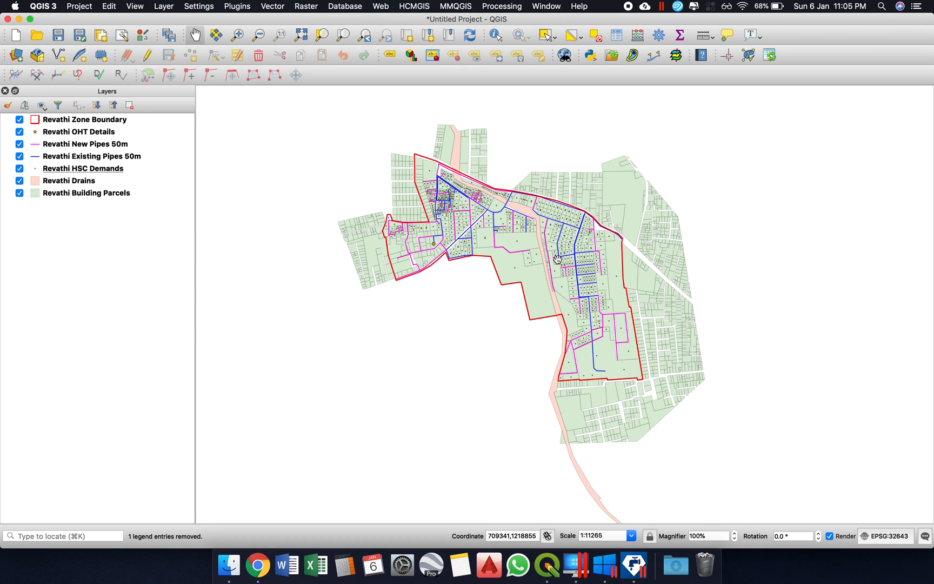
scroll(556, 259, up, 2)
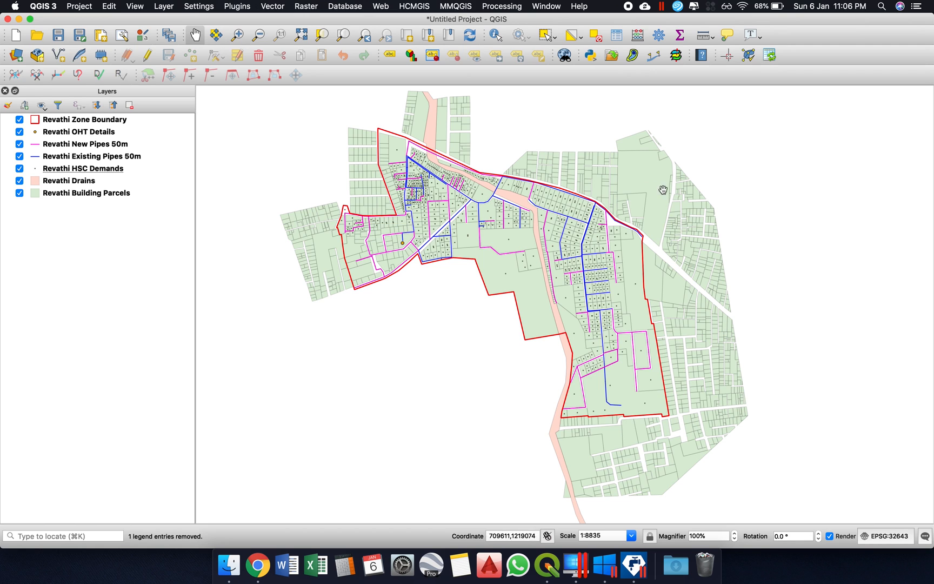
scroll(711, 358, up, 2)
scroll(711, 357, up, 3)
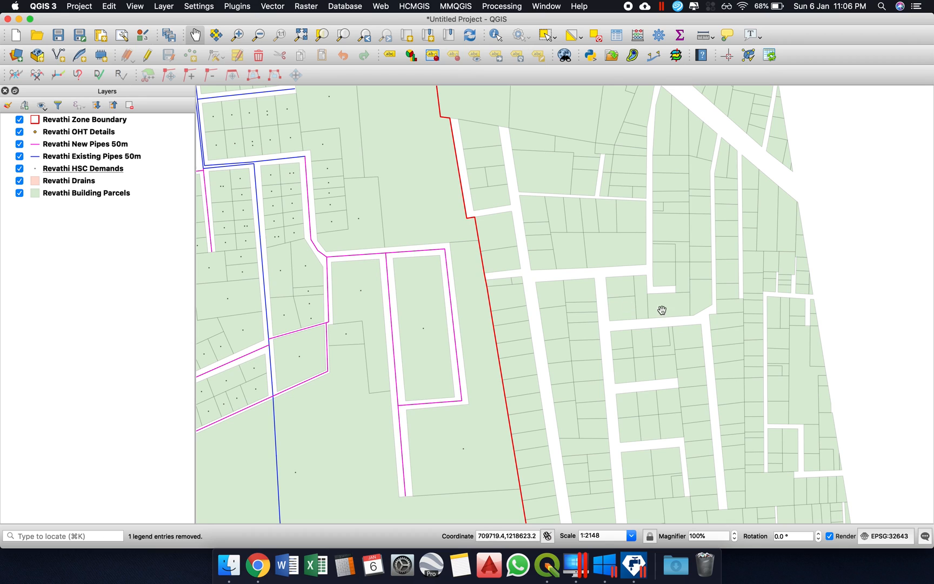
scroll(713, 283, down, 1)
drag(629, 171, 684, 422)
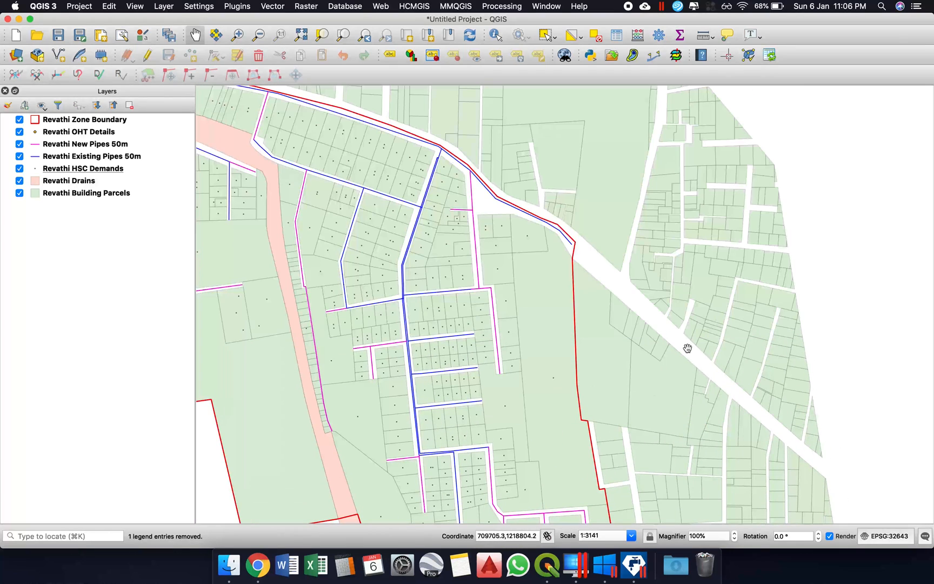
scroll(763, 333, down, 3)
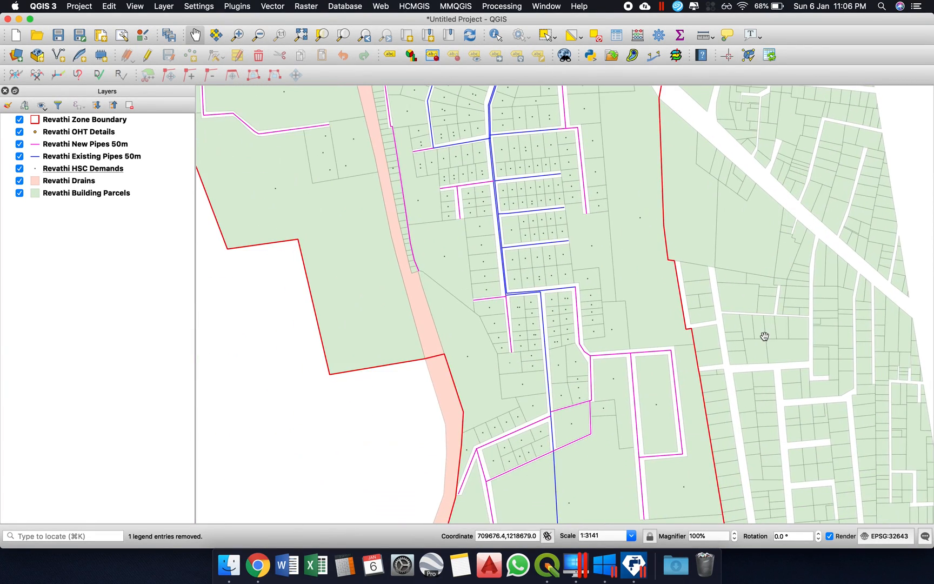
drag(688, 334, 683, 336)
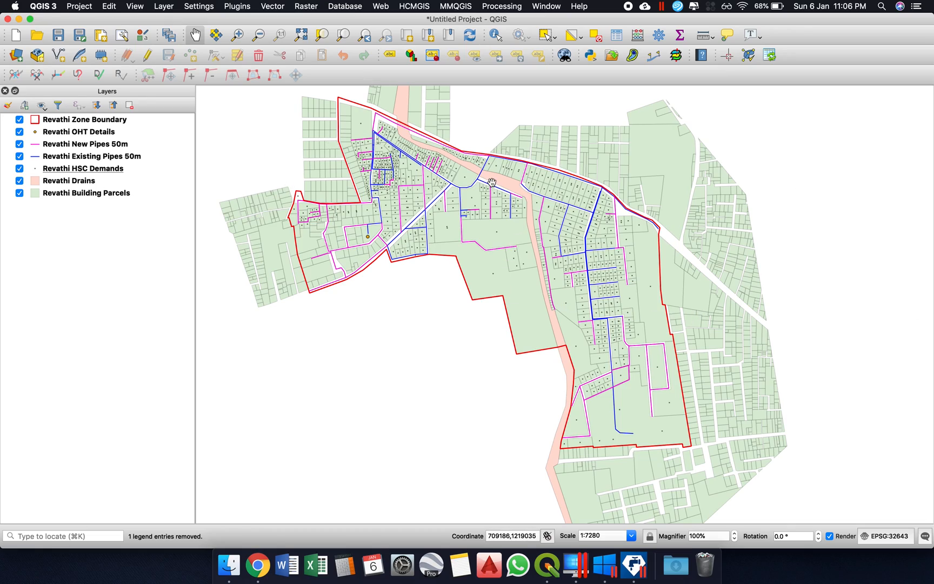
Examine the layout of new and existing pipes around the drain and across the rest of the zone
scroll(490, 183, up, 3)
scroll(496, 230, up, 2)
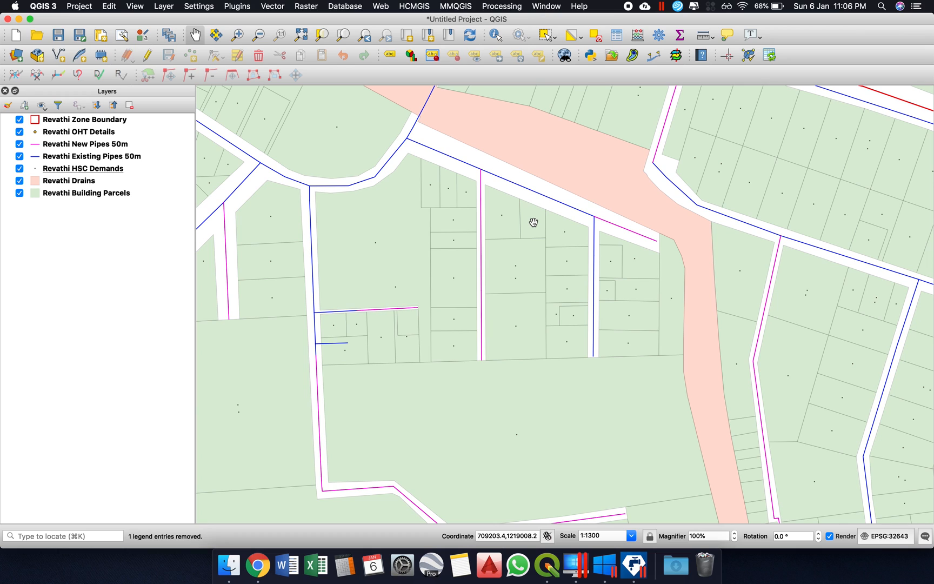
scroll(533, 222, down, 2)
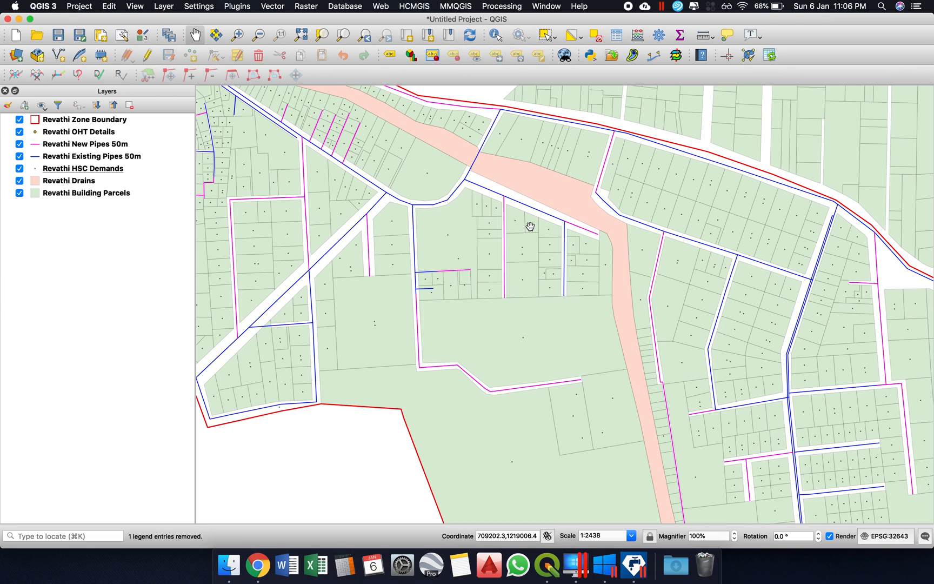
scroll(530, 225, down, 3)
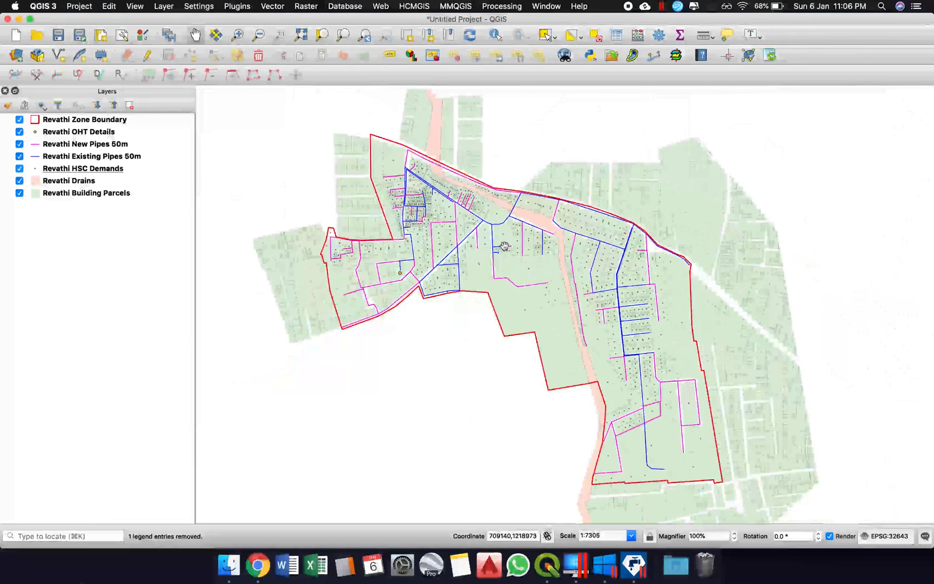
scroll(405, 281, up, 2)
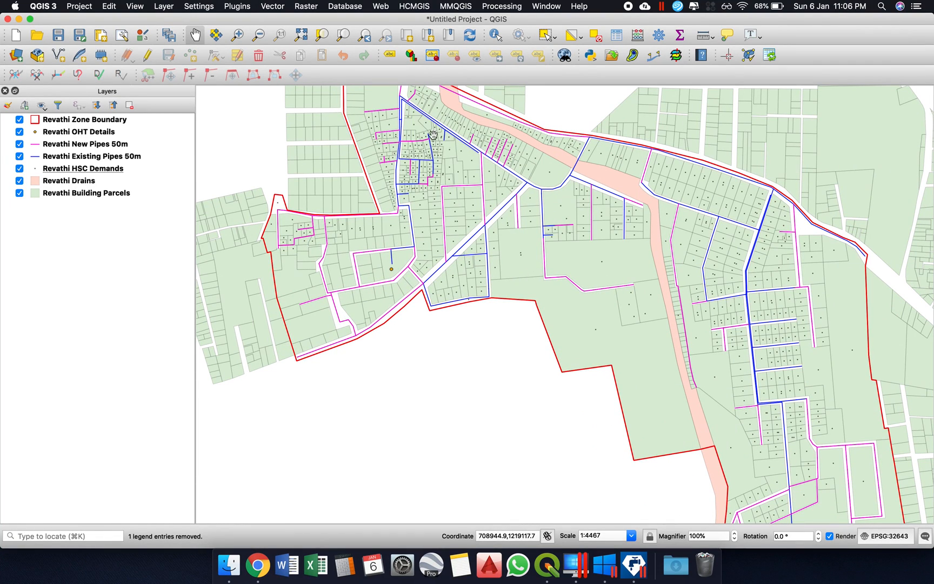
drag(769, 380, 703, 246)
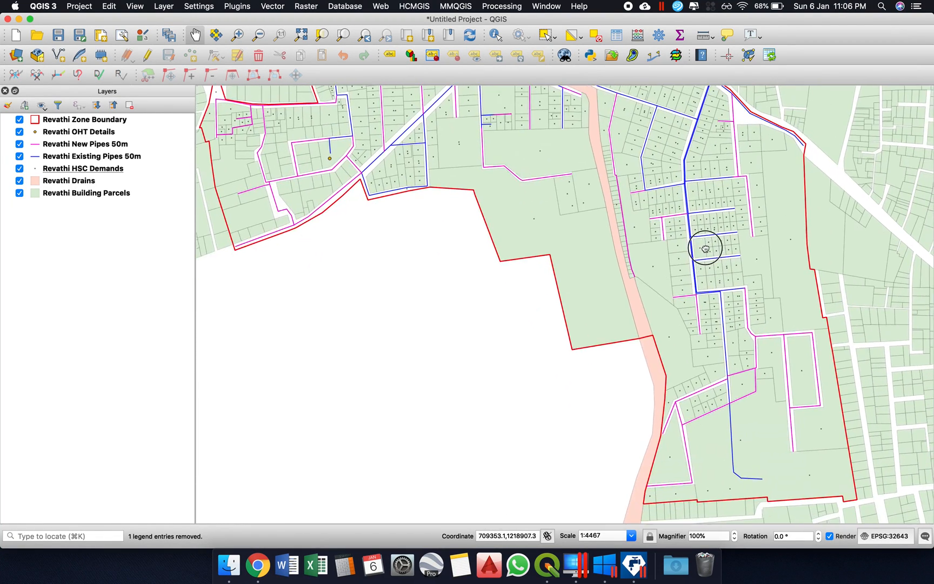
scroll(738, 444, down, 3)
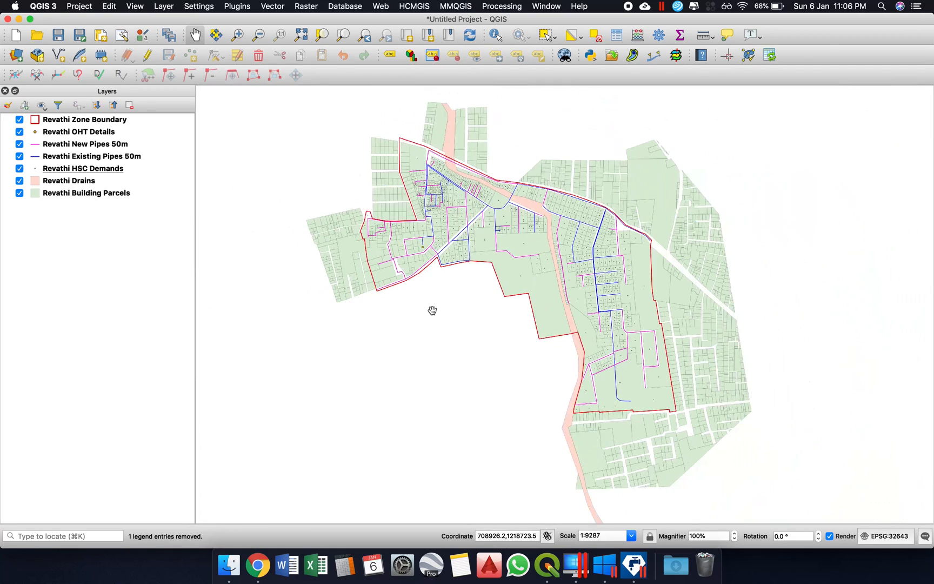
scroll(500, 201, up, 2)
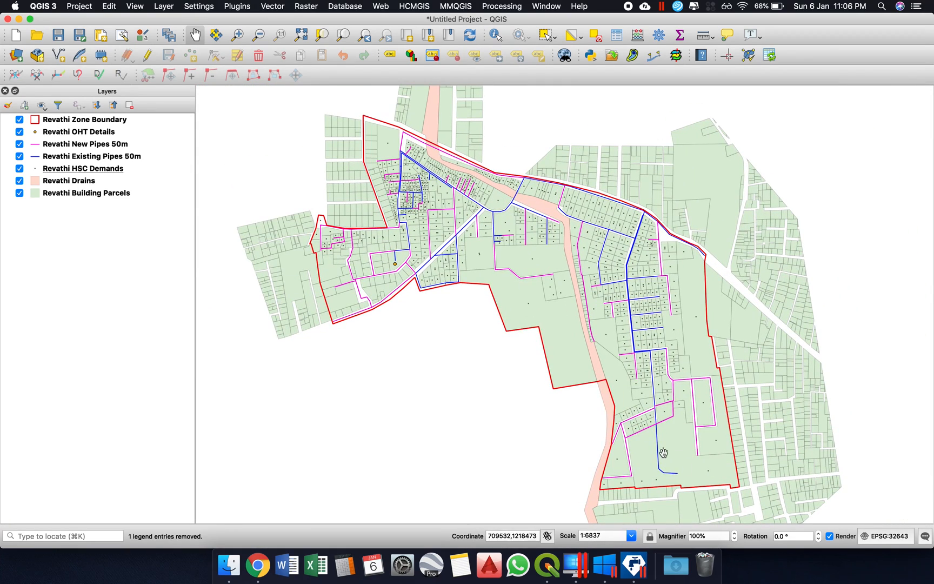
Identify several pipes of the Revathi Existing Pipes 50m layer and read their diameter and material attributes
click(114, 158)
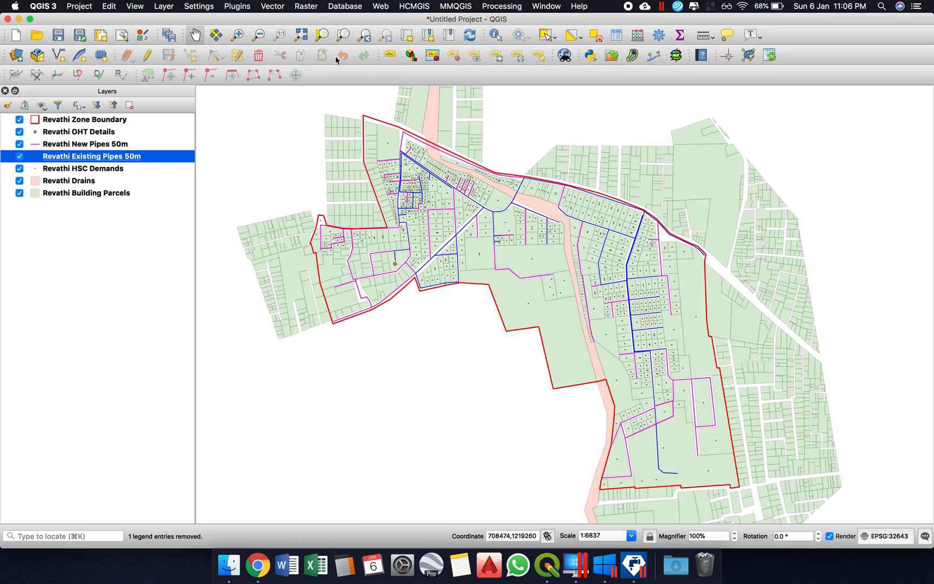
click(496, 35)
scroll(511, 216, up, 3)
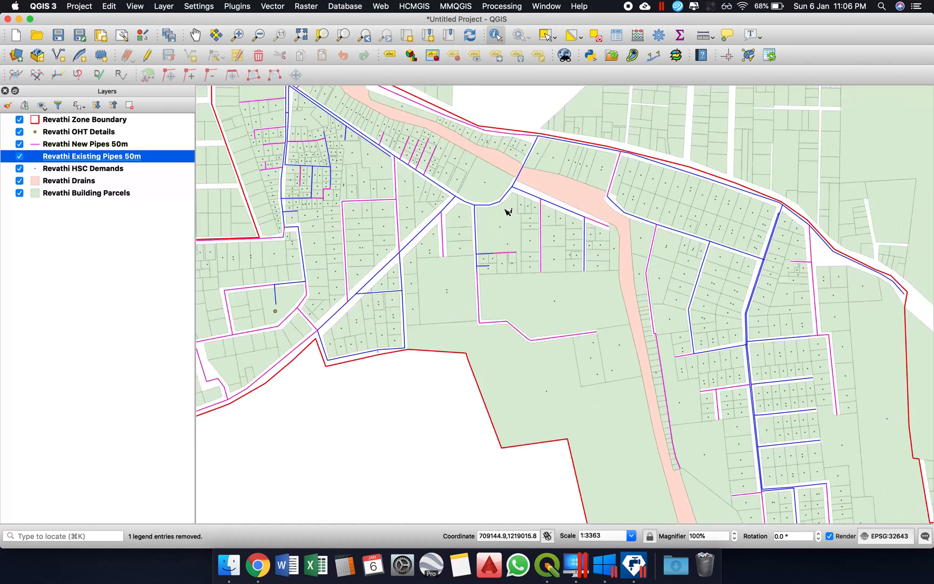
click(495, 204)
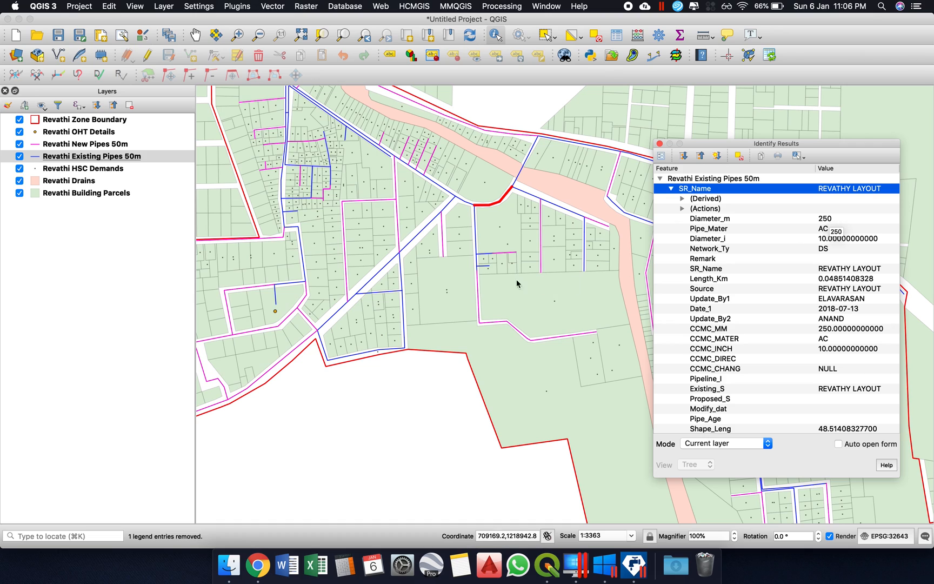
click(420, 231)
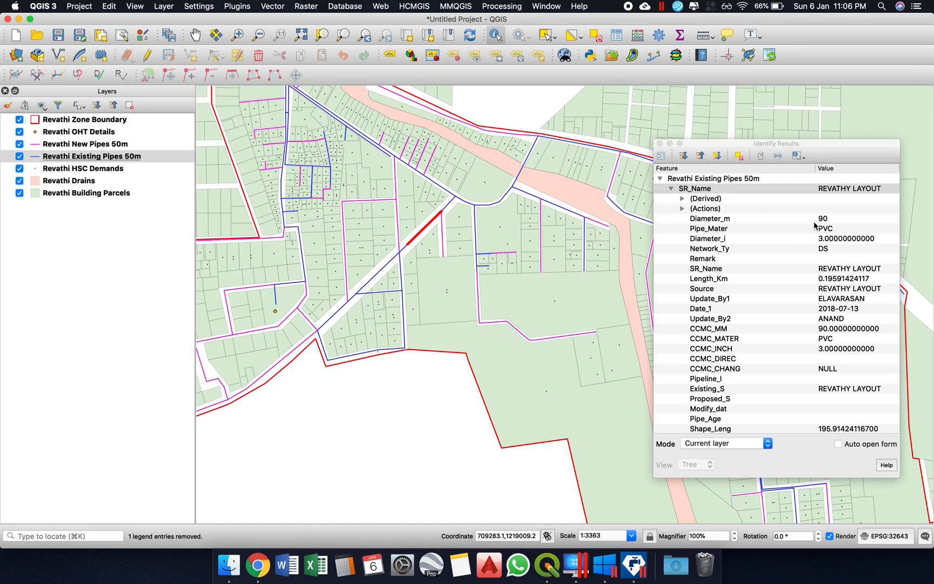
click(386, 265)
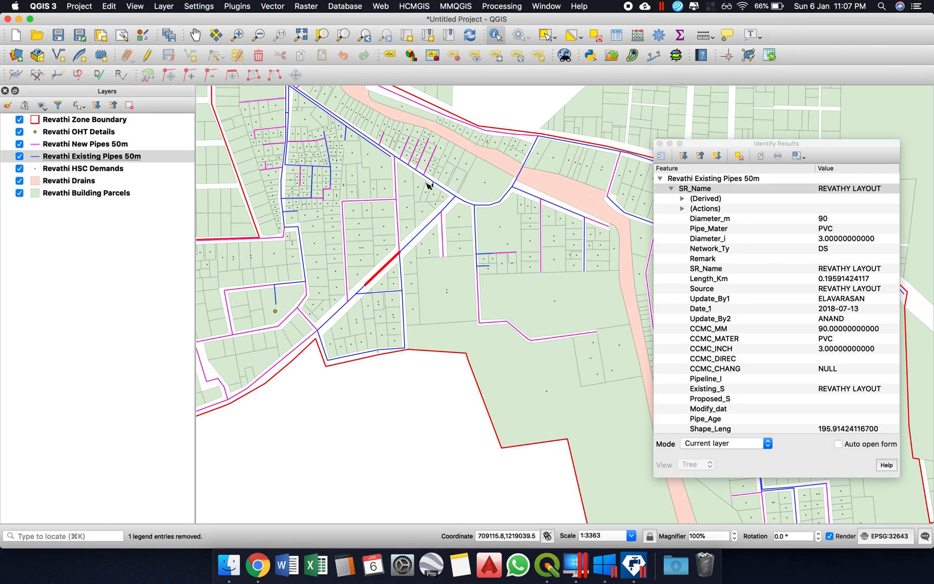
click(371, 140)
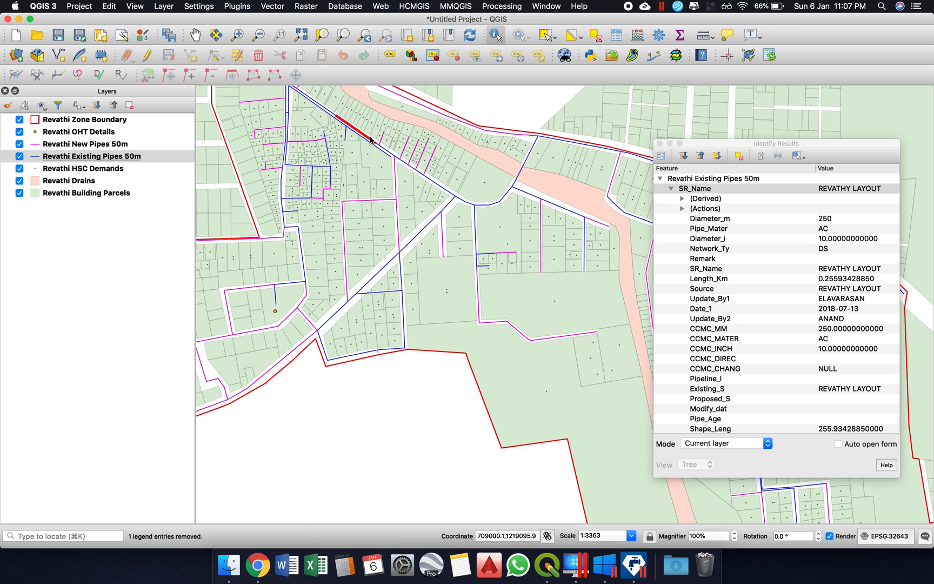
click(659, 144)
click(400, 393)
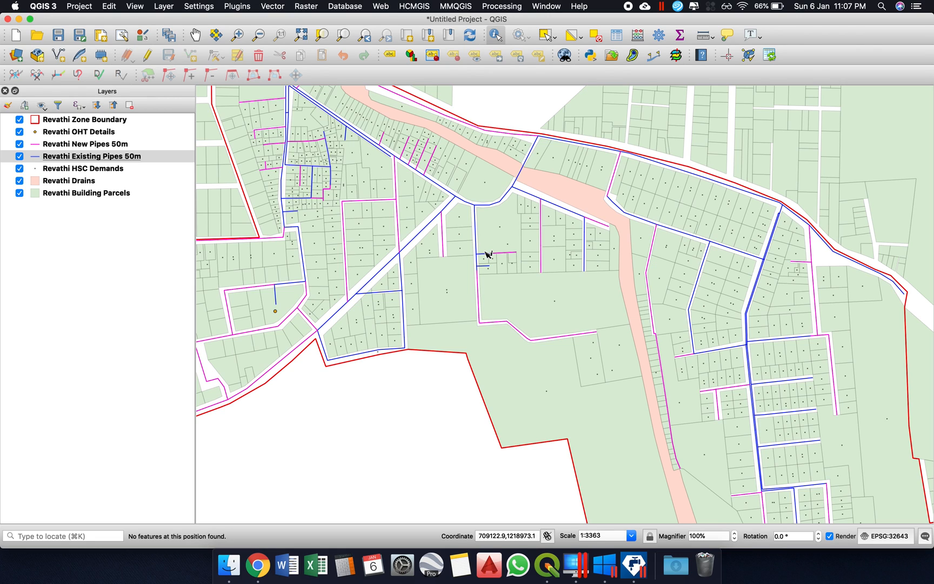
Hide the Revathi New Pipes 50m layer and examine which streets the existing pipes cover across the zone
click(20, 144)
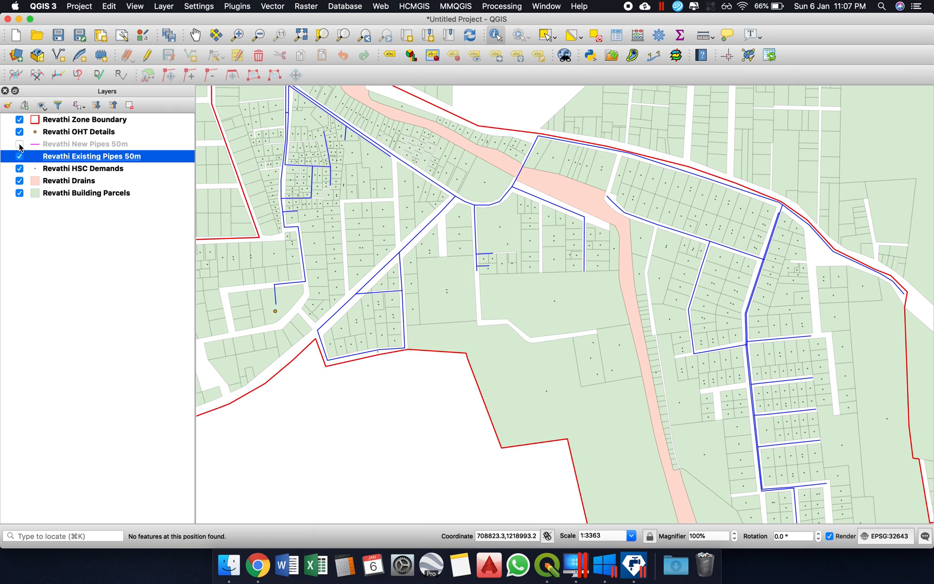
scroll(500, 251, down, 3)
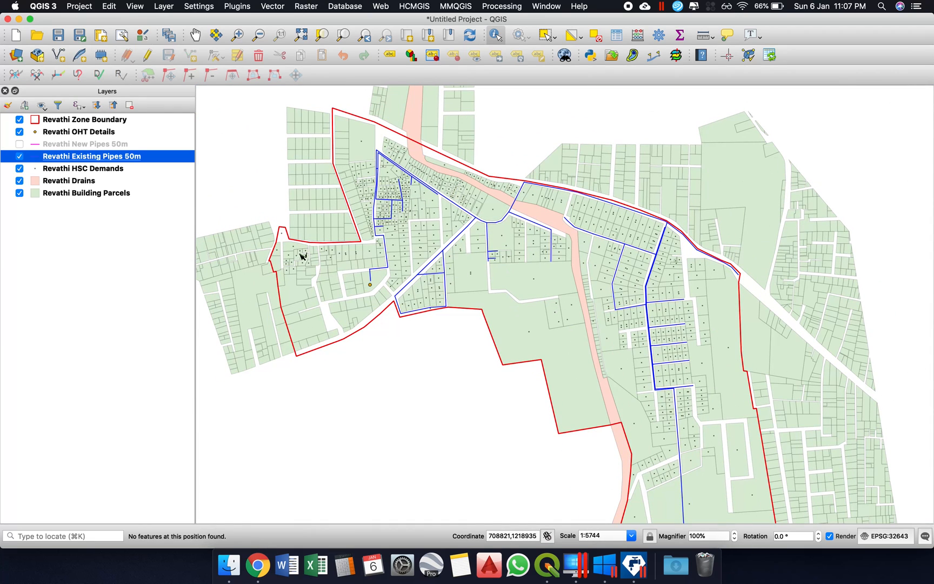
click(648, 293)
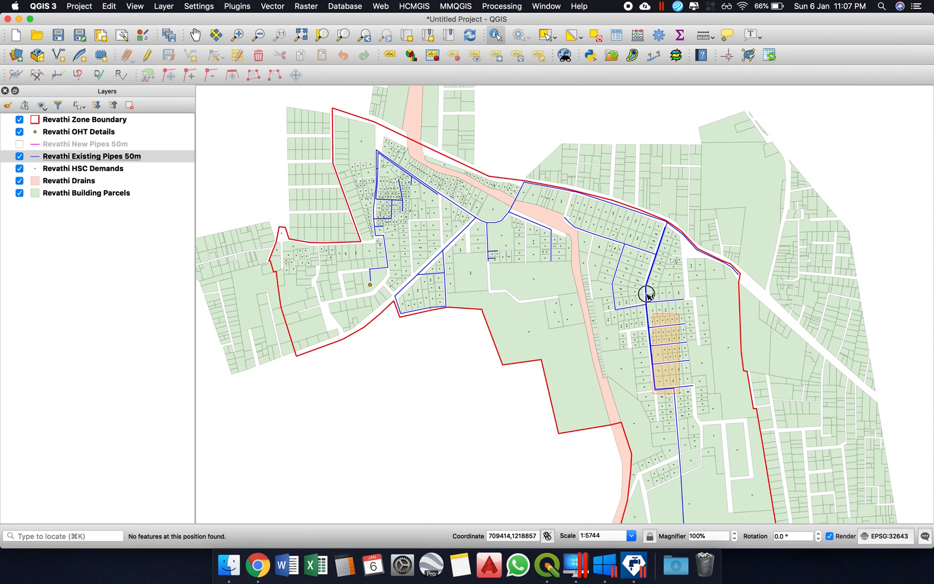
click(659, 144)
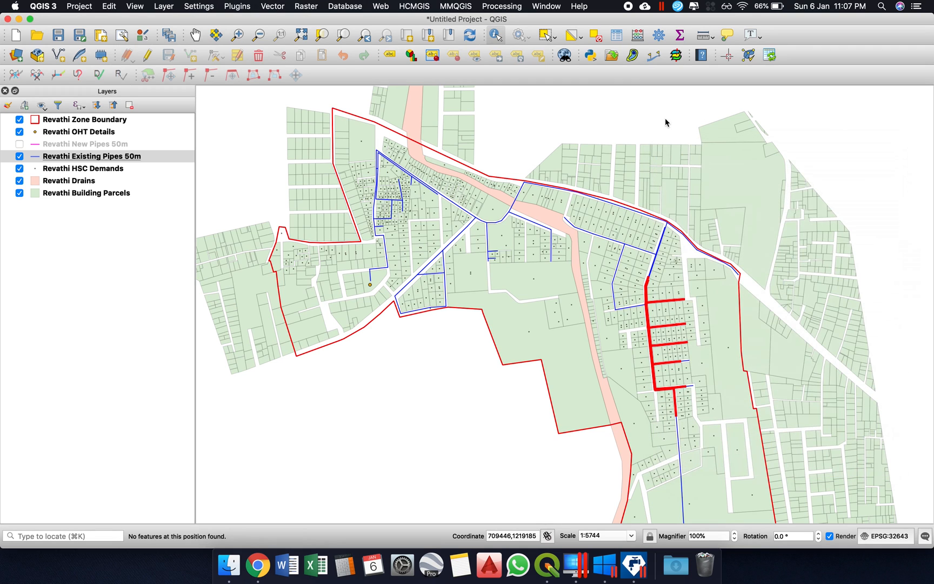
scroll(407, 223, down, 3)
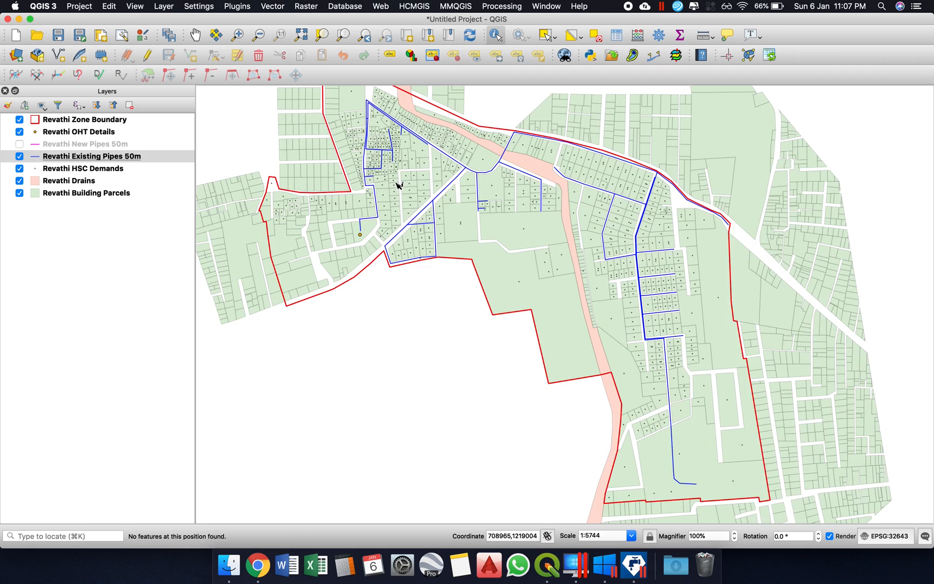
scroll(398, 185, up, 3)
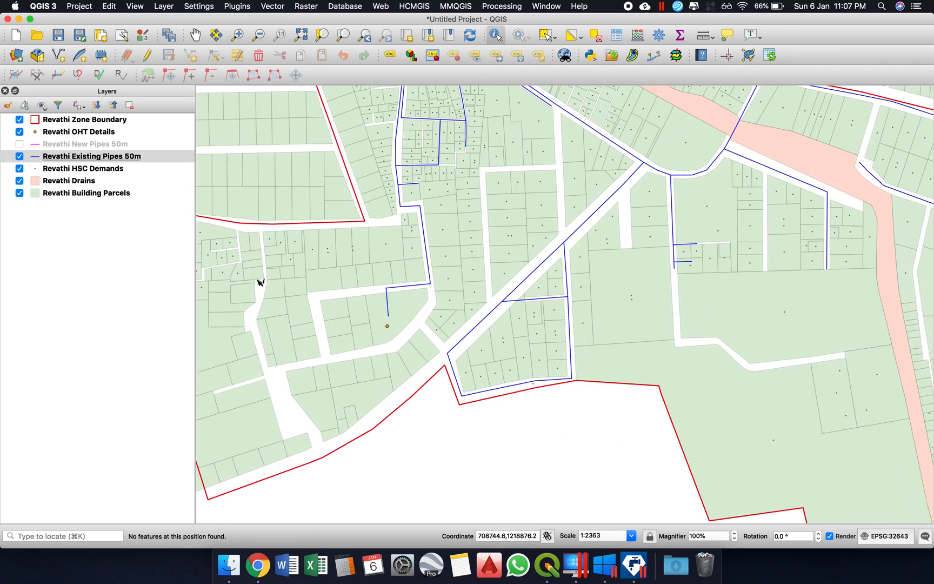
scroll(260, 282, right, 10)
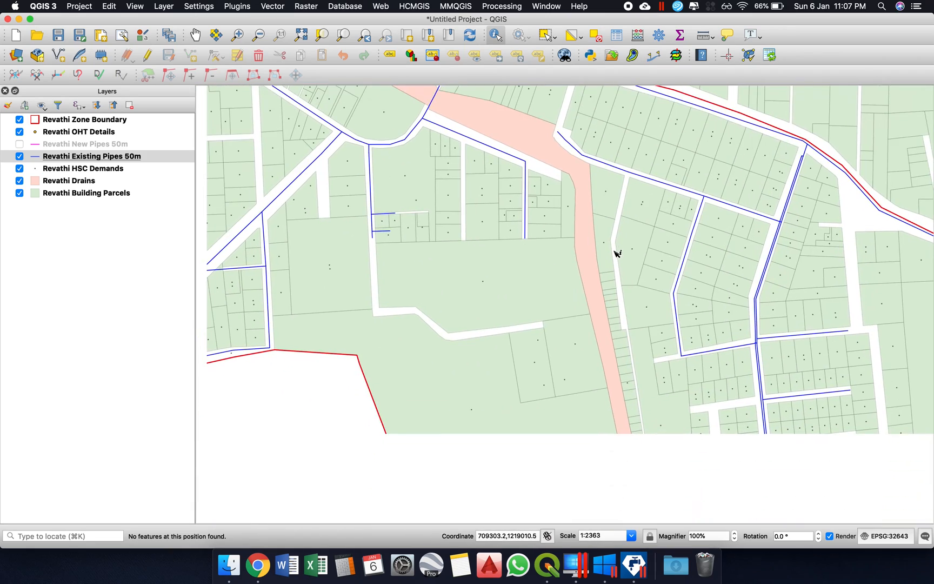
scroll(617, 254, down, 5)
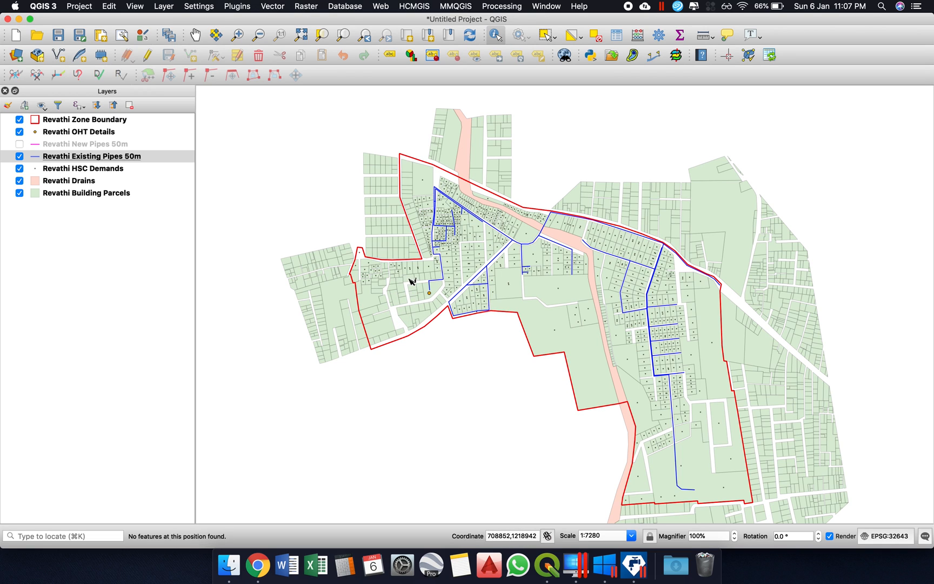
scroll(411, 281, up, 1)
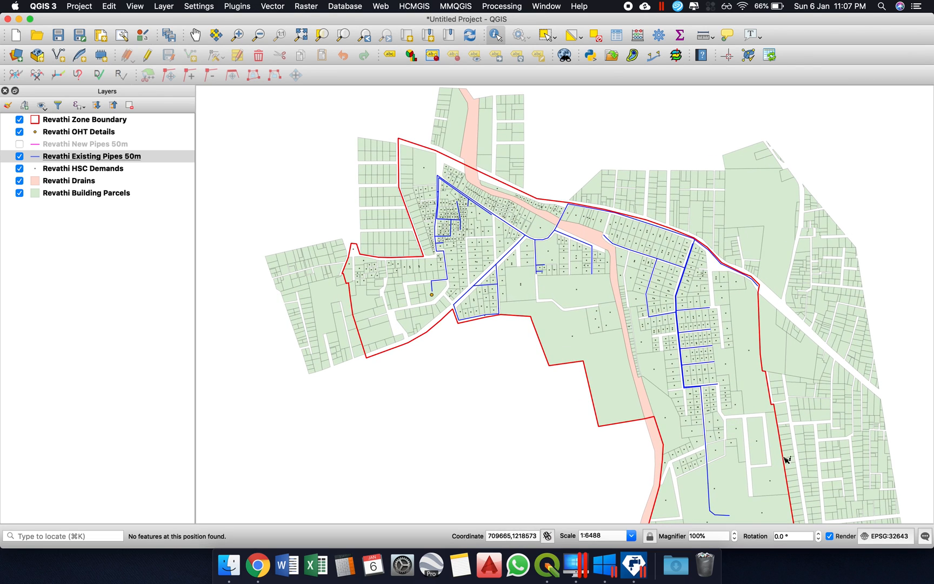
Compare the network with and without the Revathi New Pipes 50m layer, leaving that layer visible
click(20, 143)
scroll(558, 298, up, 1)
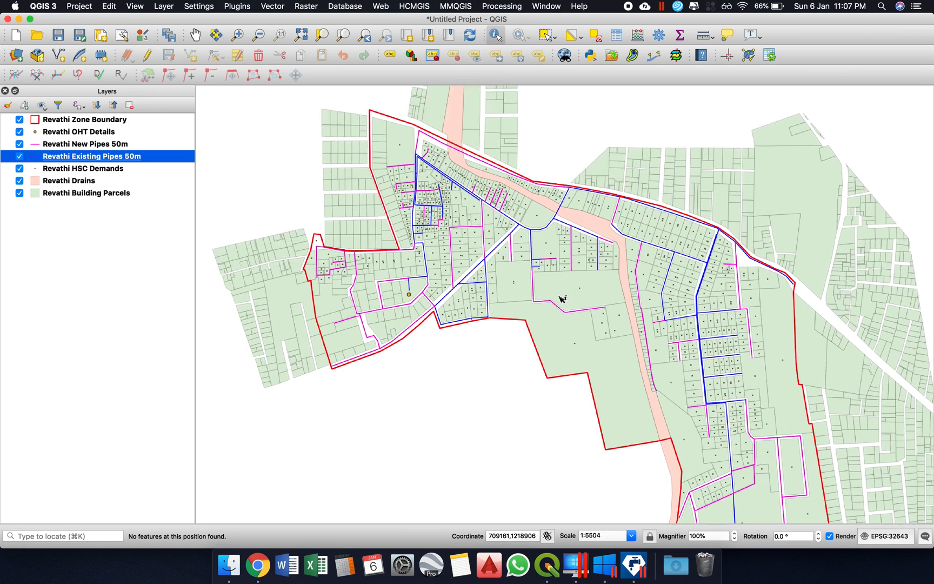
click(20, 144)
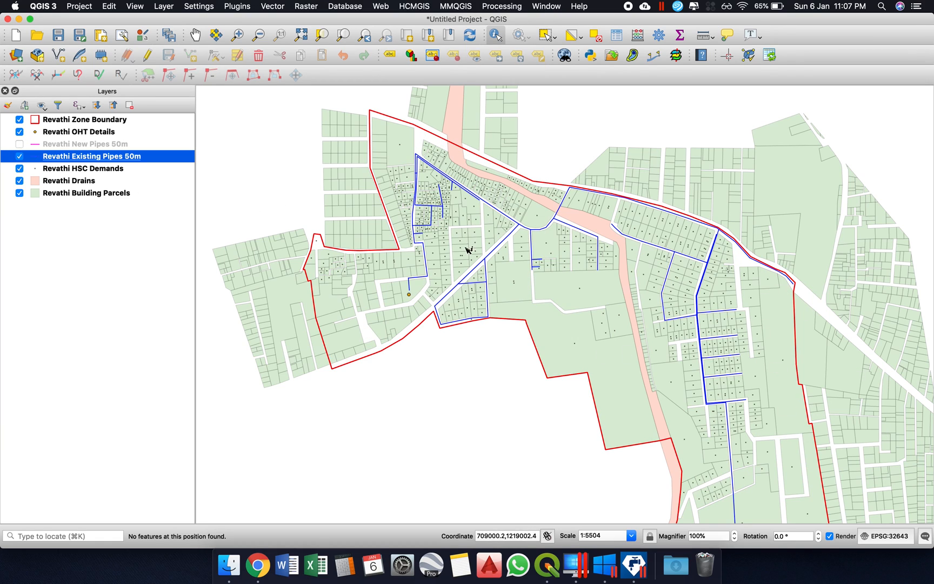
click(20, 143)
click(20, 144)
click(20, 144)
click(20, 144)
click(20, 144)
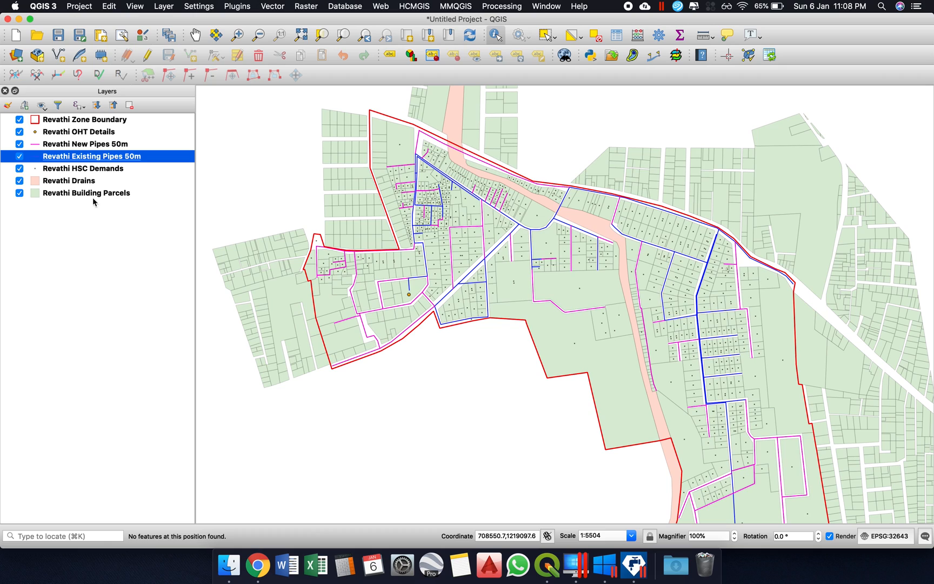
Make Revathi New Pipes 50m the active layer after selecting the Revathi HSC Demands layer
click(79, 169)
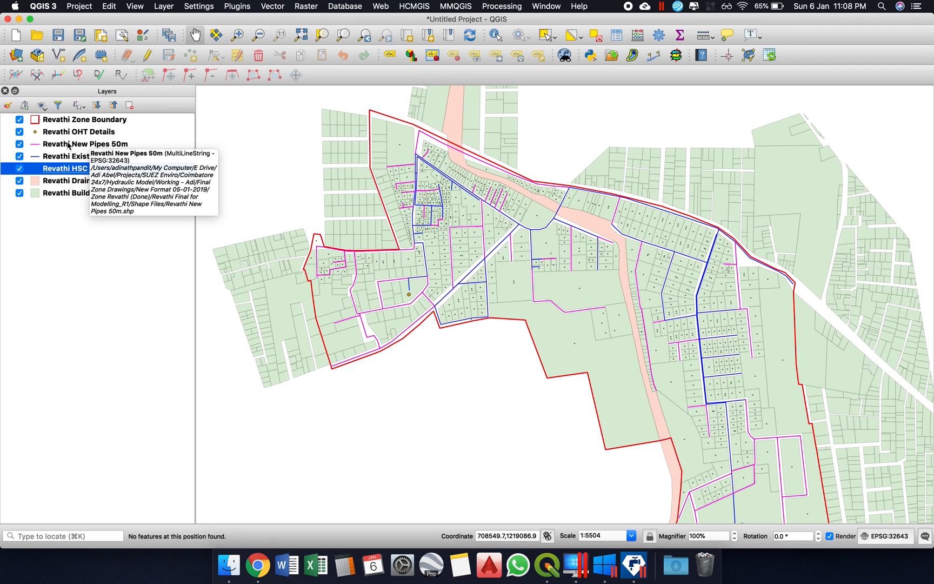
click(85, 145)
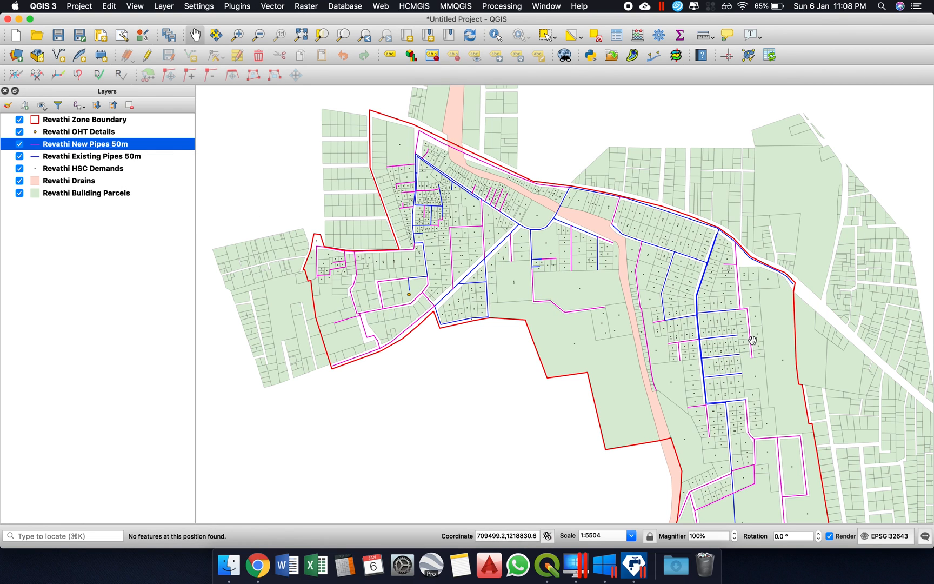
Identify the overhead tank point of the Revathi OHT Details layer on the map
scroll(757, 333, up, 2)
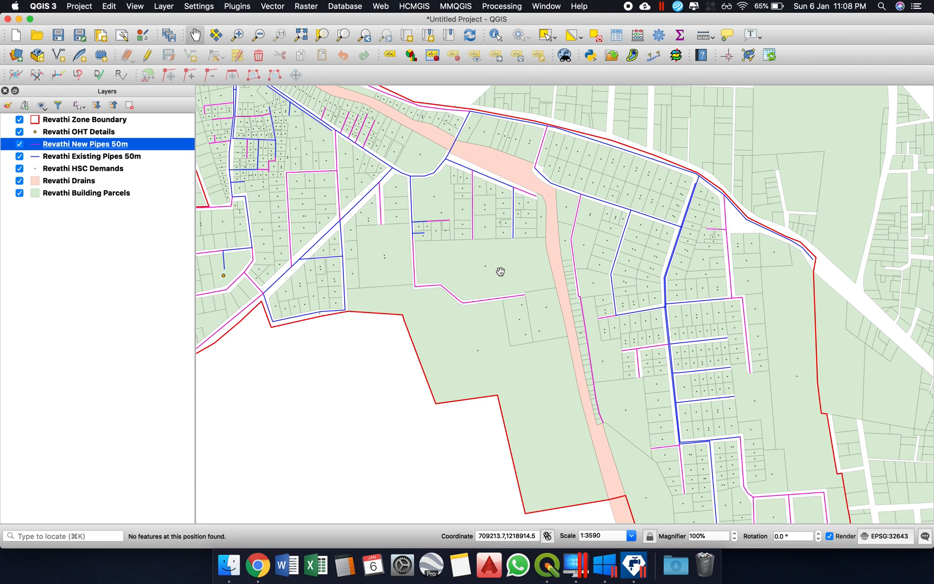
scroll(503, 271, down, 4)
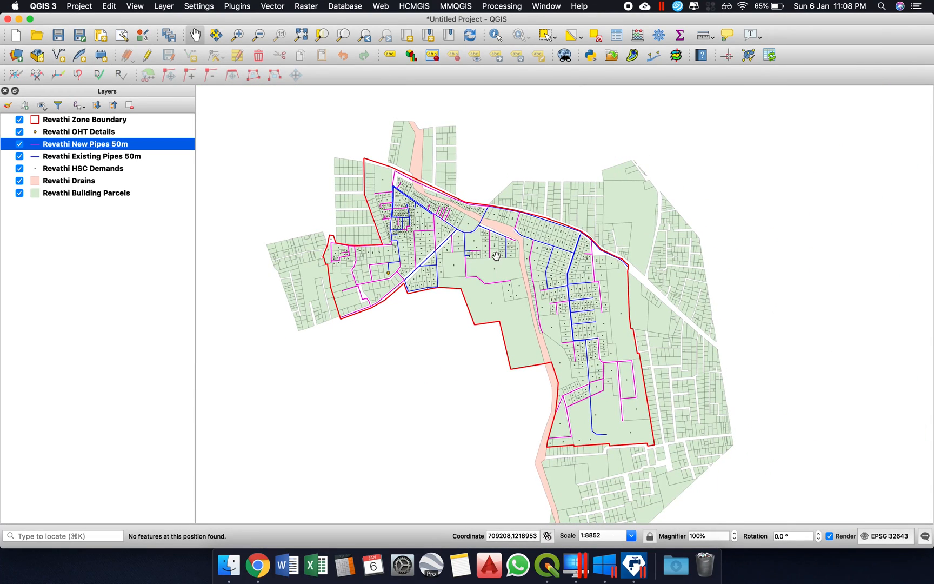
scroll(494, 258, up, 1)
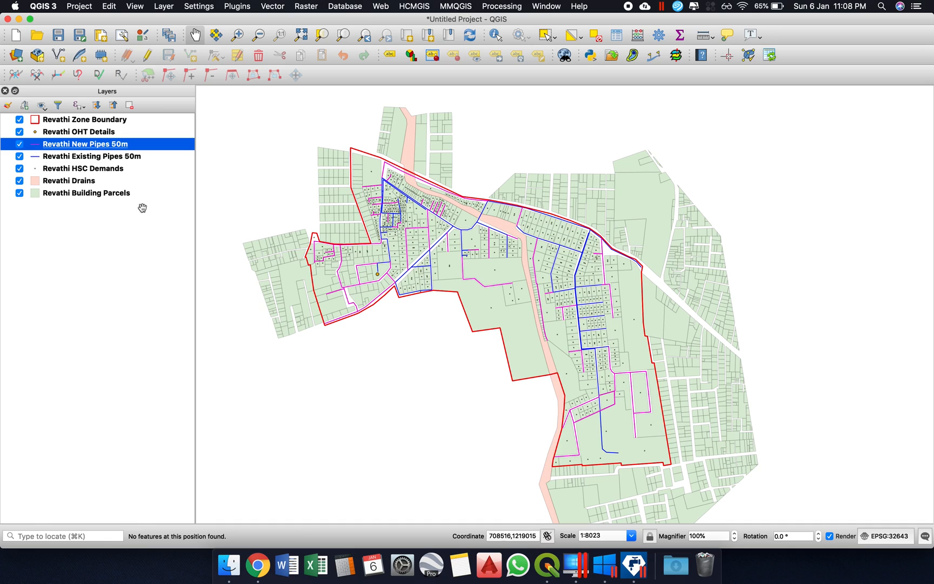
click(100, 122)
click(116, 302)
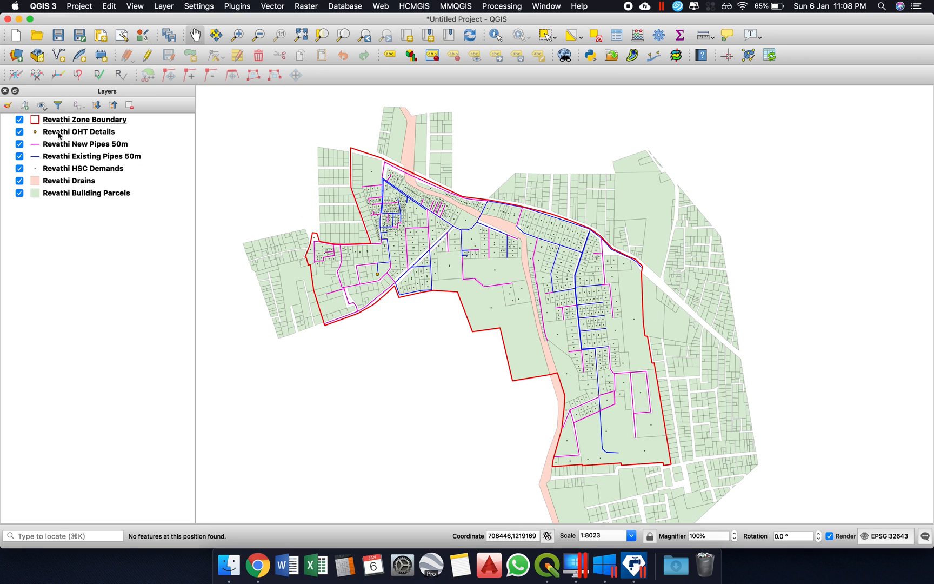
click(28, 133)
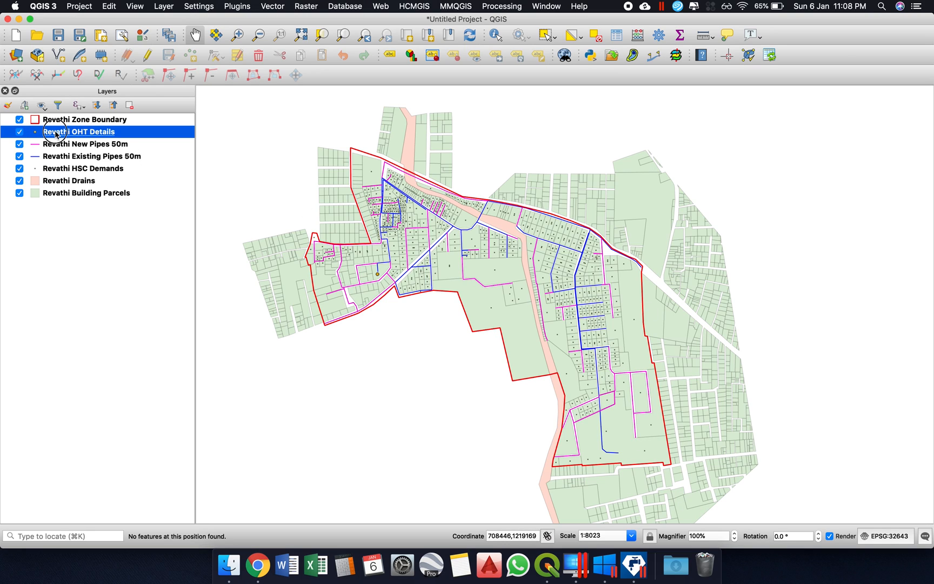
click(496, 36)
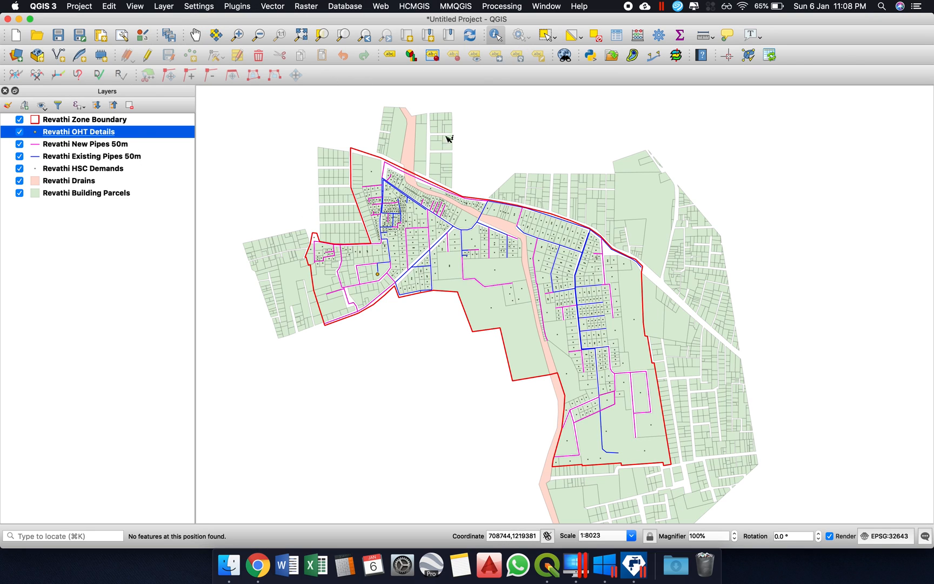
click(376, 275)
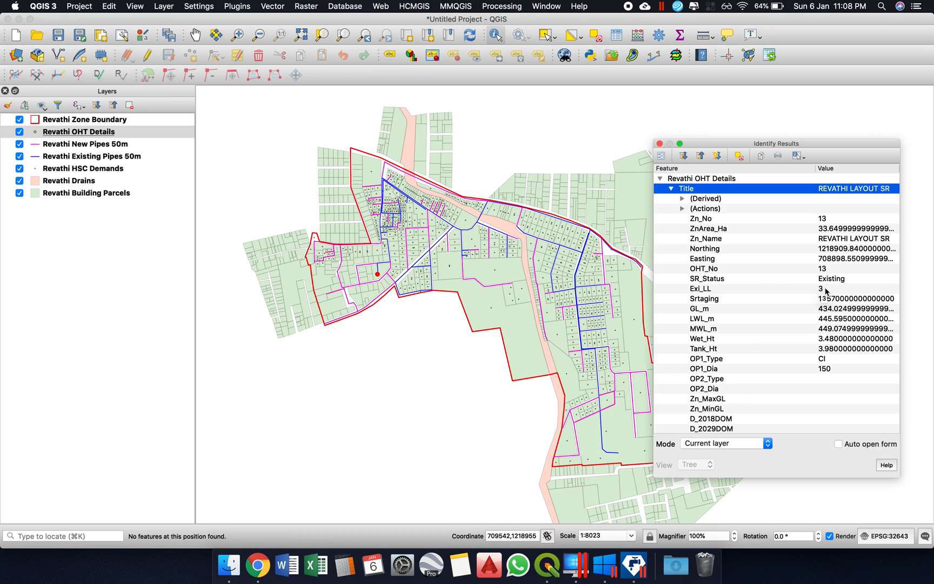
Read the tank's staging, ground level, low and maximum water levels, heights, and outlet pipe type and diameter, closing the results when done
click(768, 321)
click(700, 300)
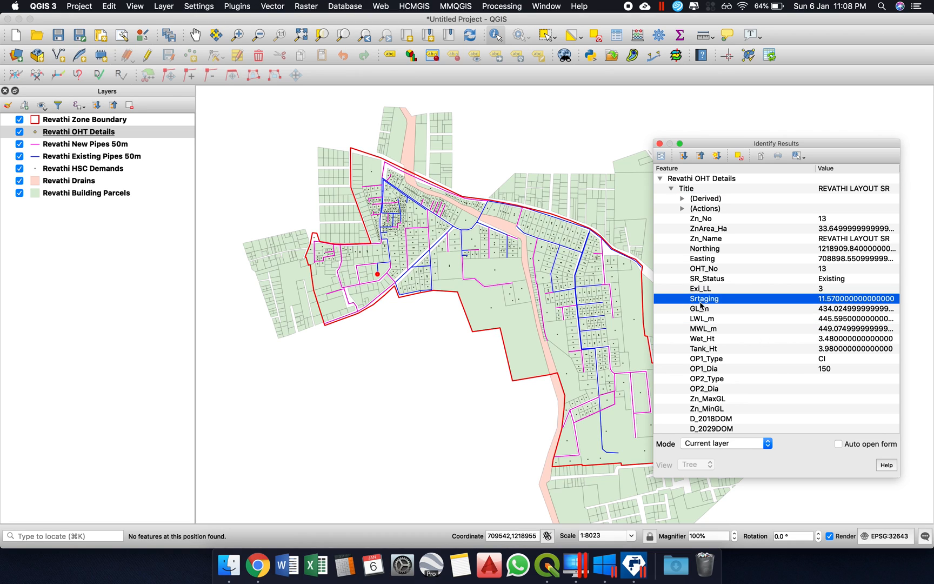
click(731, 313)
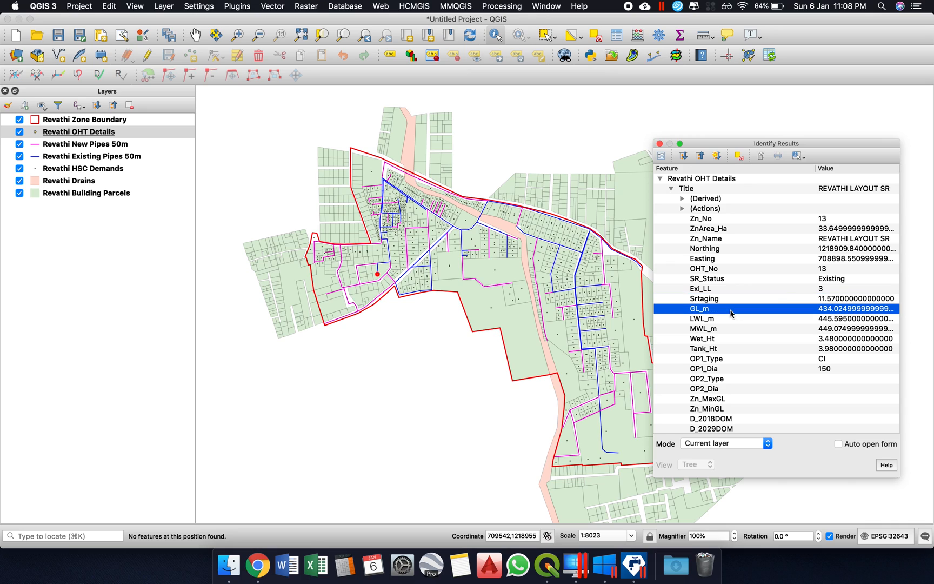
click(722, 318)
click(724, 327)
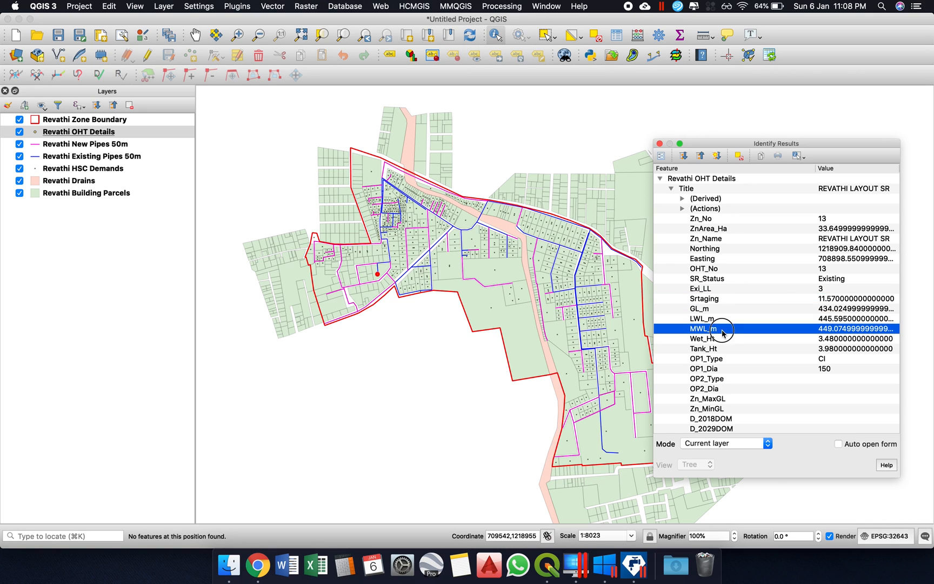
click(723, 339)
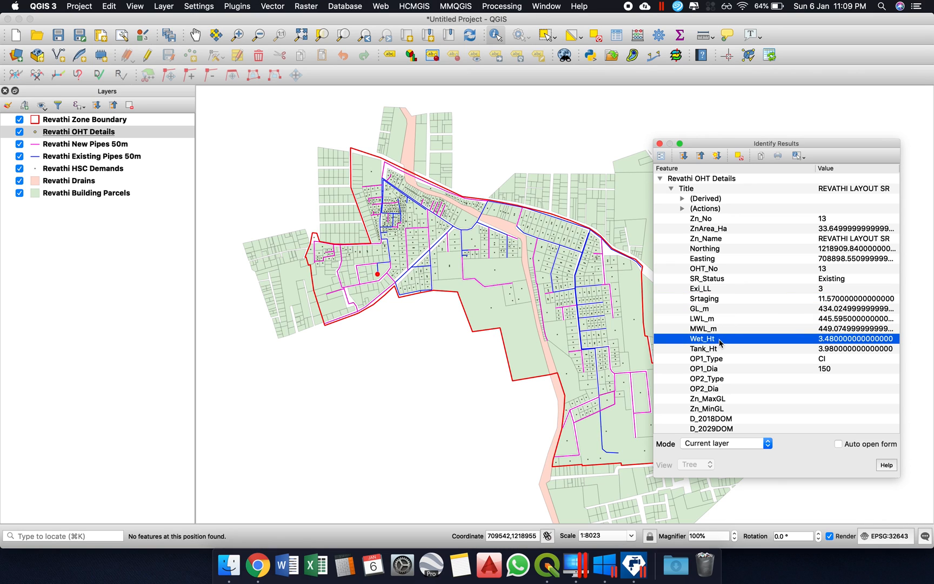
click(718, 349)
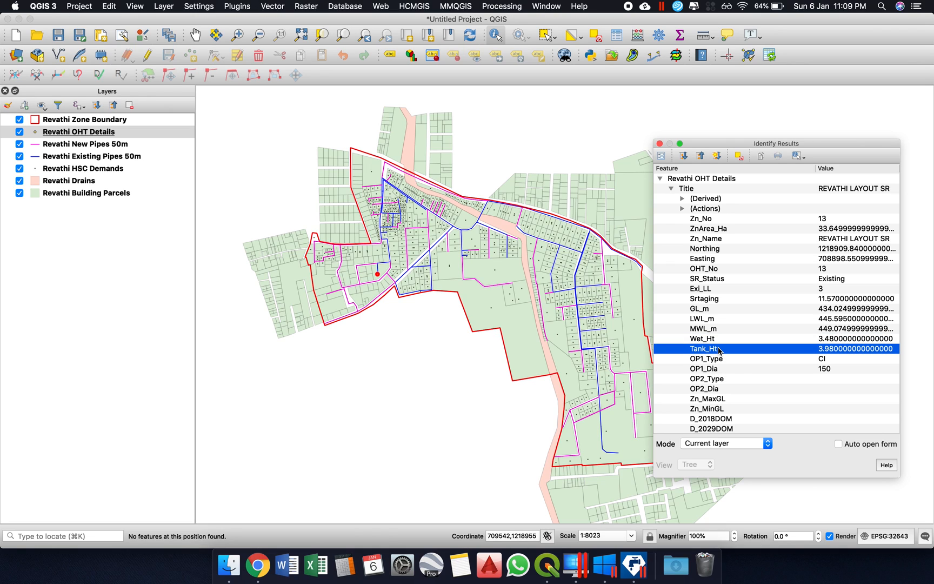
click(712, 359)
click(714, 368)
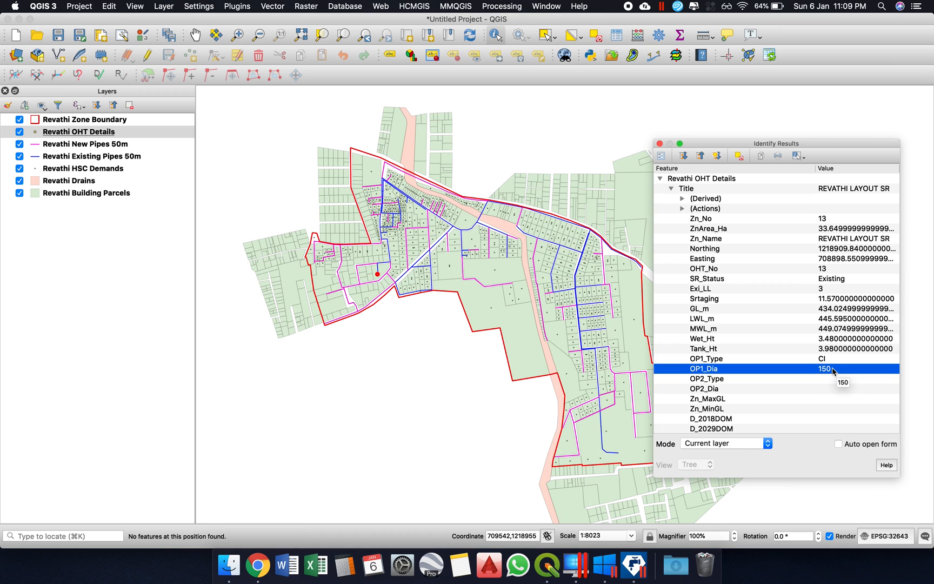
click(659, 143)
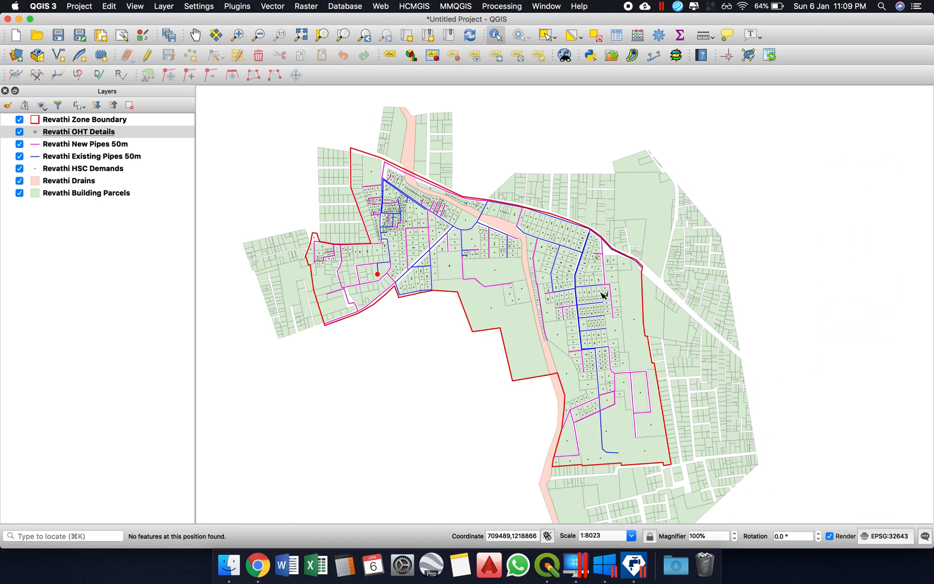
drag(756, 292, 757, 261)
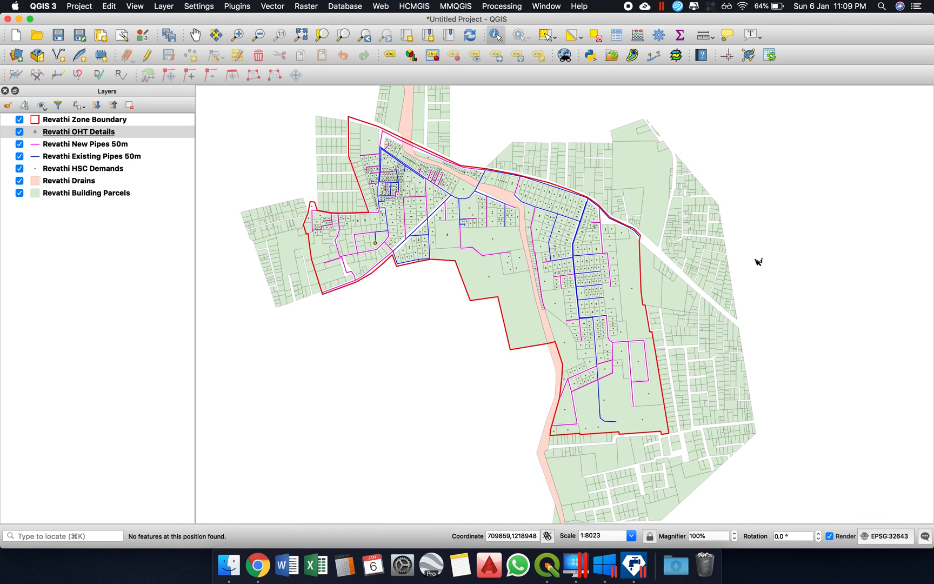
scroll(718, 273, down, 1)
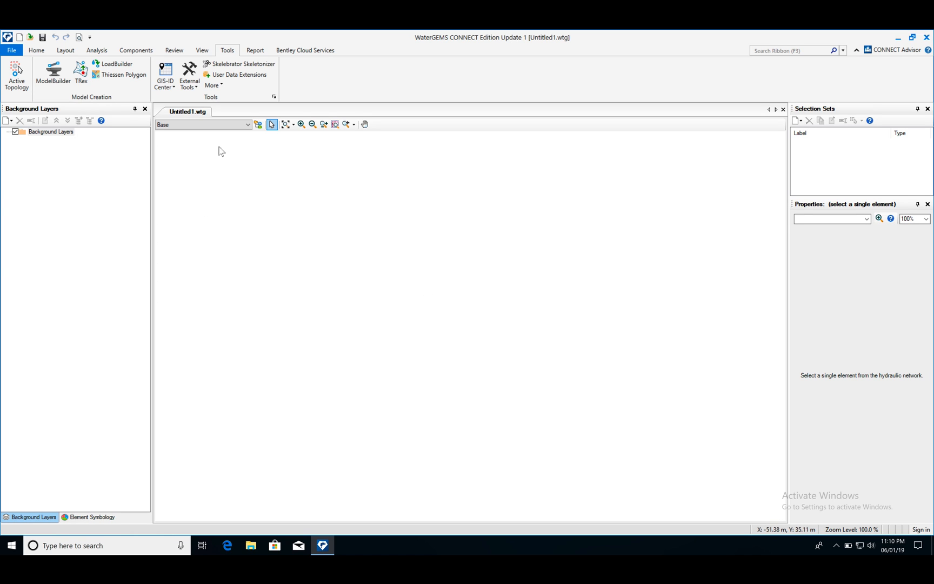
click(100, 51)
click(16, 71)
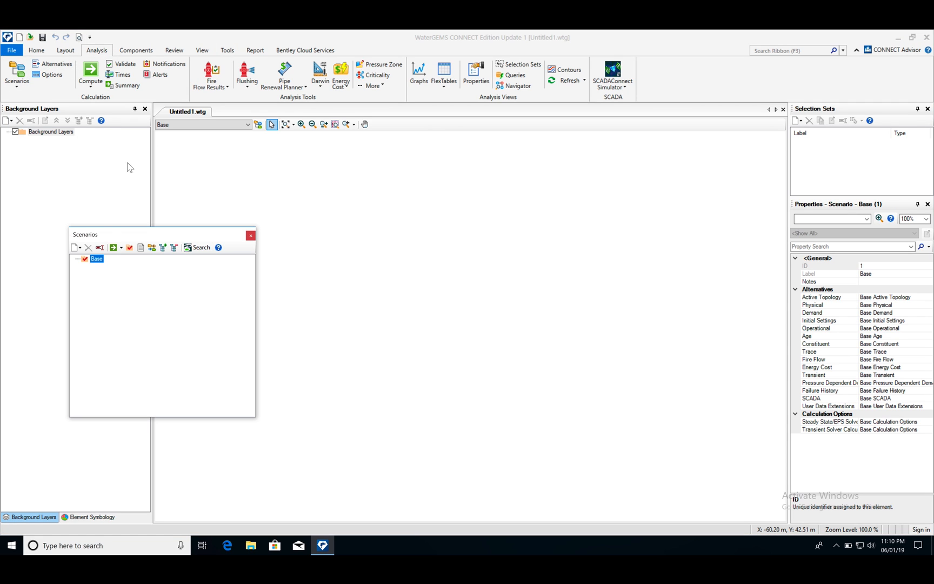
click(250, 235)
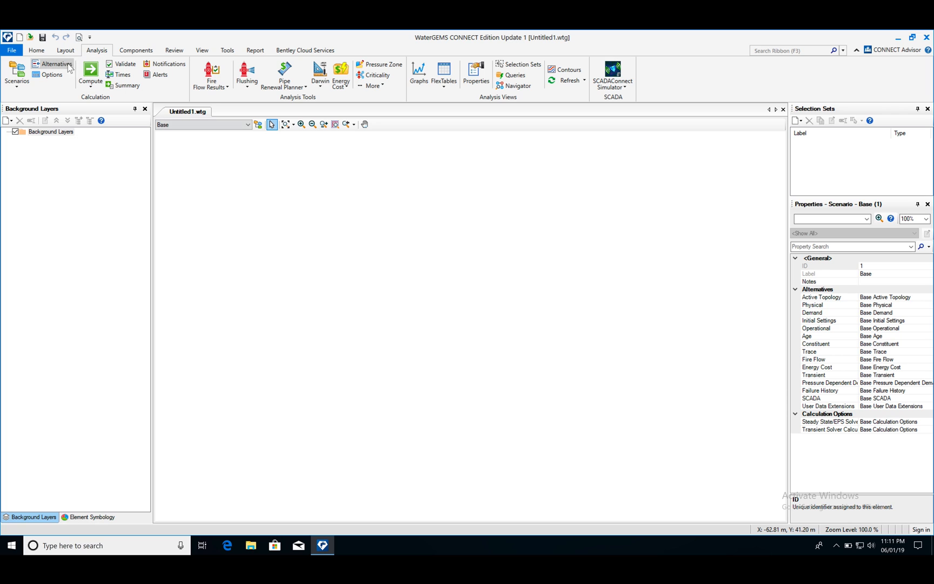
click(39, 49)
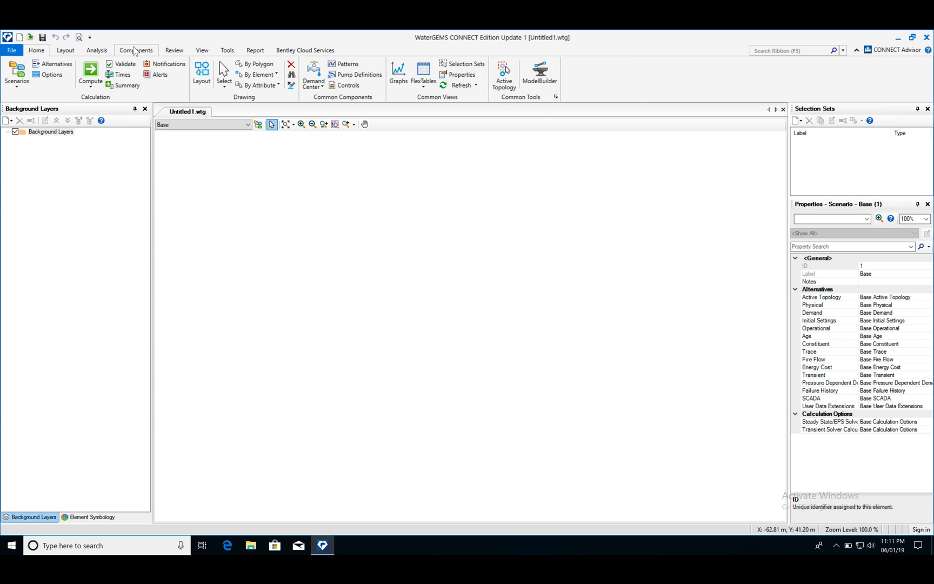
Create a new ModelBuilder connection in WaterGEMS with Esri Shapefiles as the data source type
click(227, 50)
click(57, 75)
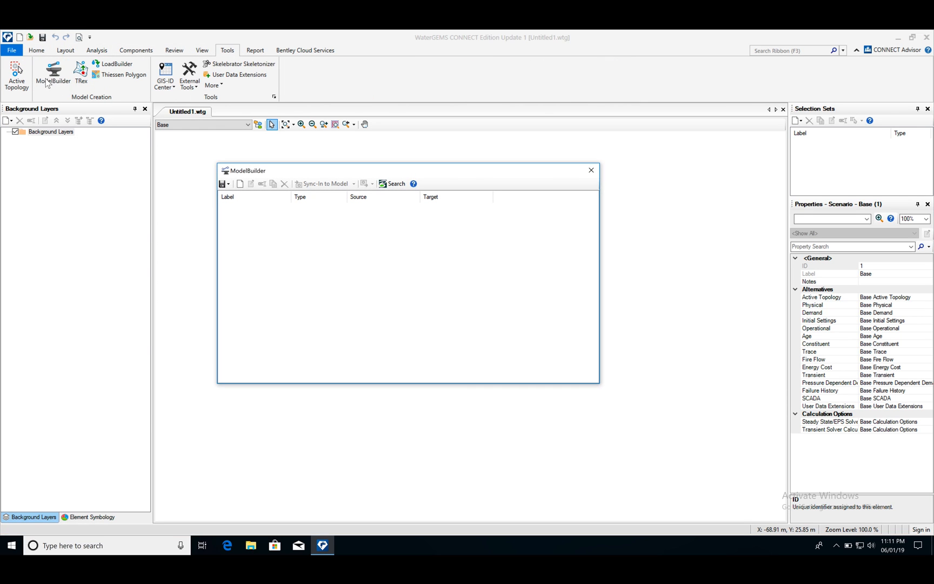
click(240, 184)
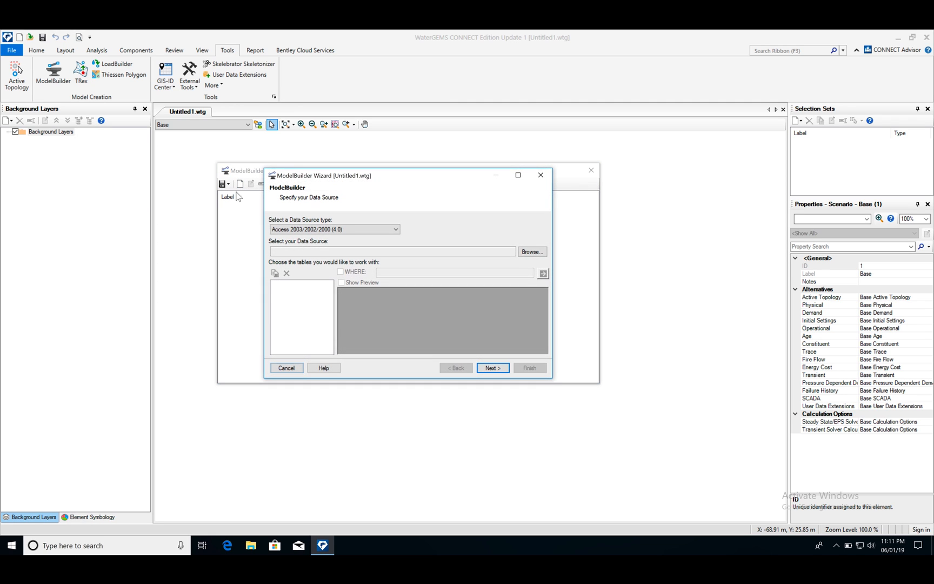
click(290, 230)
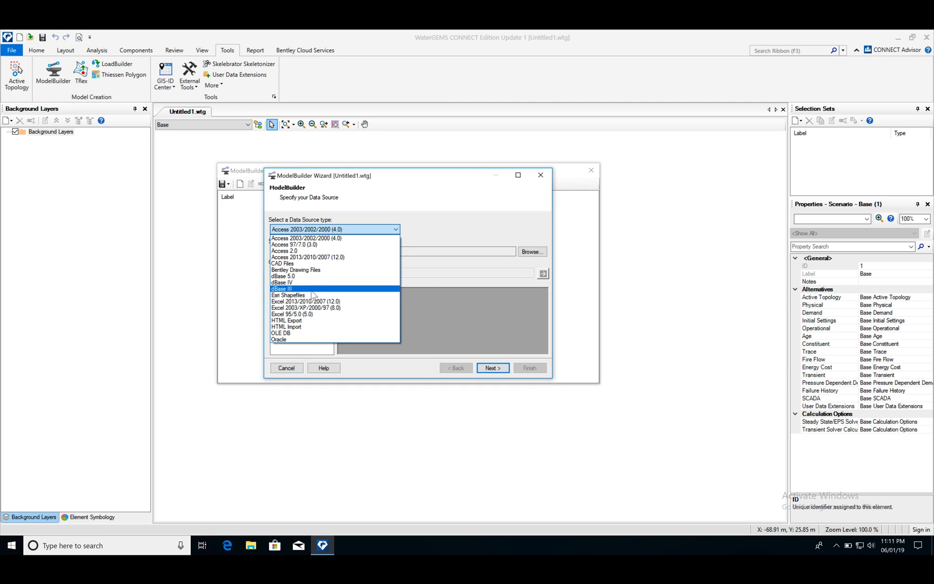
click(292, 296)
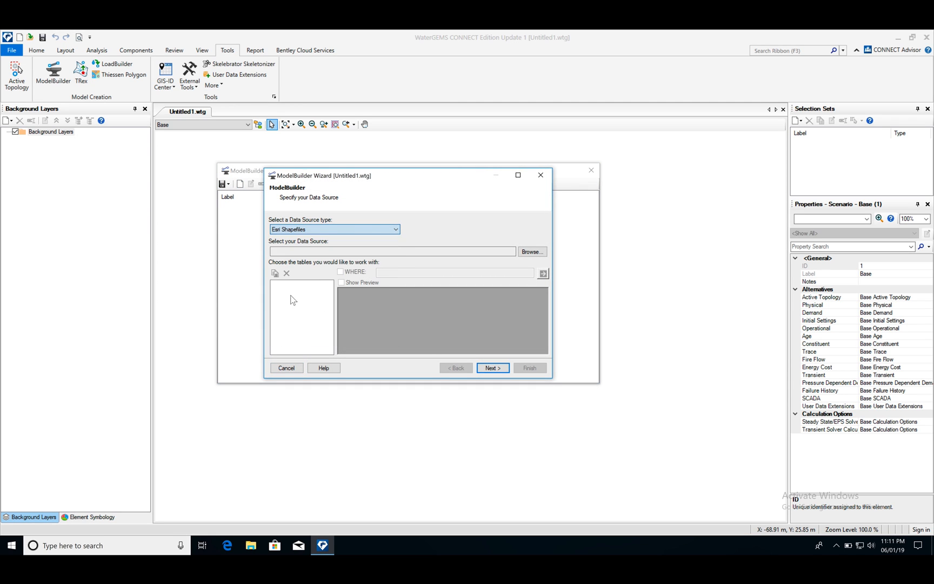
Load Revathi Existing Pipes 50m.shp from the Shape Files folder of Revathi Final for Modelling_R1 as the data source
click(534, 252)
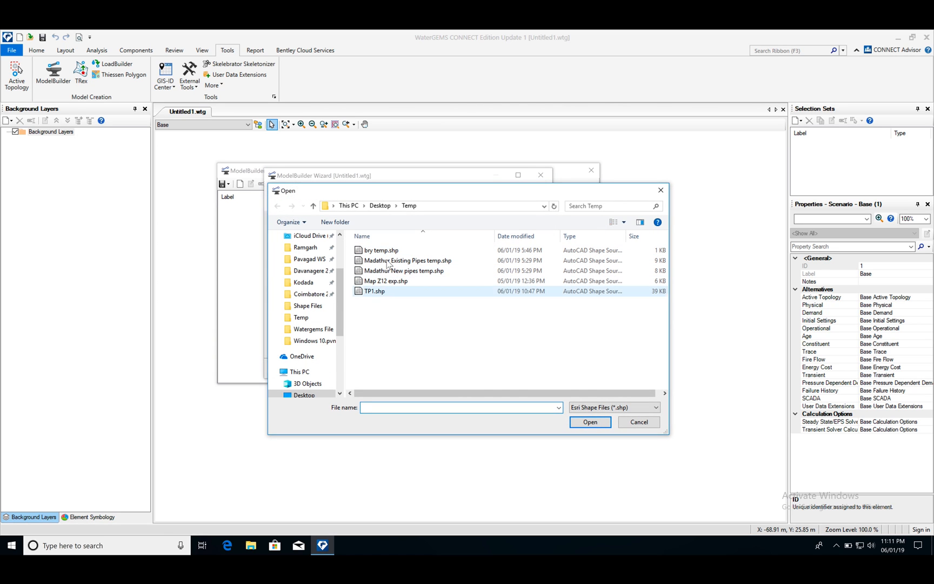
click(309, 293)
double_click(393, 293)
double_click(393, 291)
double_click(397, 271)
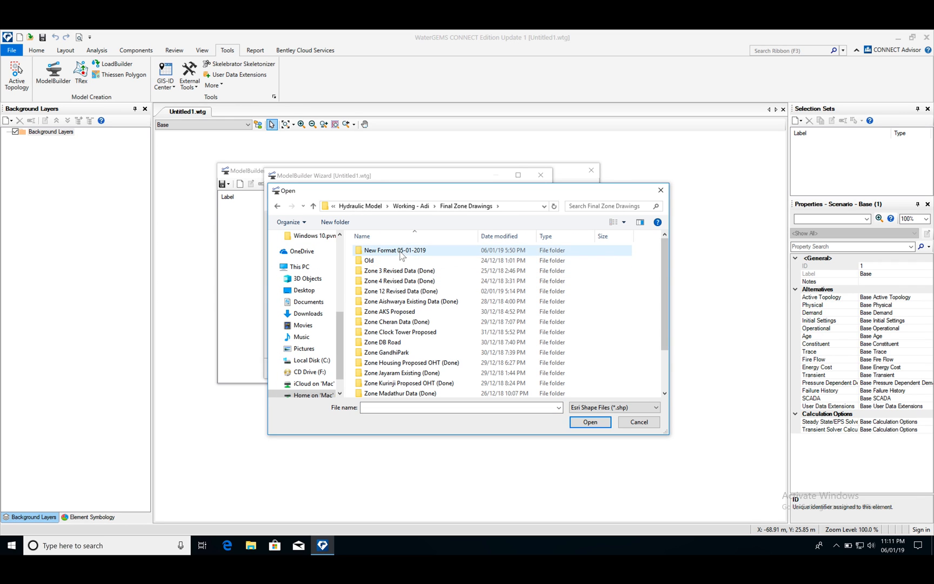
double_click(387, 250)
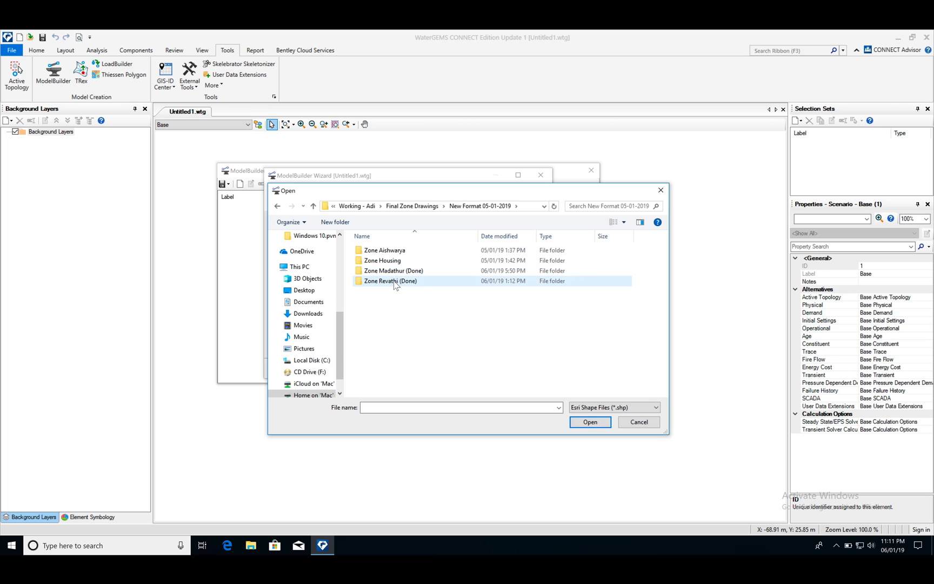
double_click(393, 281)
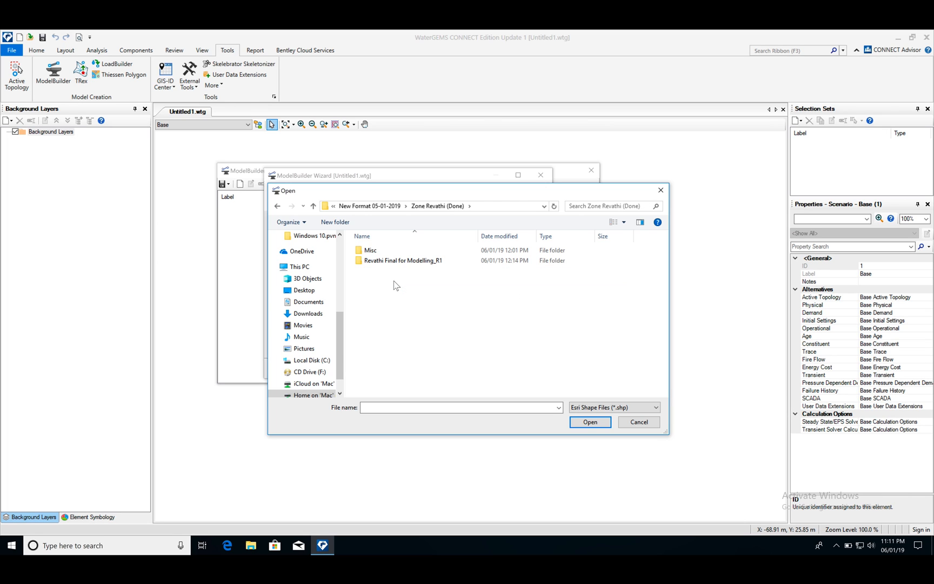
double_click(401, 264)
double_click(400, 261)
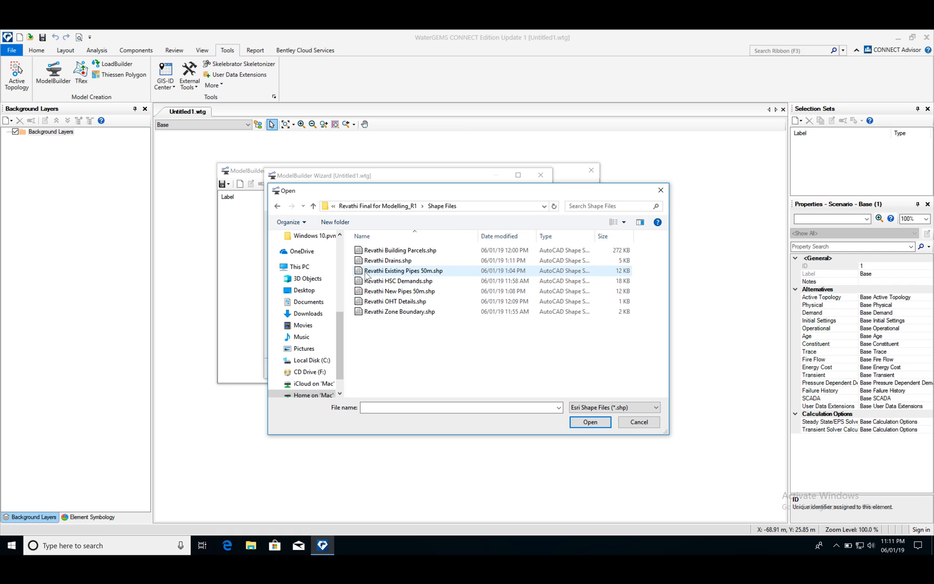
click(420, 272)
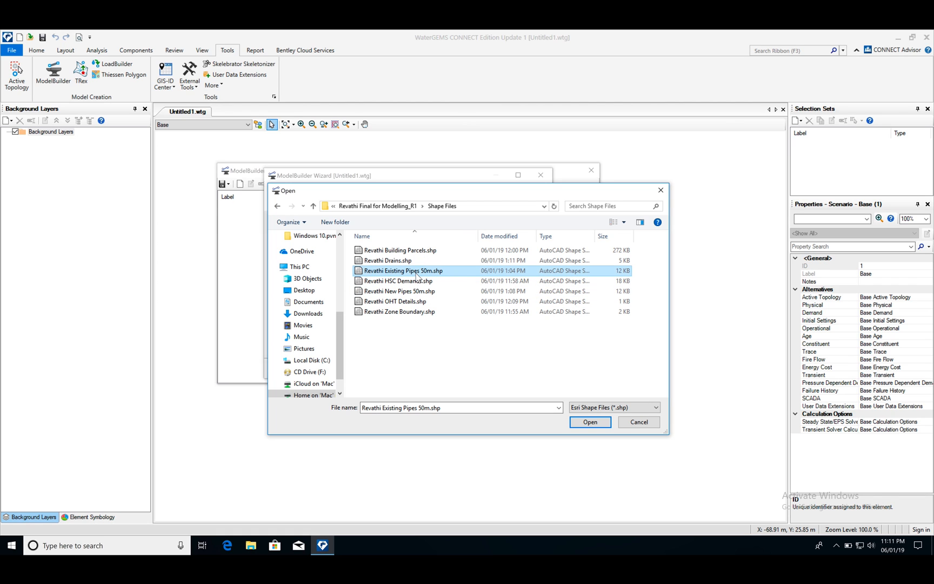
click(589, 422)
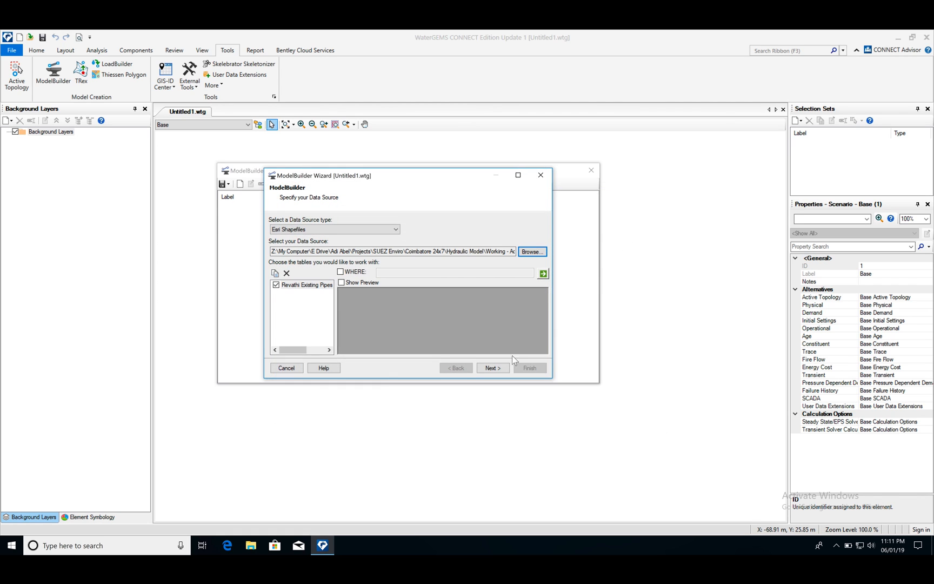
Preview the attribute columns of the Revathi Existing Pipes table and accept it as the source table
click(366, 286)
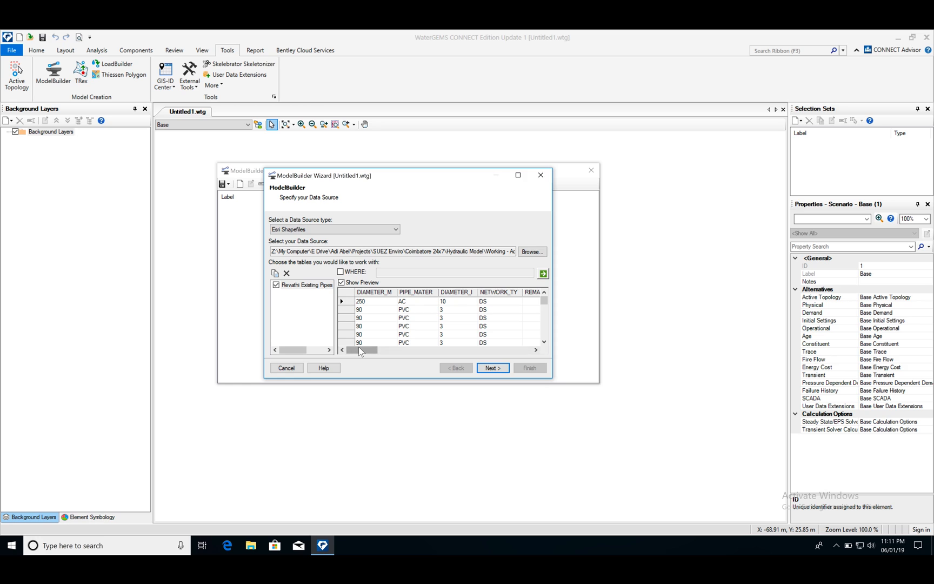
drag(359, 348, 342, 349)
click(479, 369)
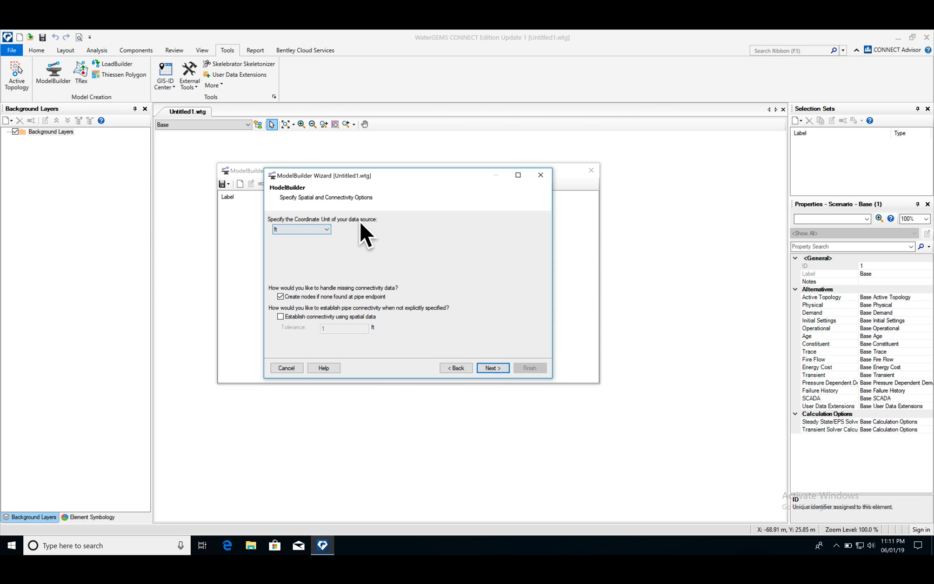
Set the data source's coordinate unit to m, establish connectivity using spatial data, and proceed to the additional import options
click(321, 229)
click(288, 270)
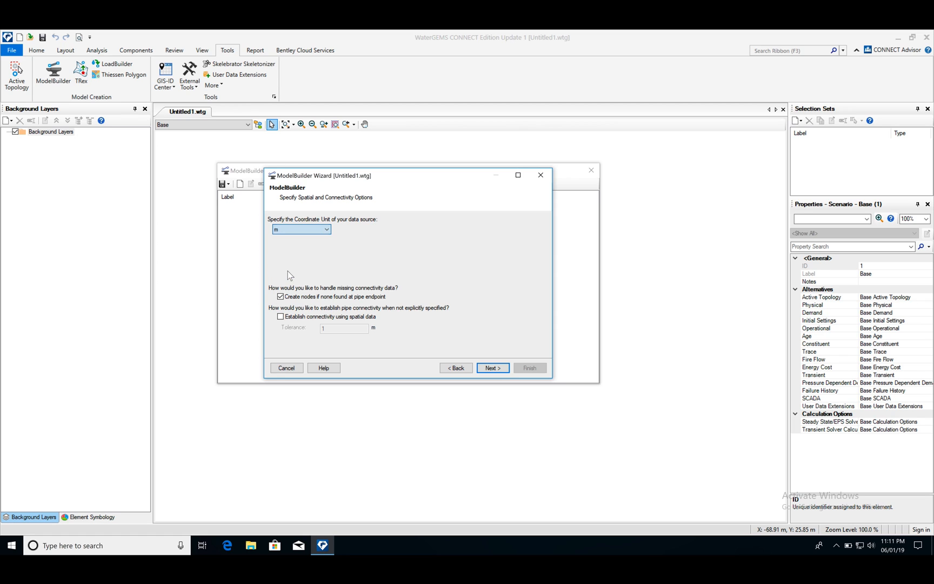
click(300, 320)
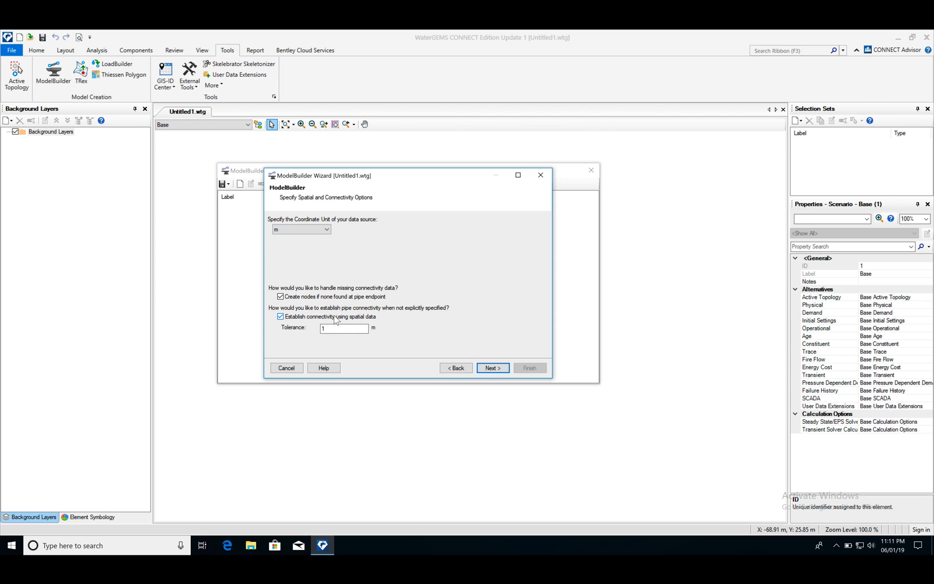
click(492, 369)
click(492, 369)
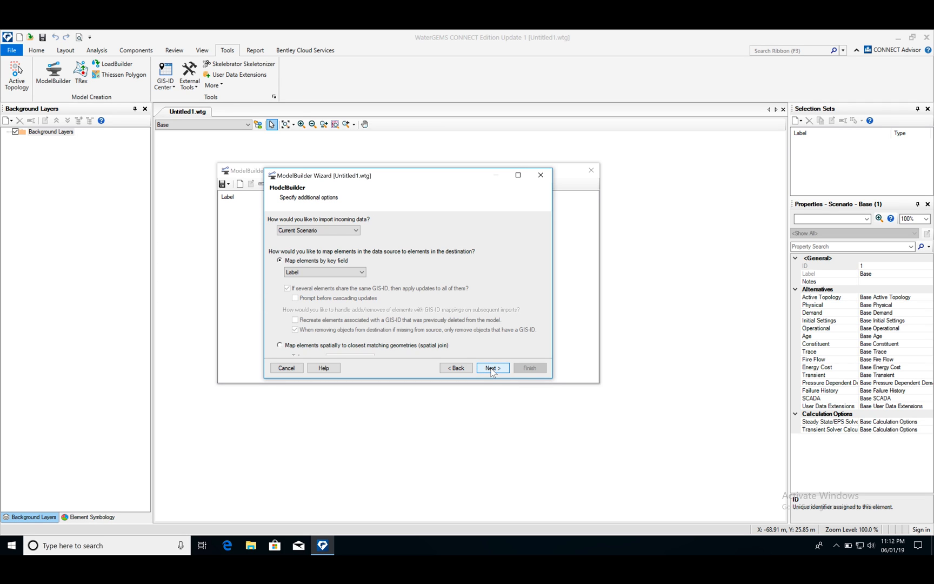
Accept the Current Scenario and Label key-field import options and set the Pipe table's key field to <label>
click(491, 369)
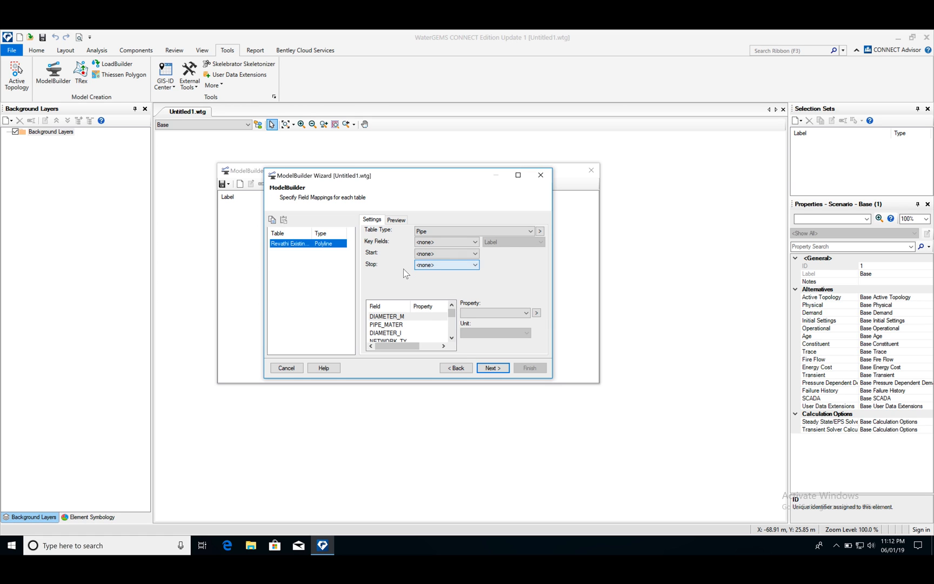
click(457, 242)
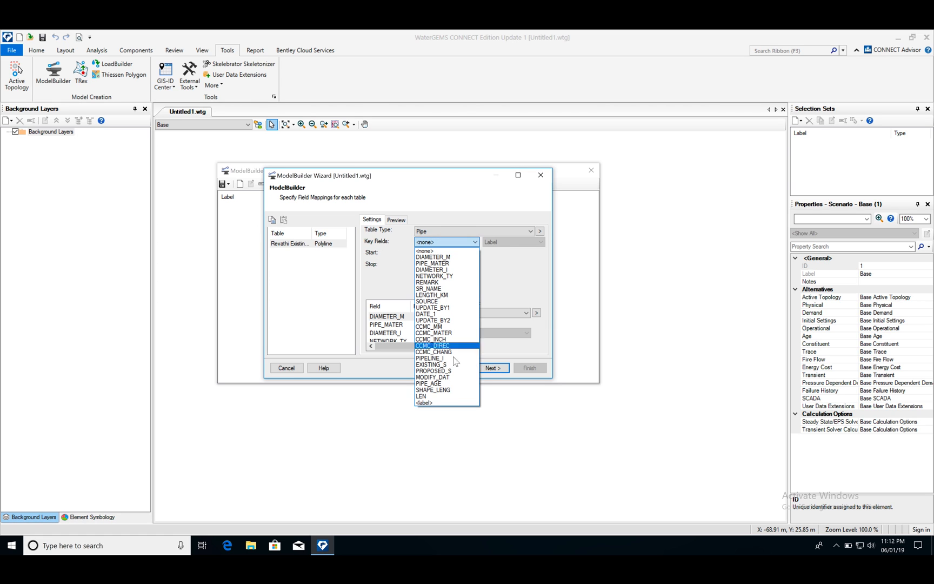
click(428, 405)
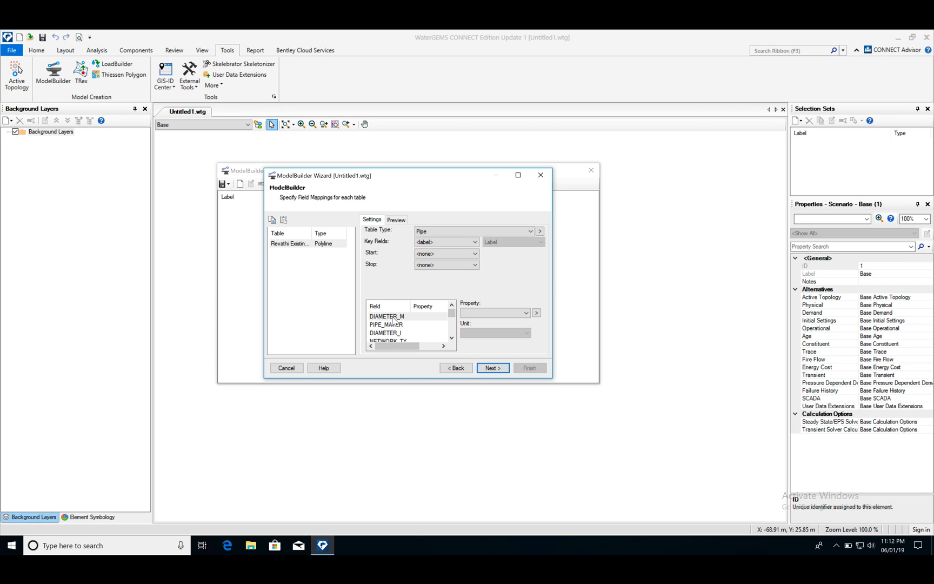
Preview the source table's attribute values to check the diameter and material fields before mapping them
click(397, 220)
click(385, 233)
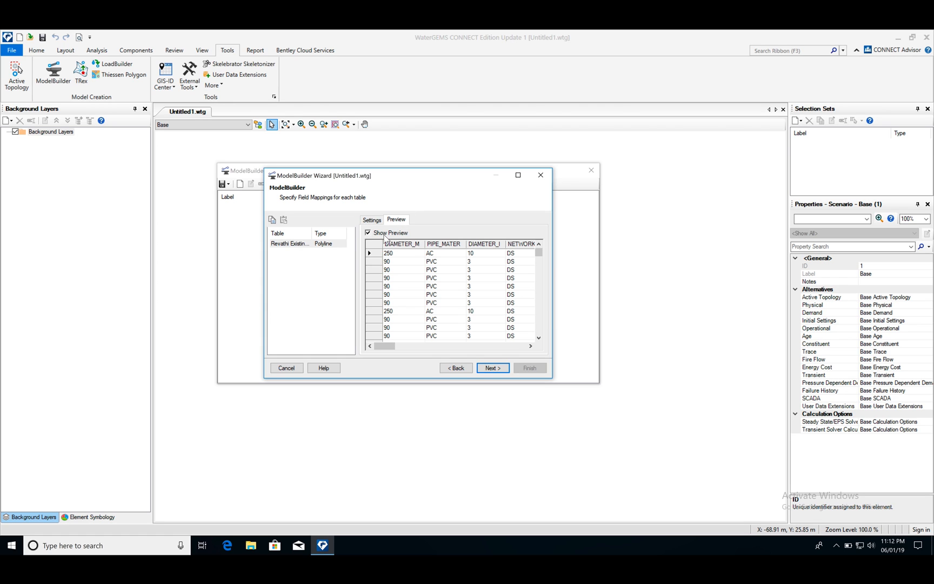
mouse_move(385, 347)
mouse_down()
mouse_move(519, 346)
mouse_move(387, 348)
mouse_up()
click(373, 221)
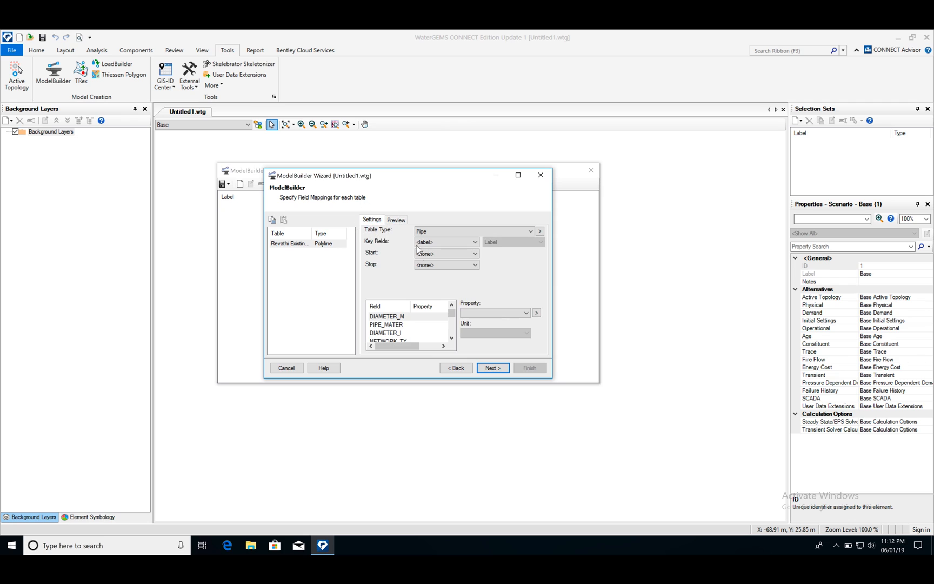
Map the DIAMETER_M field to the Diameter property in mm
click(391, 319)
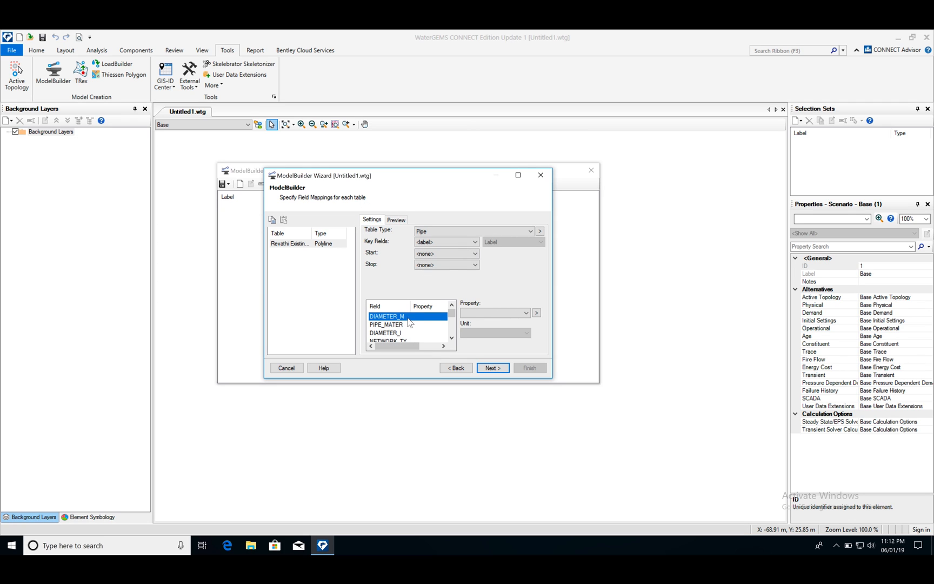
click(508, 313)
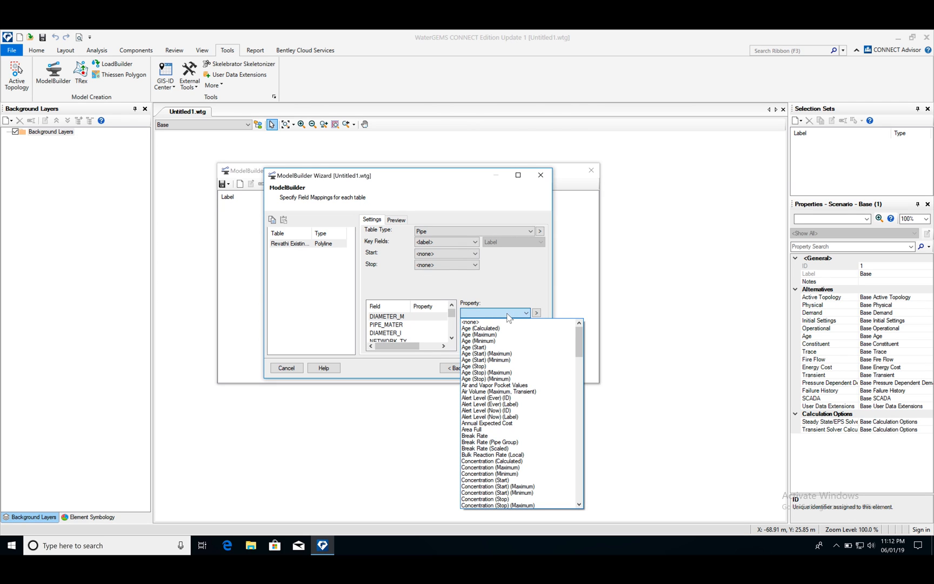
key(d)
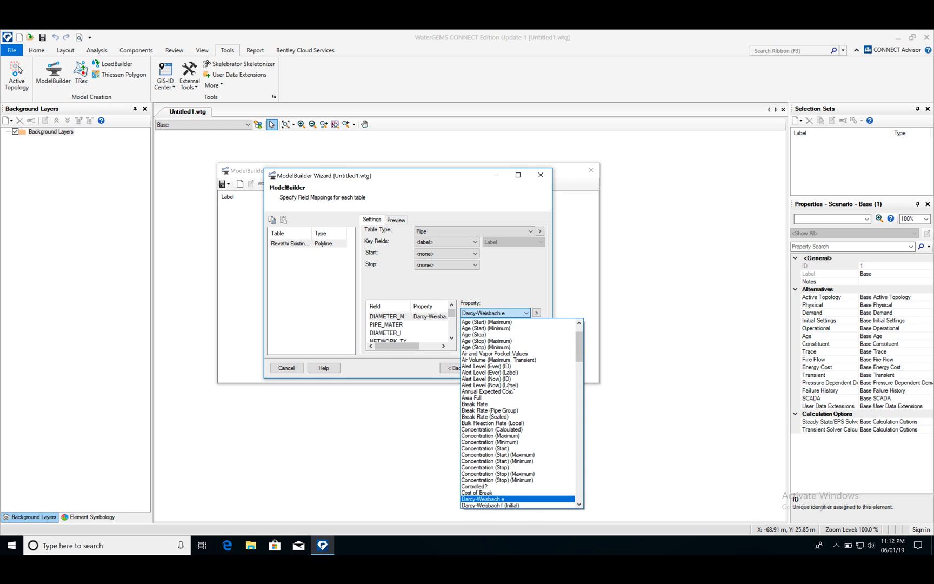
scroll(510, 387, down, 3)
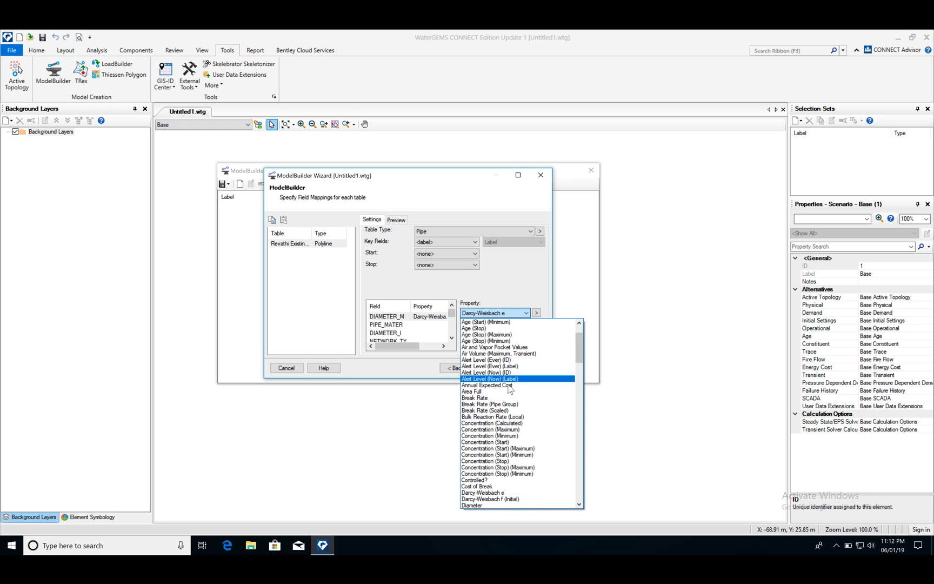
click(477, 506)
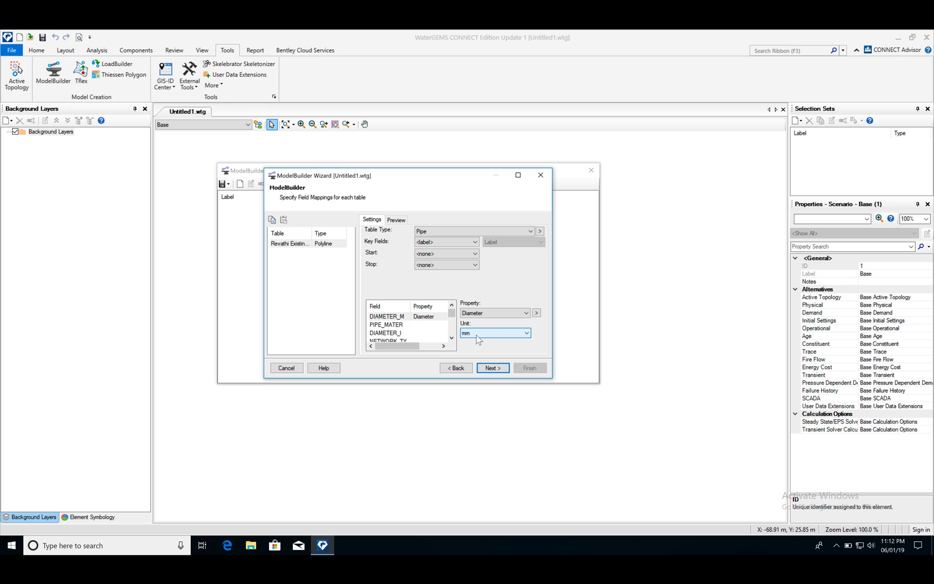
Map the PIPE_MATER field to the Material property
click(388, 325)
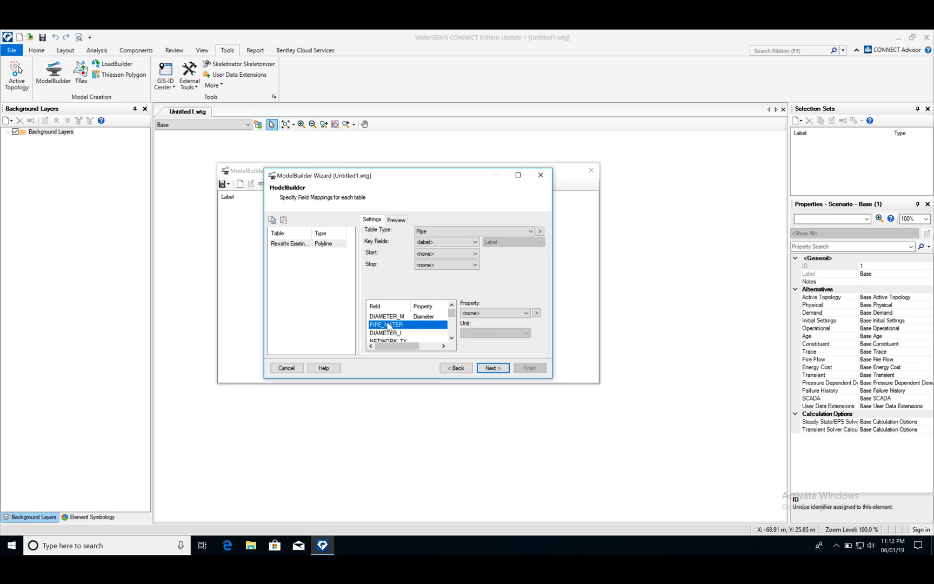
click(491, 314)
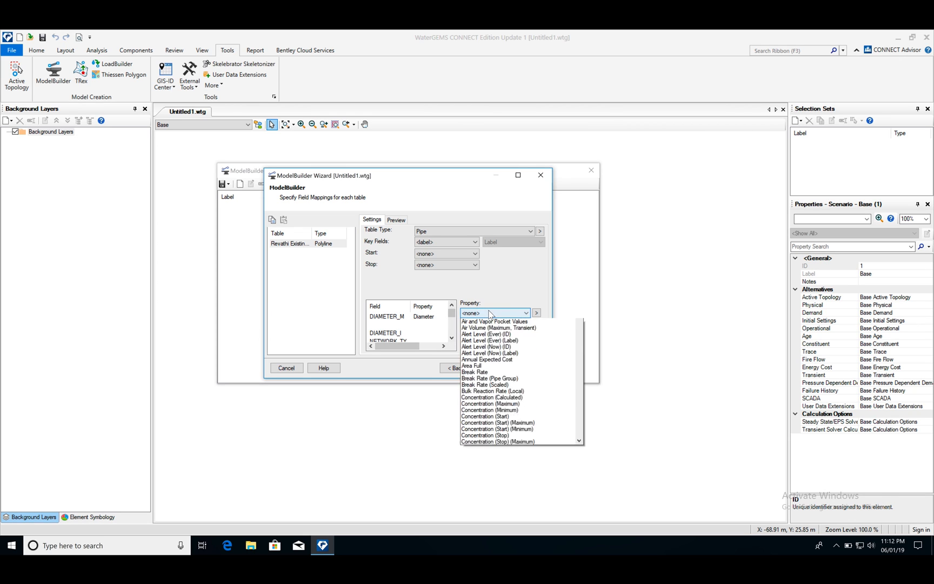
scroll(481, 497, down, 20)
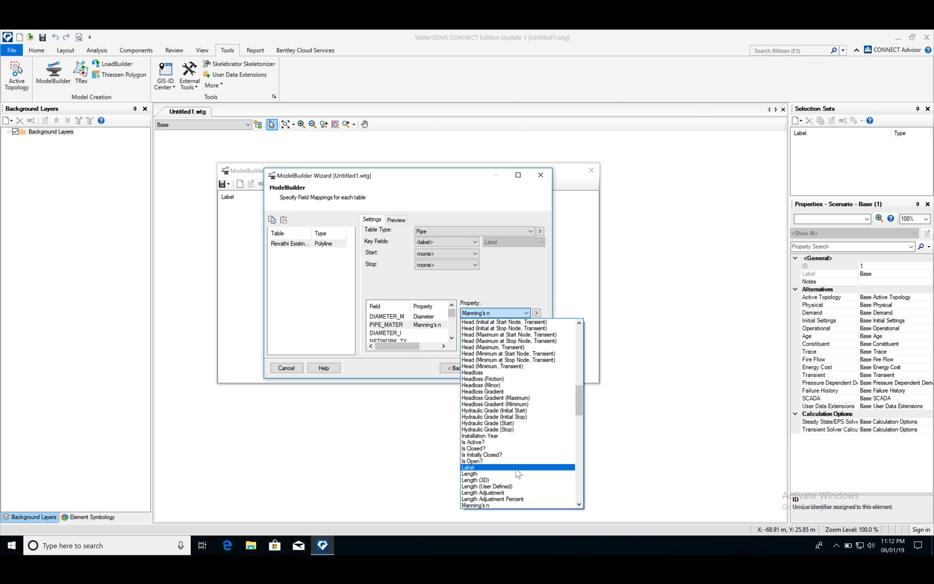
click(479, 492)
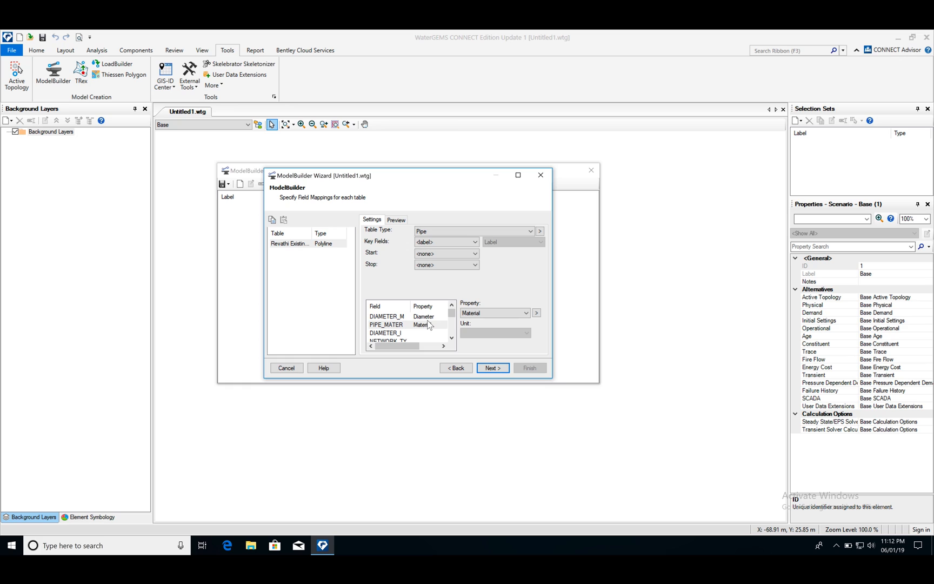
Finish the connection setup without snapshot tracking and build the model from the pipe shapefile
click(496, 371)
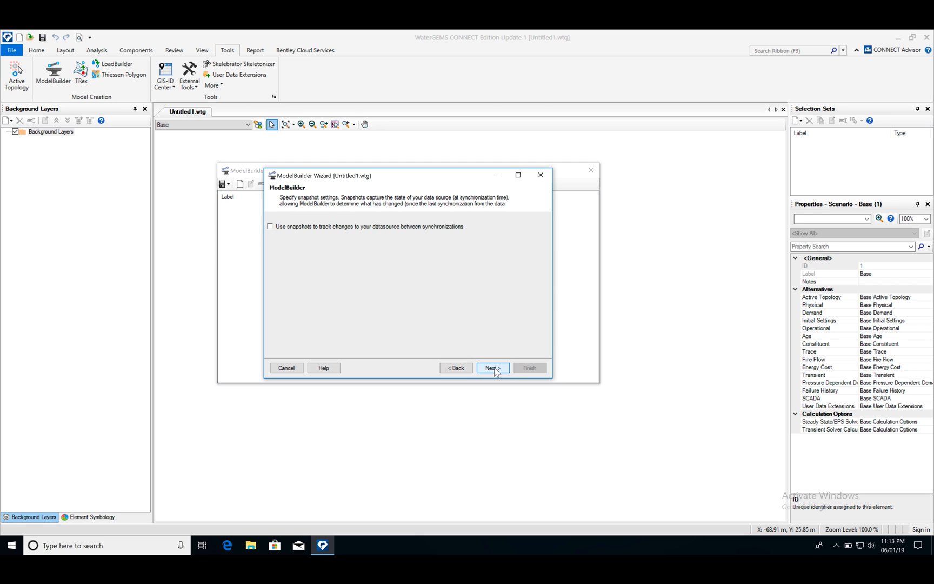
click(493, 369)
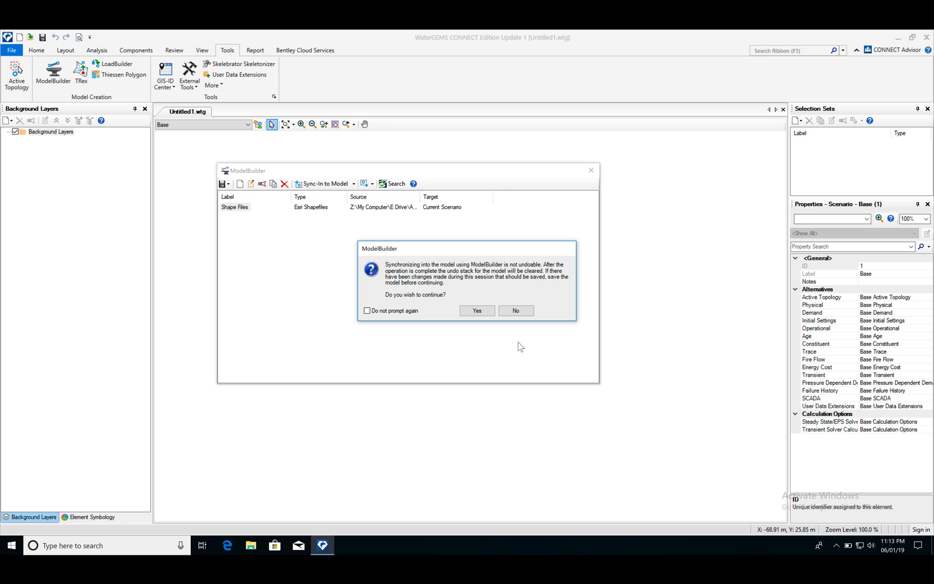
click(479, 312)
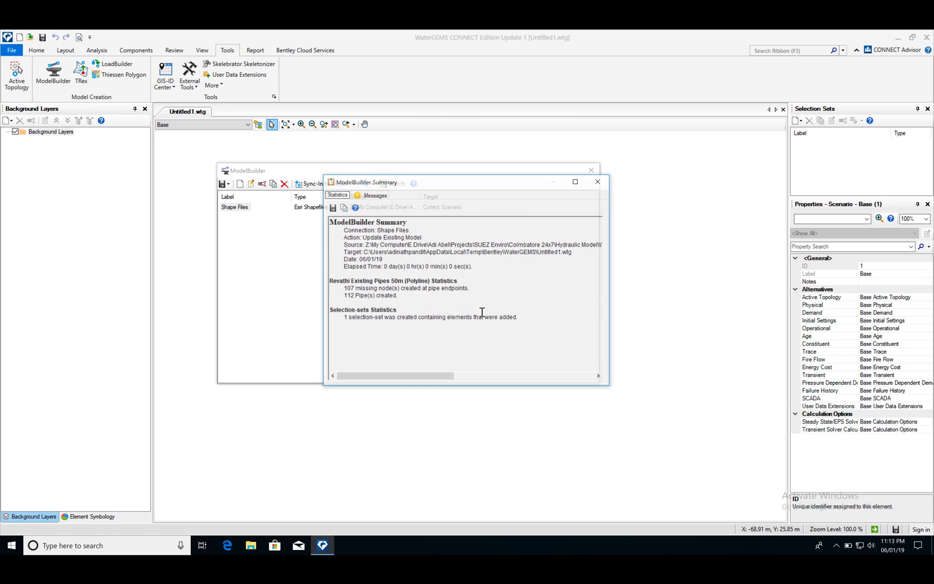
Close the build summary and ModelBuilder, synchronize the drawing with the database, and fit the whole network in view
click(602, 185)
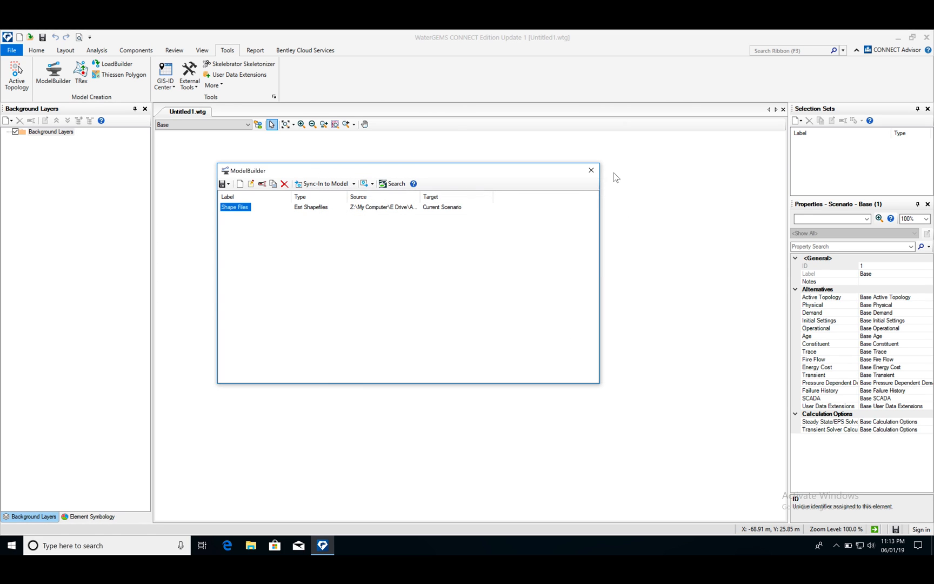
click(591, 170)
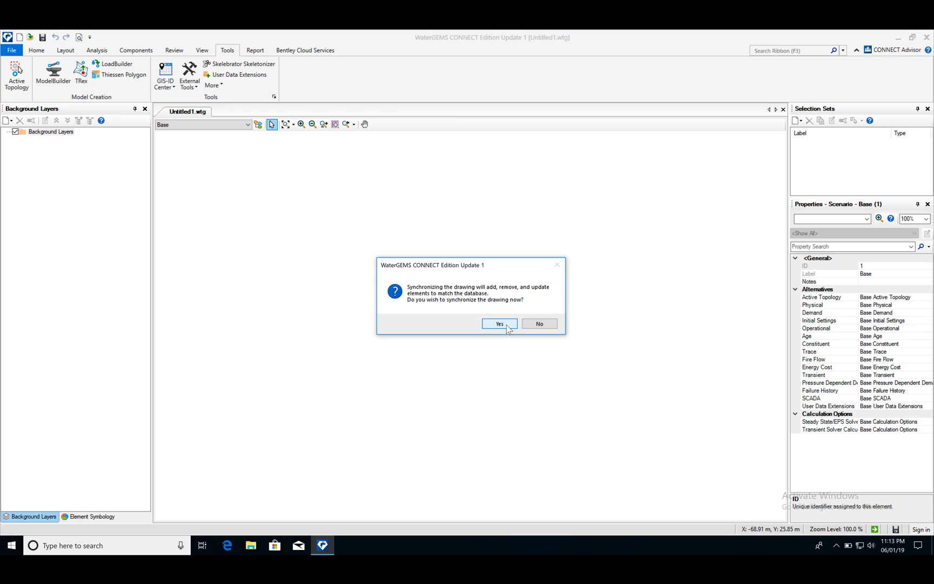
click(499, 324)
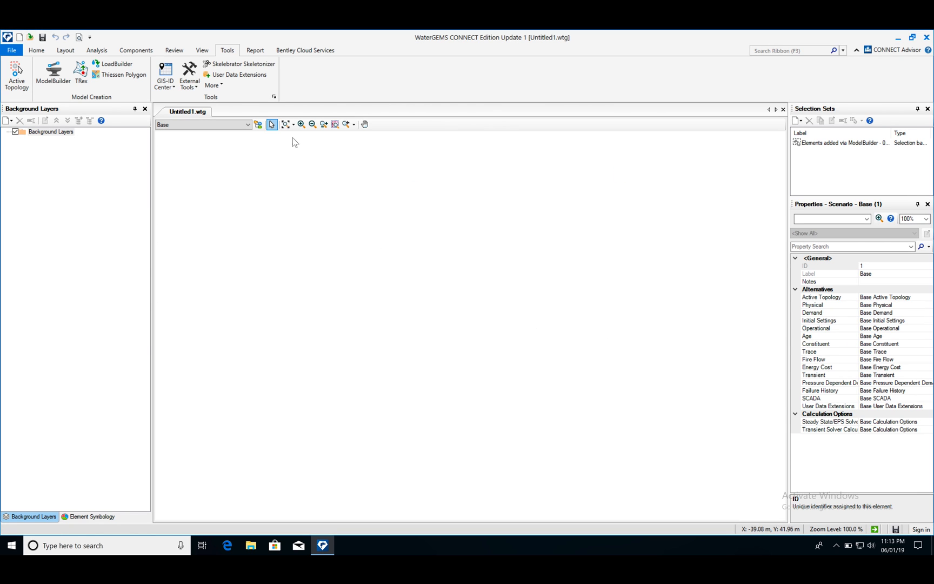
click(285, 124)
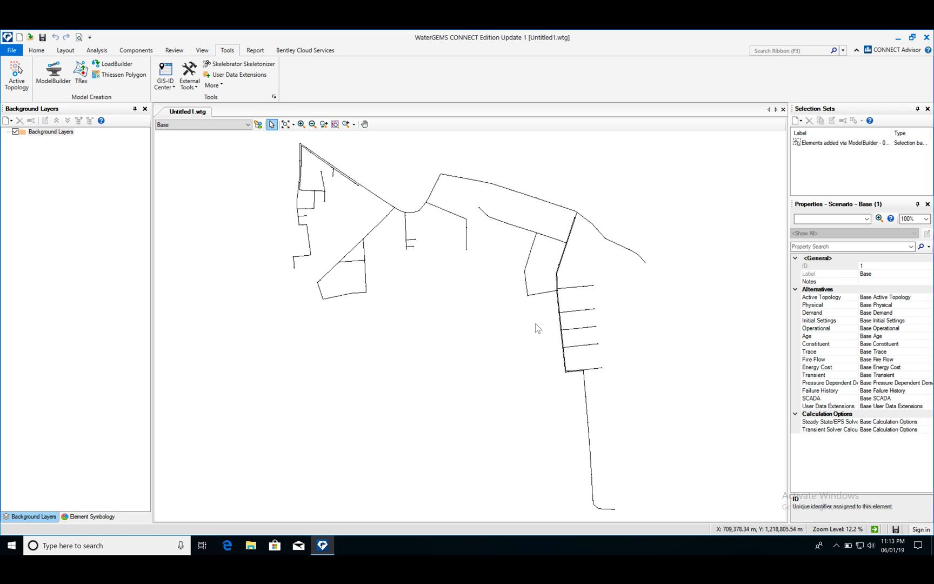
Inspect the diameter and material properties of individual imported pipes in the network, then clear the selection
click(339, 296)
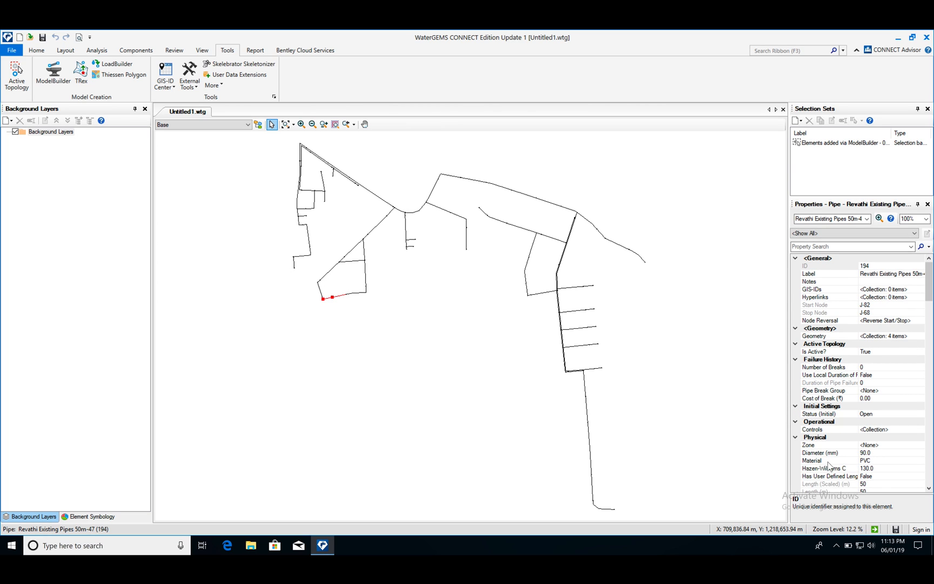
click(428, 338)
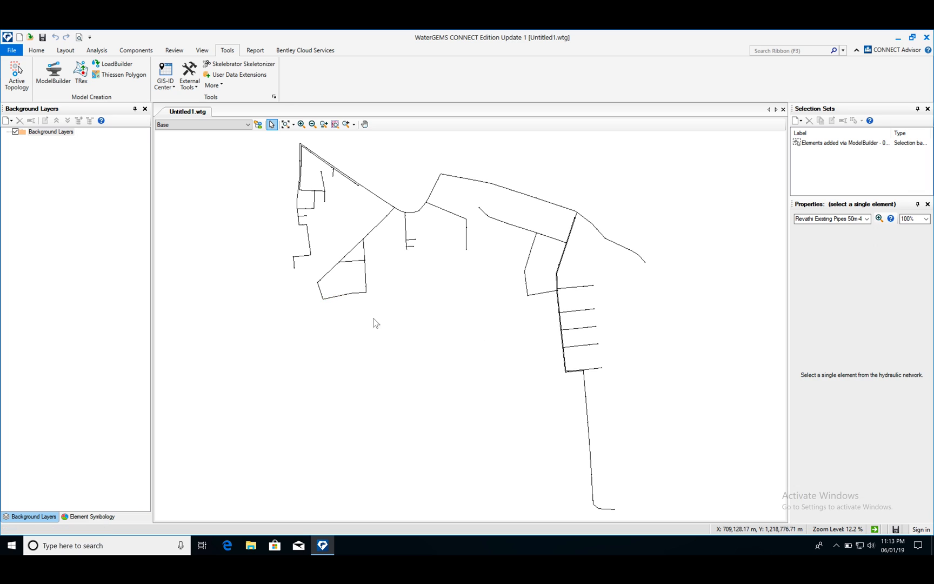
click(340, 296)
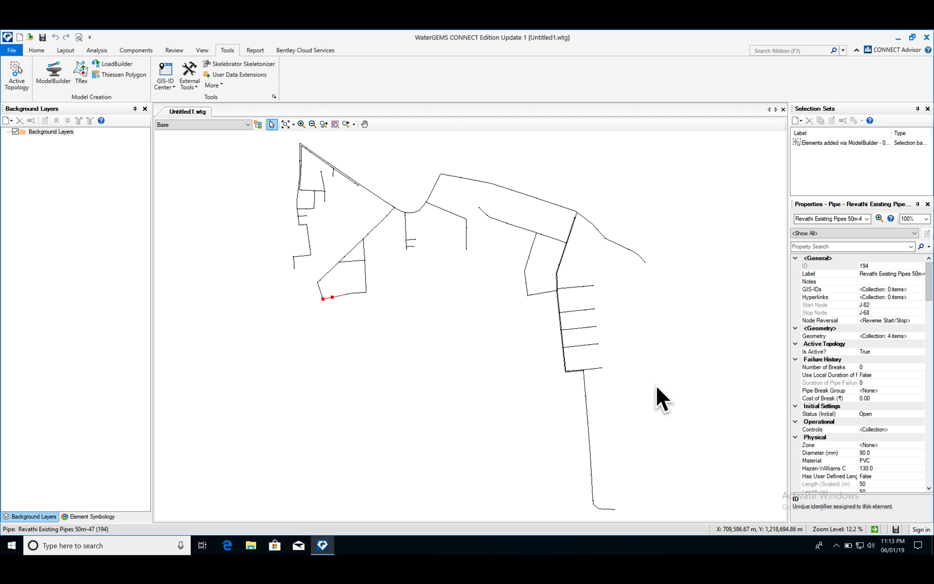
click(492, 379)
click(381, 227)
click(432, 193)
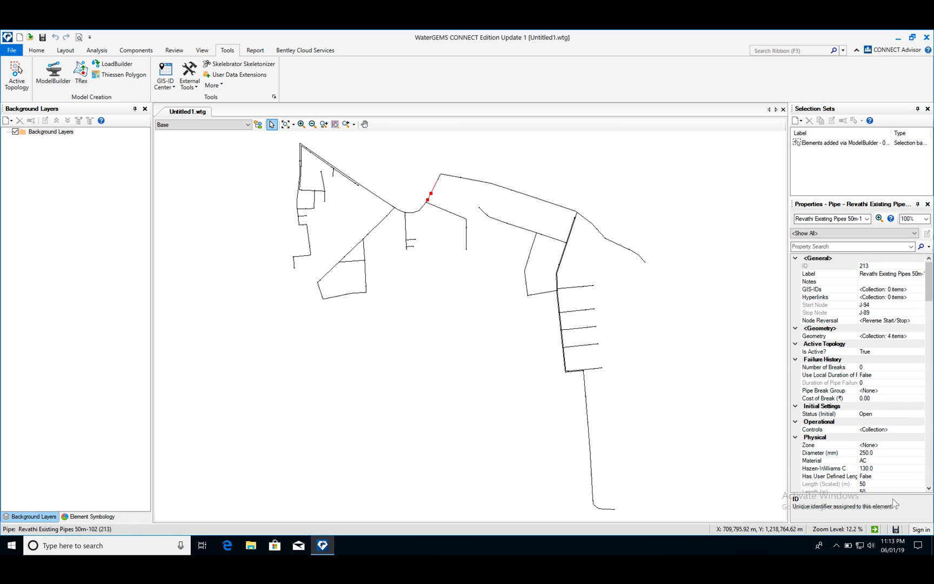
click(397, 391)
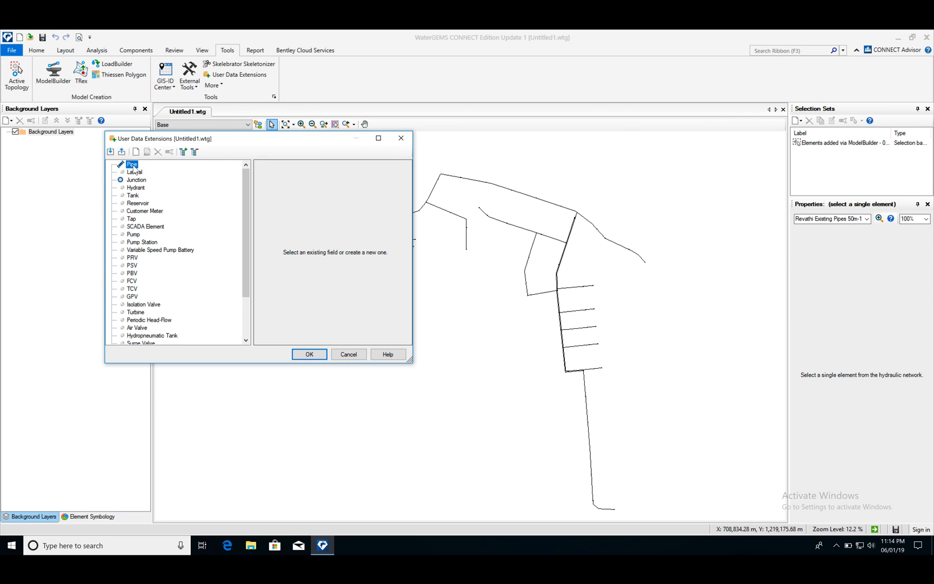
Add a user-defined text field to the Pipe element type in User Data Extensions and accept it
right_click(131, 169)
click(154, 172)
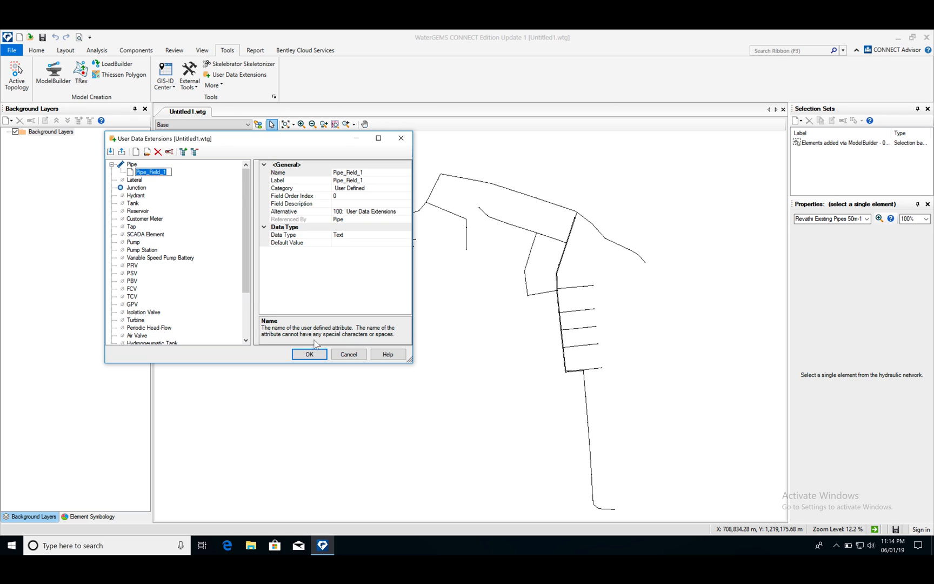
click(309, 353)
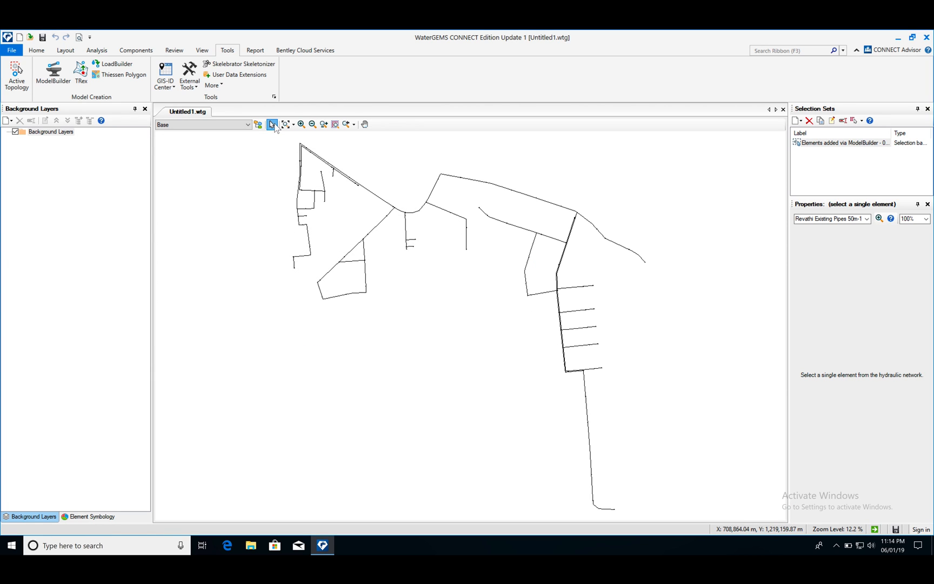
Select the entire network and open the predefined Pipe Table for the selected elements
drag(726, 515, 269, 143)
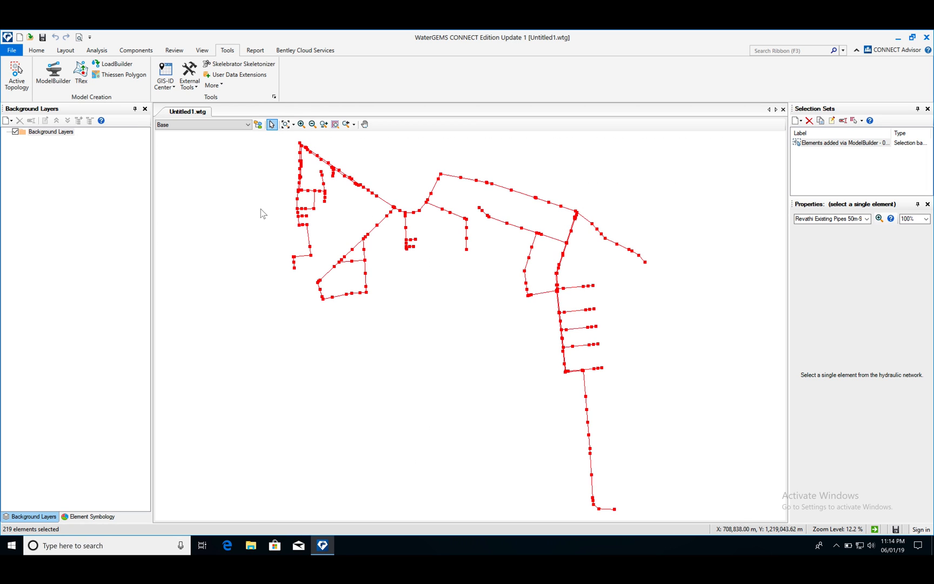
right_click(227, 169)
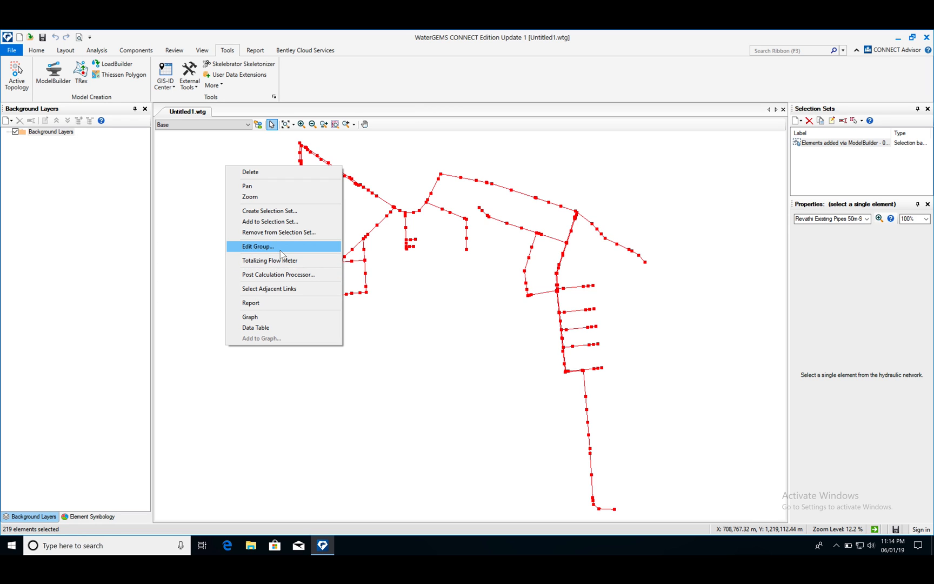
click(254, 247)
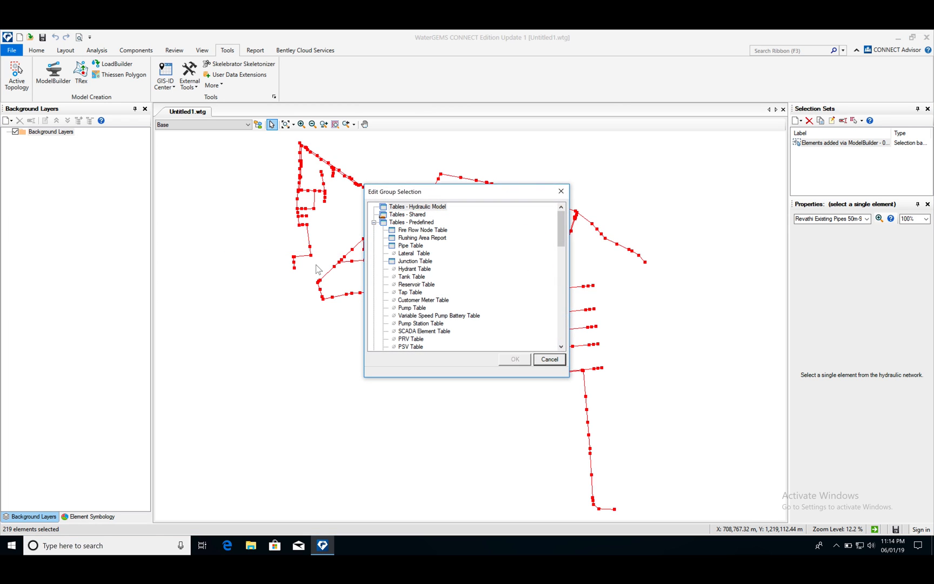
double_click(411, 246)
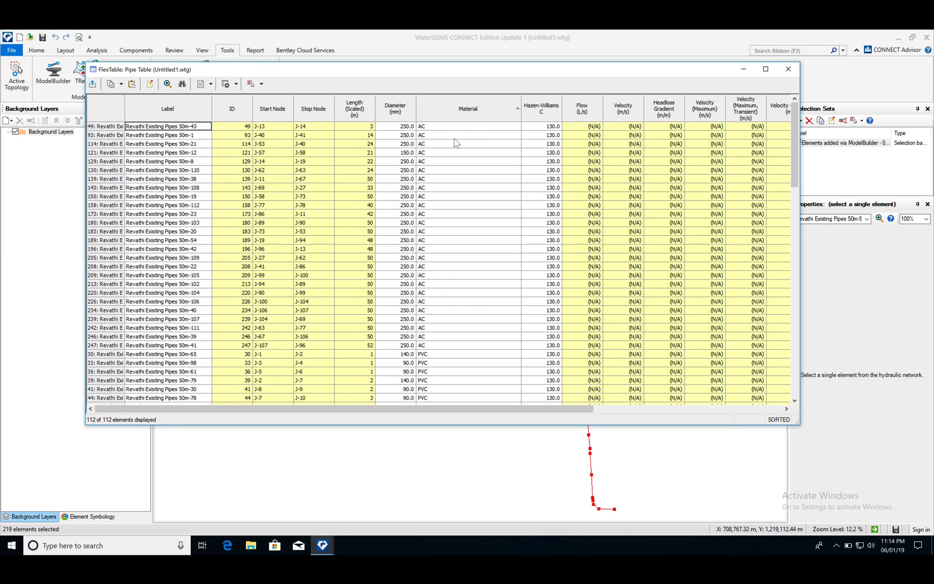
Remove the Notes column from the Pipe Table's selected columns and accept the table setup
drag(538, 409, 745, 409)
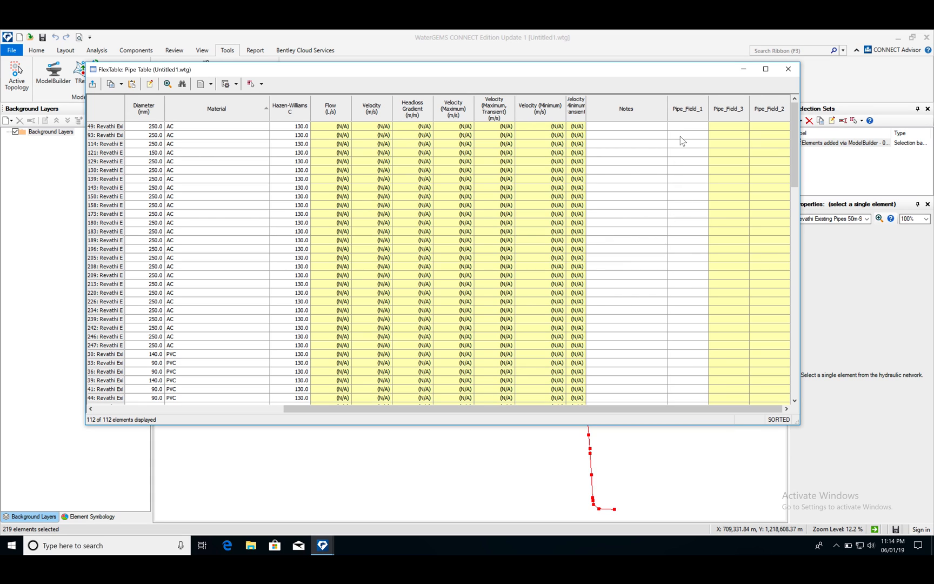
click(150, 83)
drag(422, 214, 422, 287)
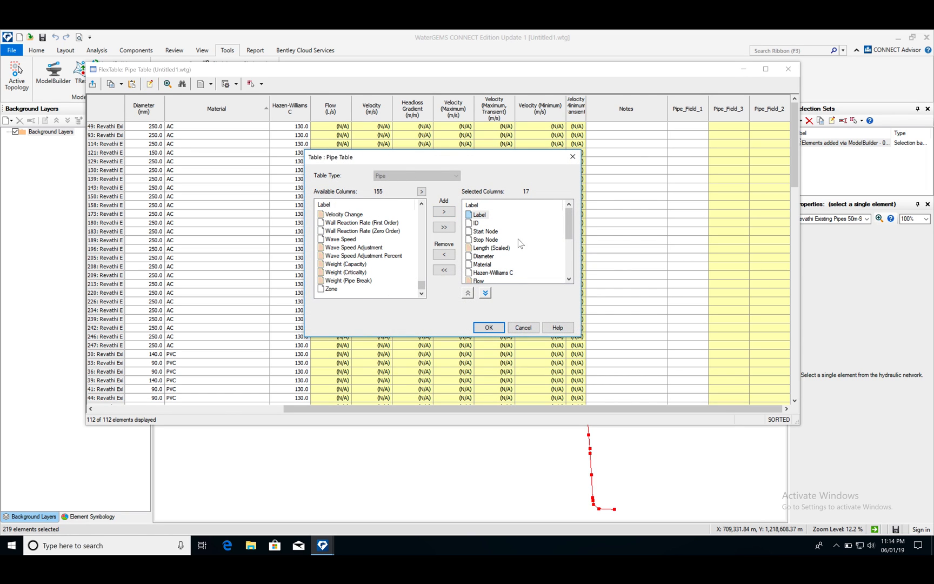
drag(571, 232, 570, 267)
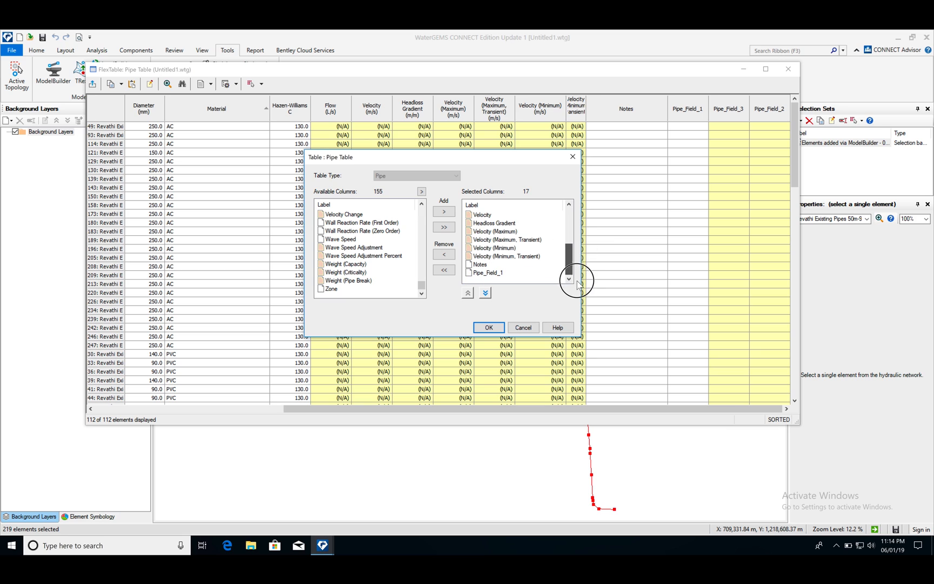
click(487, 265)
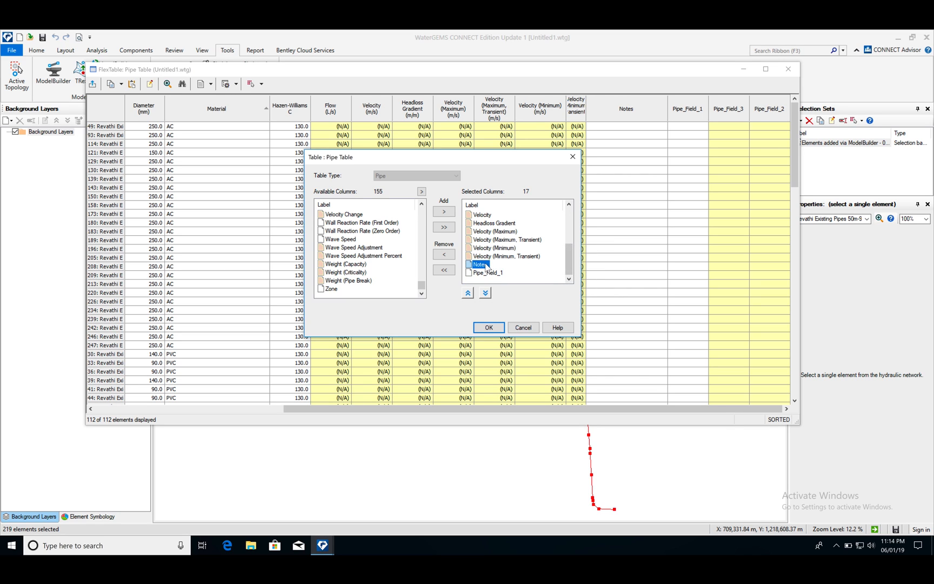
click(443, 255)
click(489, 327)
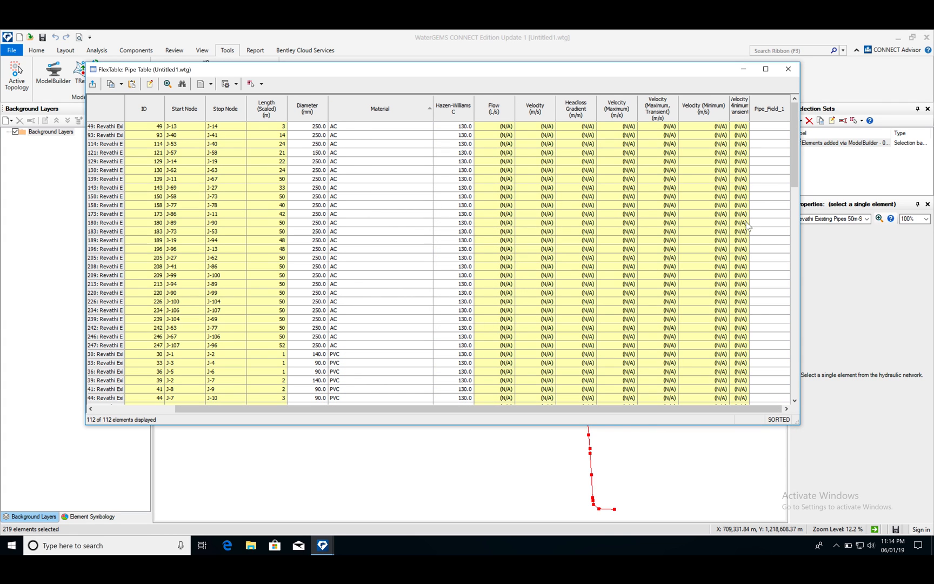
Use Global Edit to set Pipe_Field_1 to "Existing" for all pipes in the table
scroll(367, 198, down, 7)
drag(799, 331, 778, 106)
right_click(769, 103)
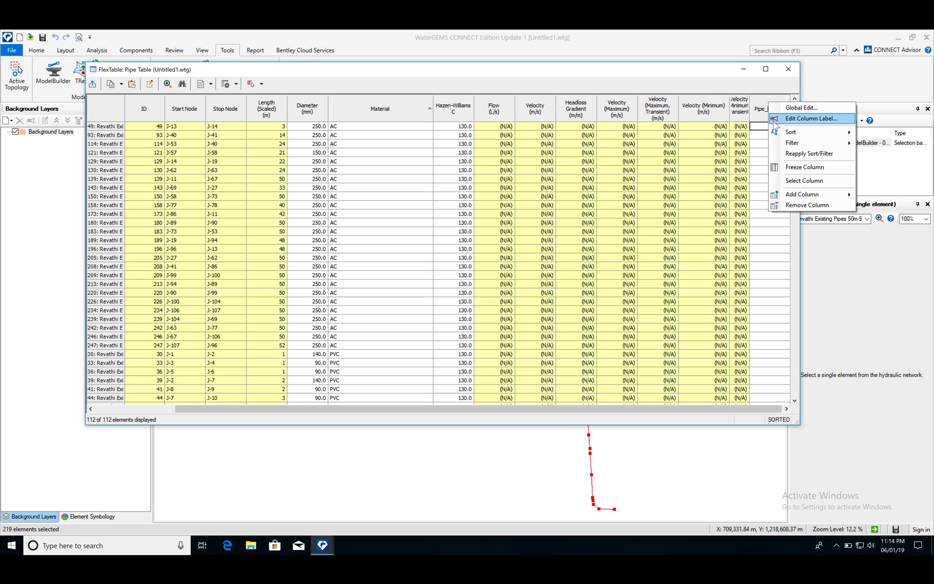
click(794, 108)
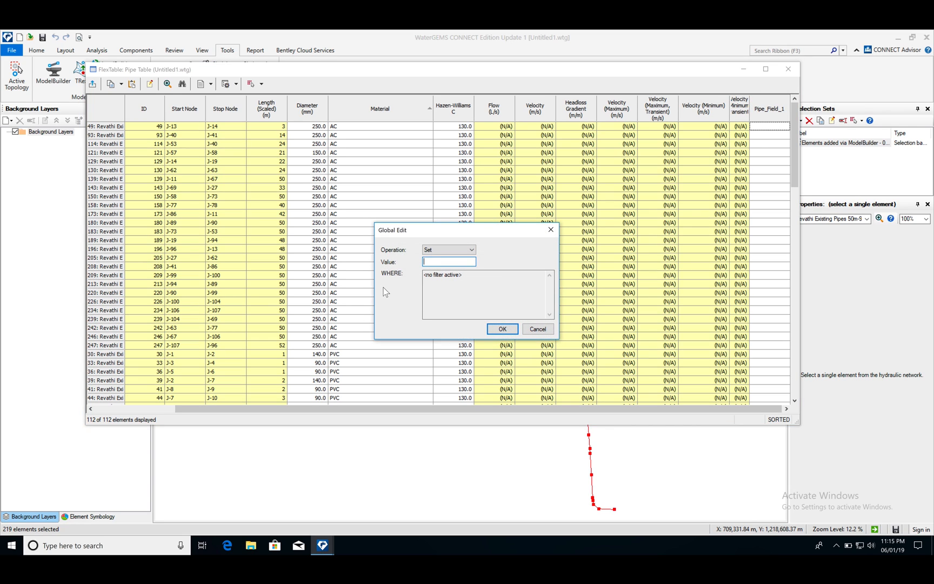
text(Existing)
key(Return)
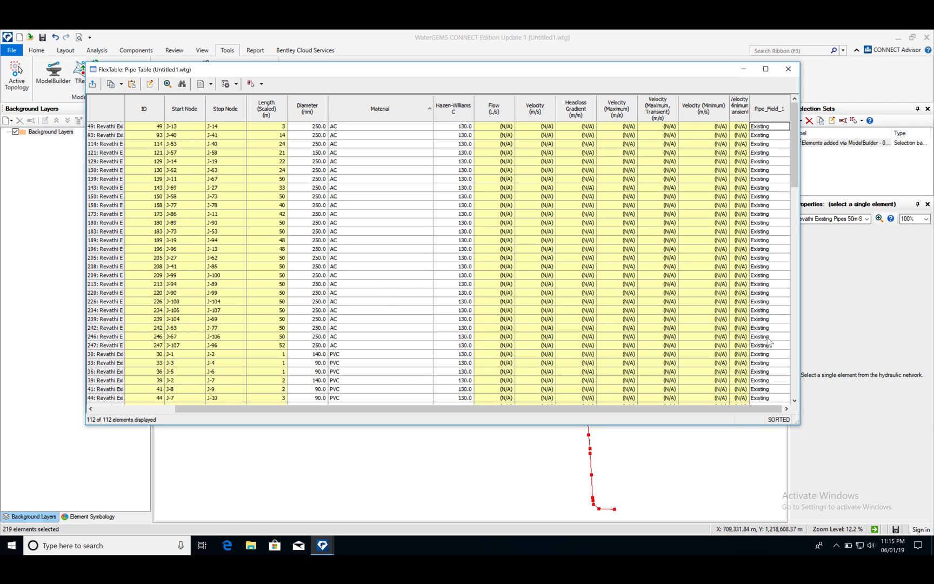
Close the Pipe Table and clear the network selection in the drawing
drag(795, 157, 789, 71)
click(787, 75)
click(465, 346)
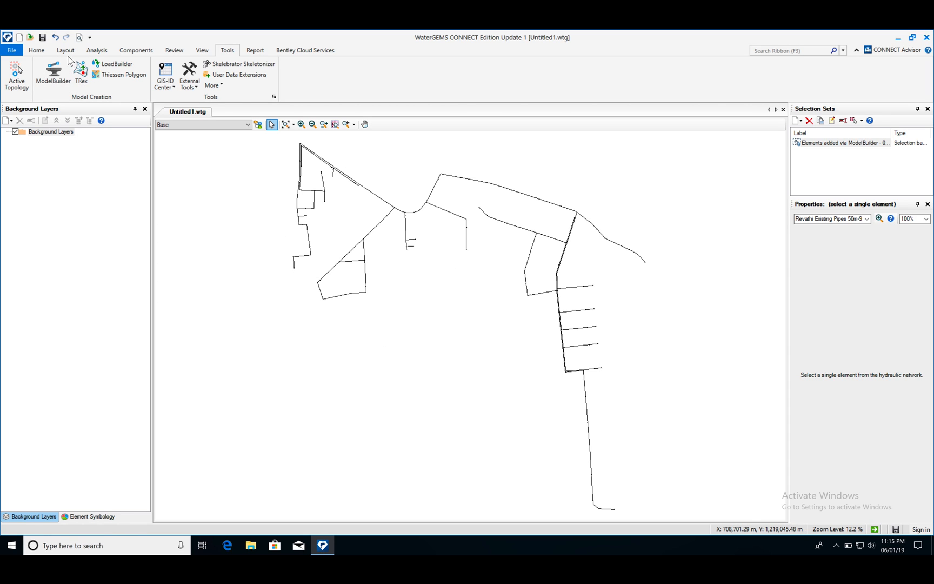
Create a child scenario named 2044 under the Base scenario and make it the current scenario
scroll(61, 66, down, 2)
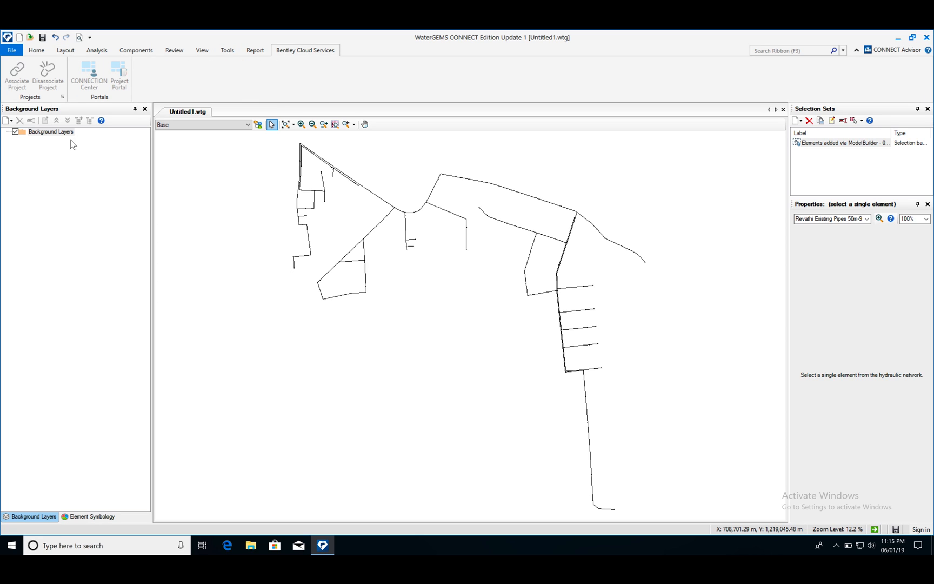
click(36, 50)
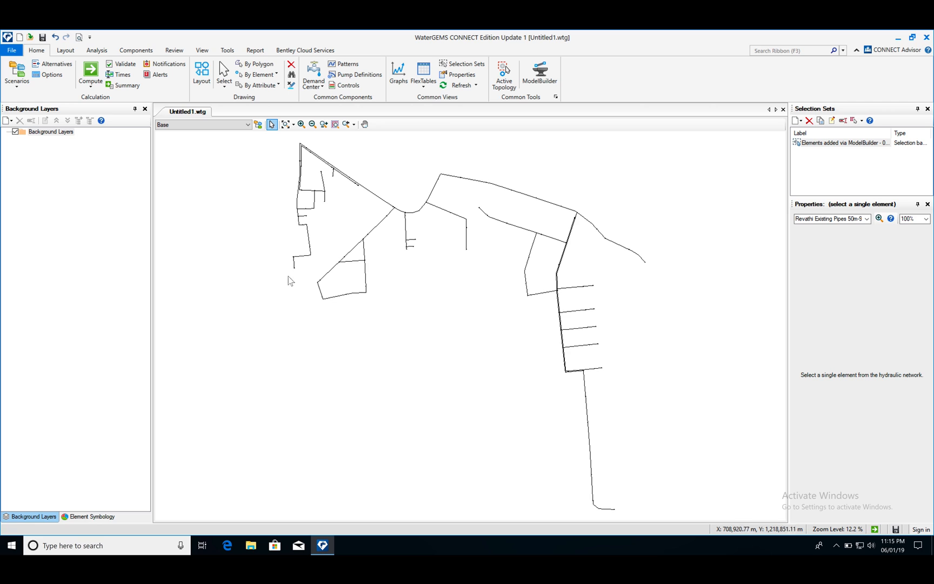
click(13, 69)
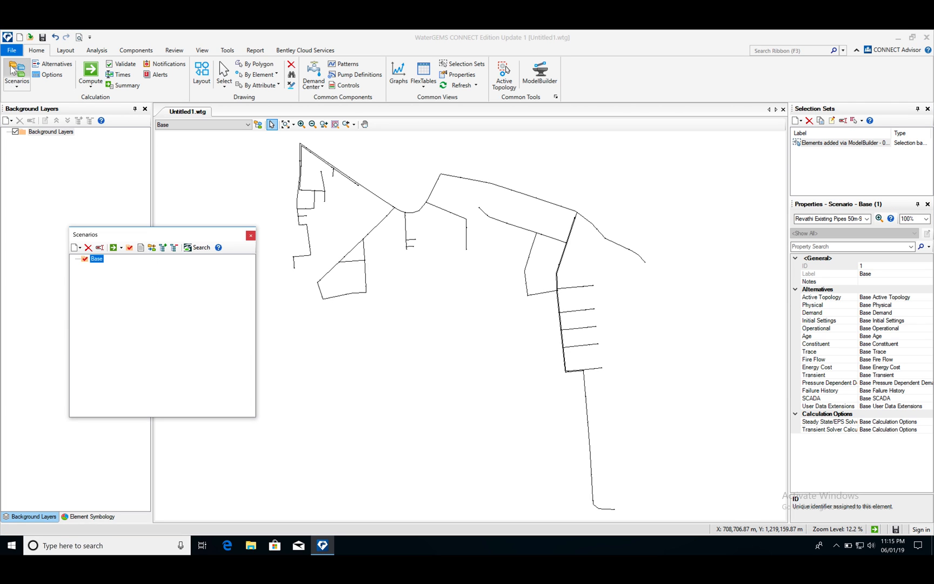
right_click(97, 262)
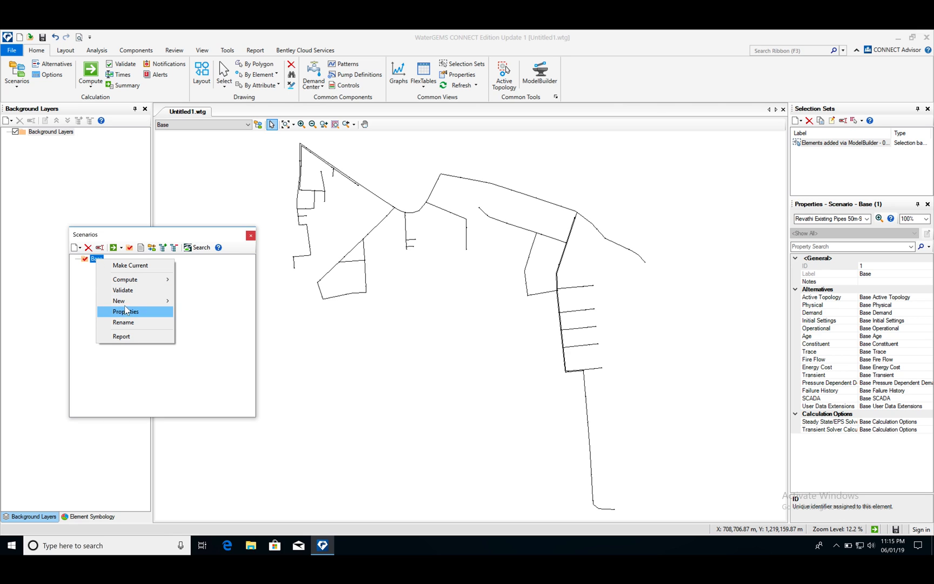
mouse_move(135, 302)
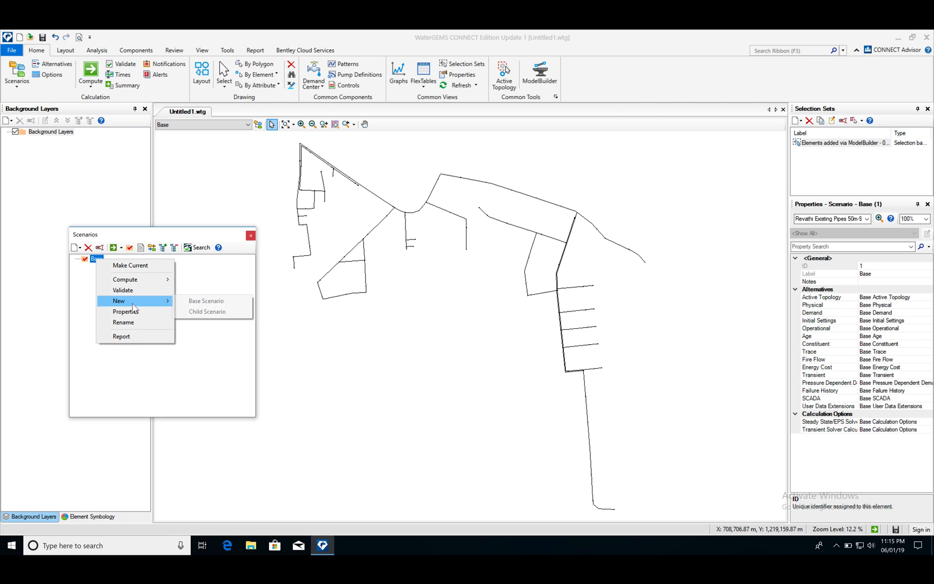
click(208, 312)
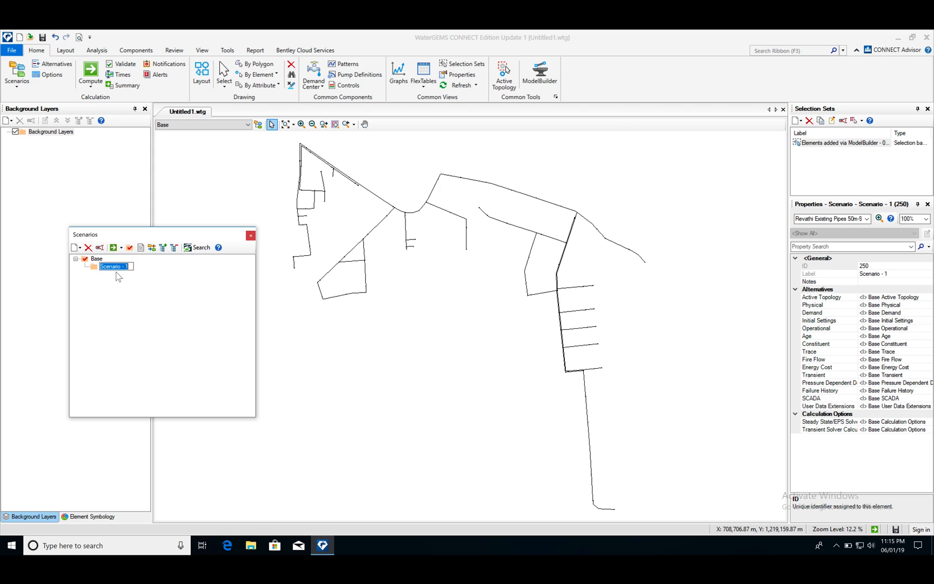
text(210)
text(44)
key(Return)
click(129, 247)
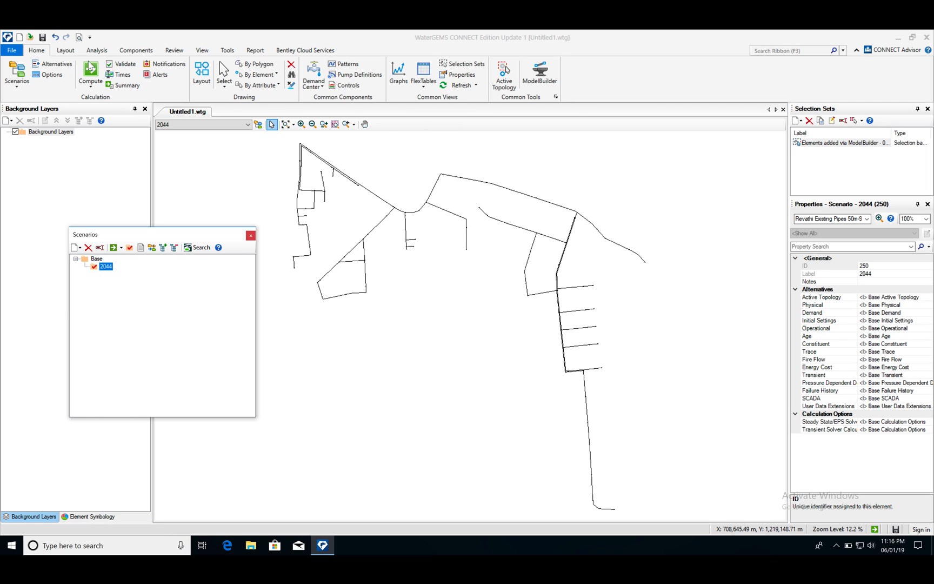
Add a child alternative under Base Active Topology in the Alternatives manager
click(62, 63)
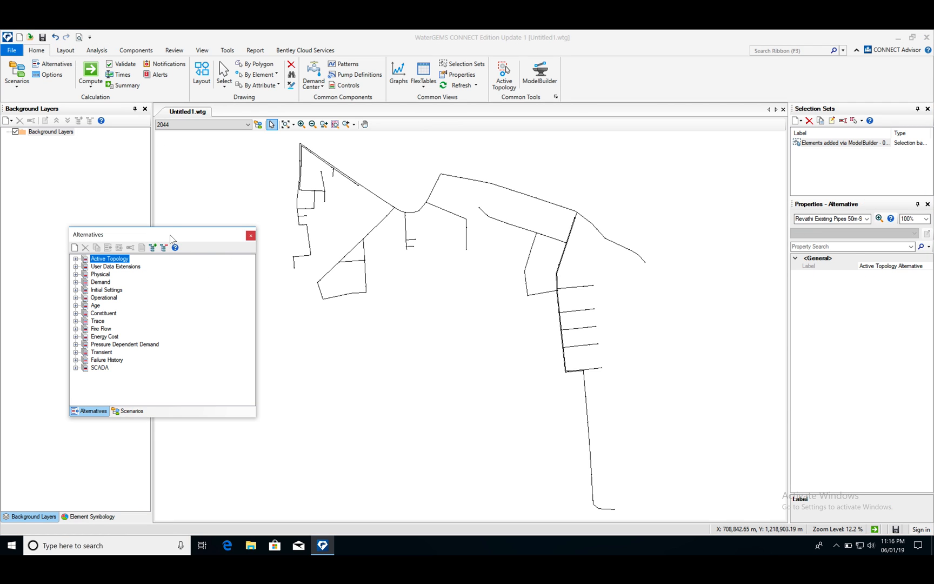
click(251, 234)
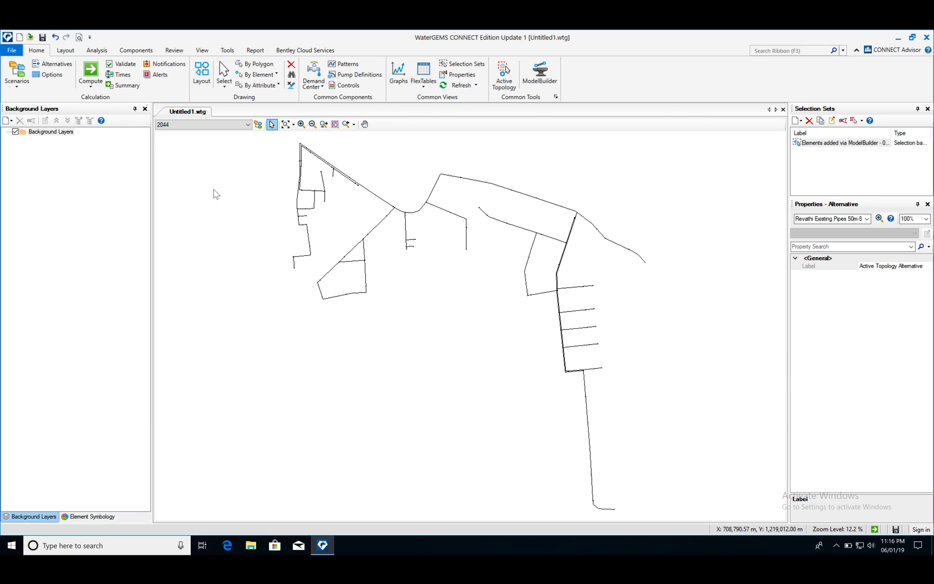
click(52, 63)
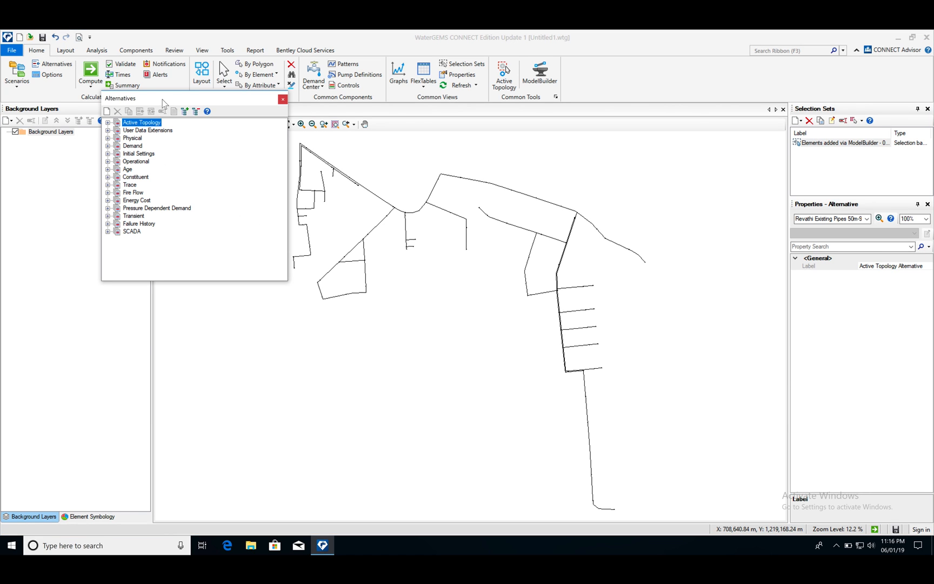
drag(161, 98, 216, 165)
click(161, 187)
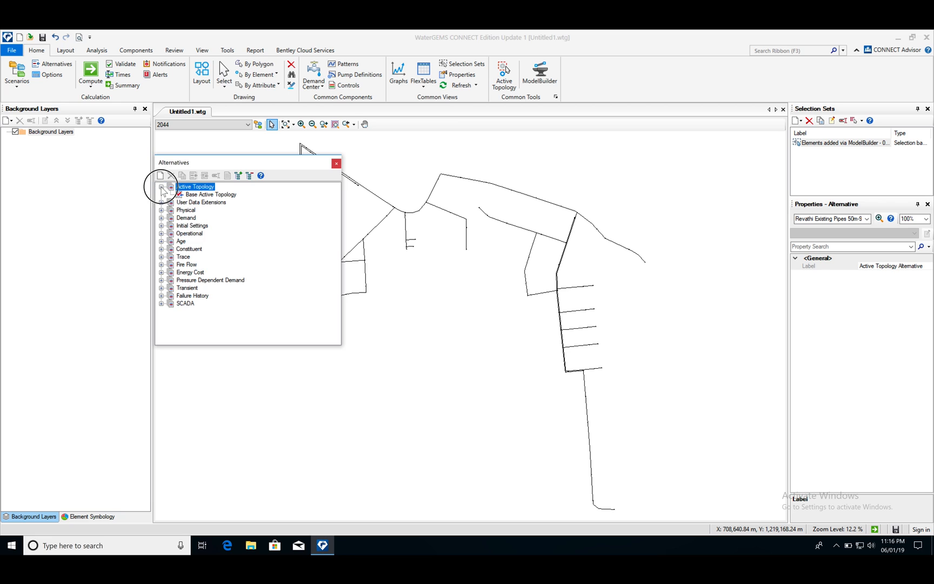
right_click(207, 195)
mouse_move(252, 203)
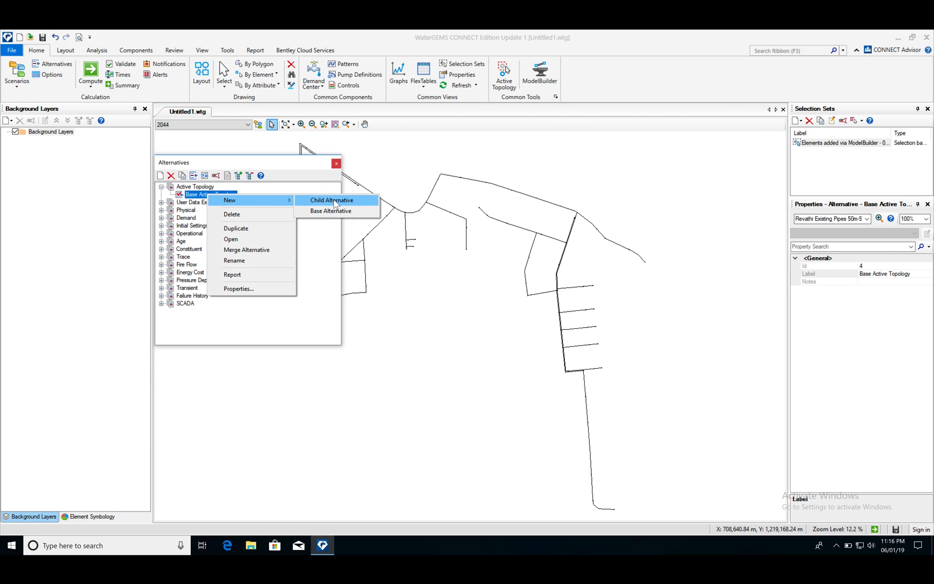
click(333, 203)
Rename the new active topology child alternative as 2044 Topology
click(242, 204)
click(238, 202)
right_click(228, 203)
click(220, 202)
double_click(220, 203)
double_click(220, 202)
key(ctrl+a)
text(2)
text(op)
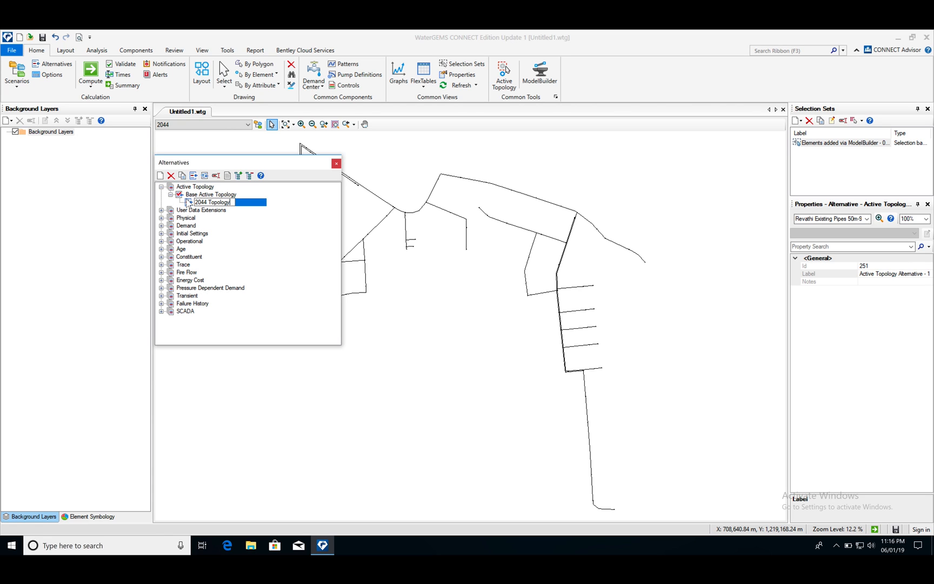
text(ology)
key(Return)
Add a child alternative named 2044 Physical under Base Physical and close the Alternatives manager
click(161, 218)
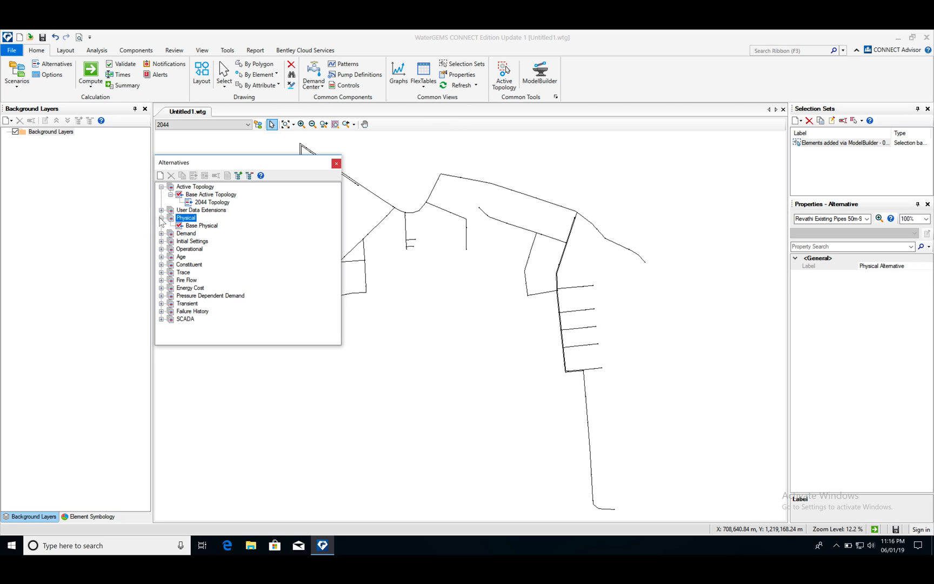
right_click(203, 228)
mouse_move(232, 231)
click(326, 231)
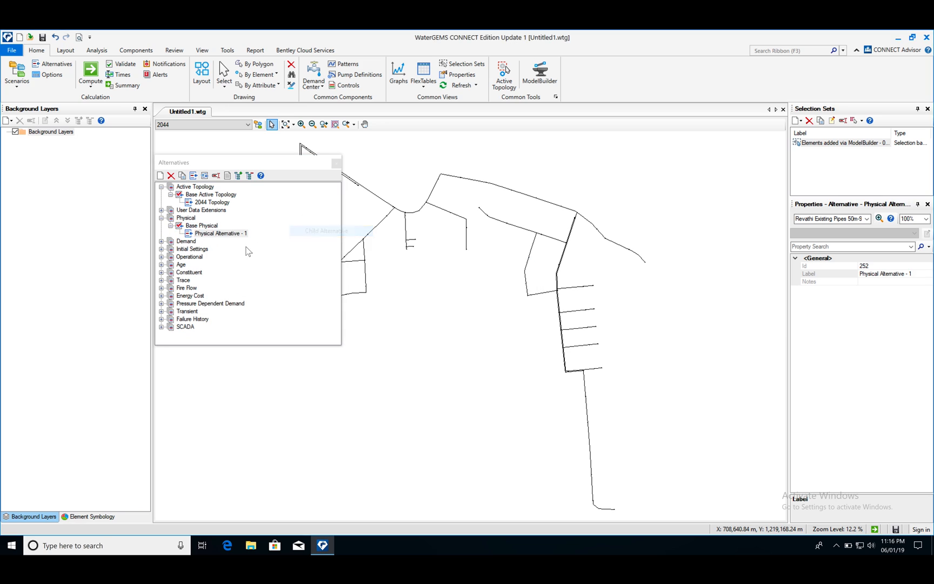
right_click(227, 236)
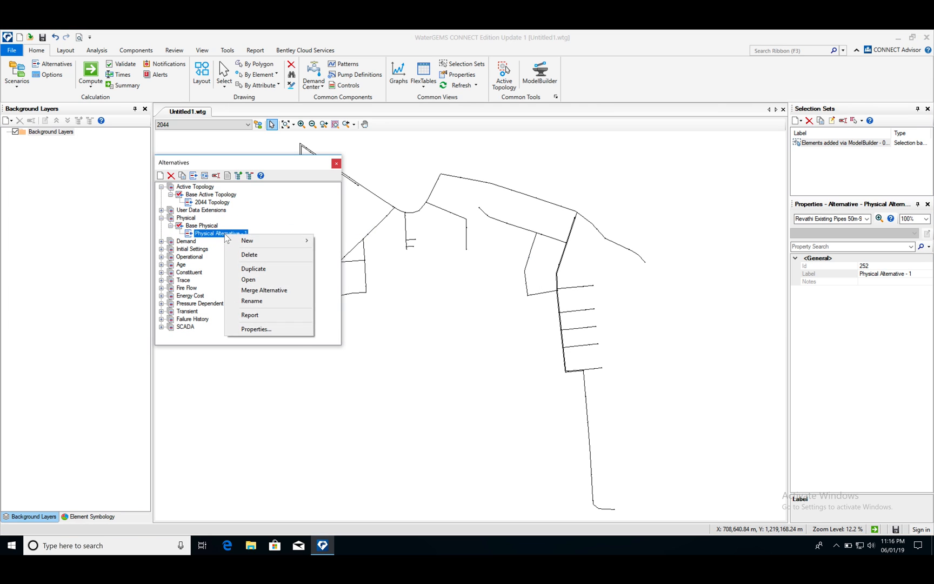
click(245, 301)
text(20)
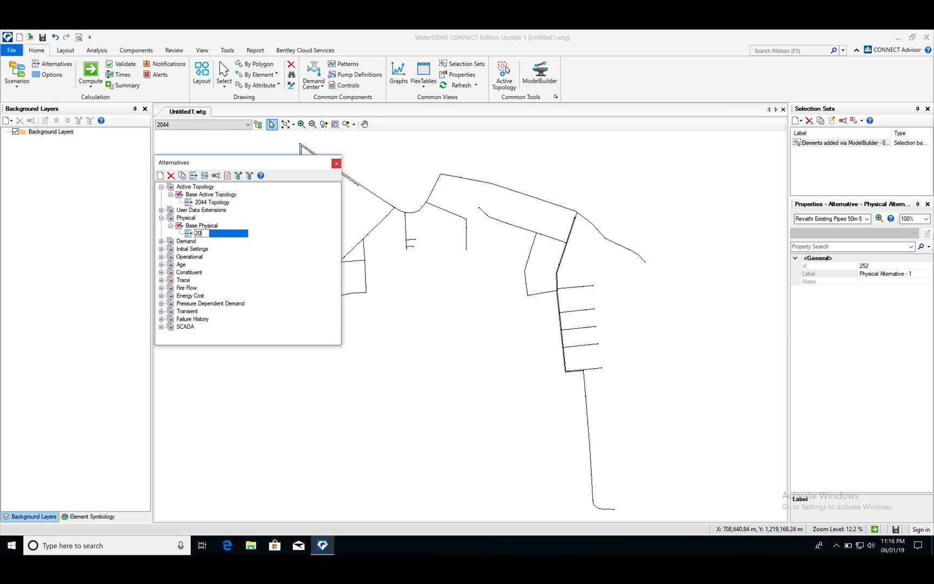
text(44 Physical)
key(Return)
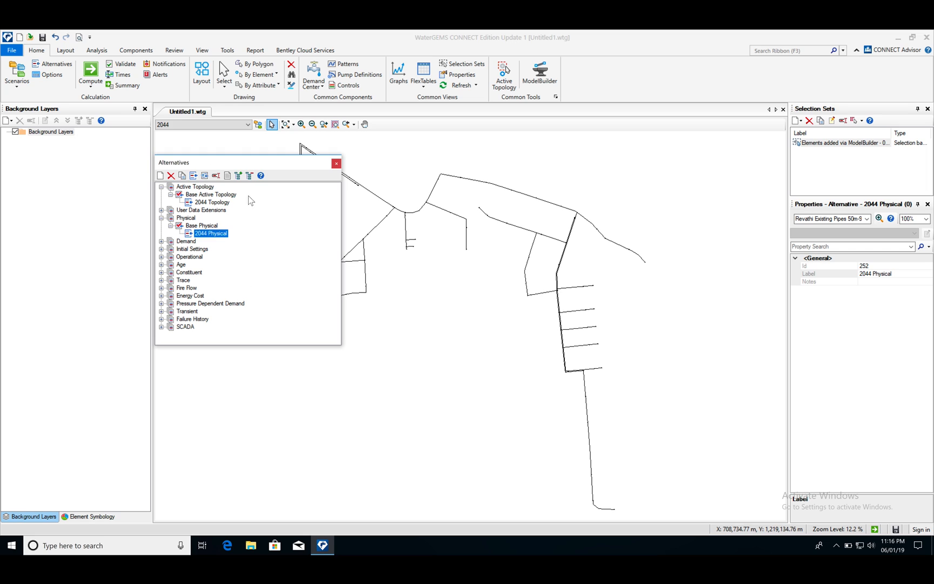
click(335, 163)
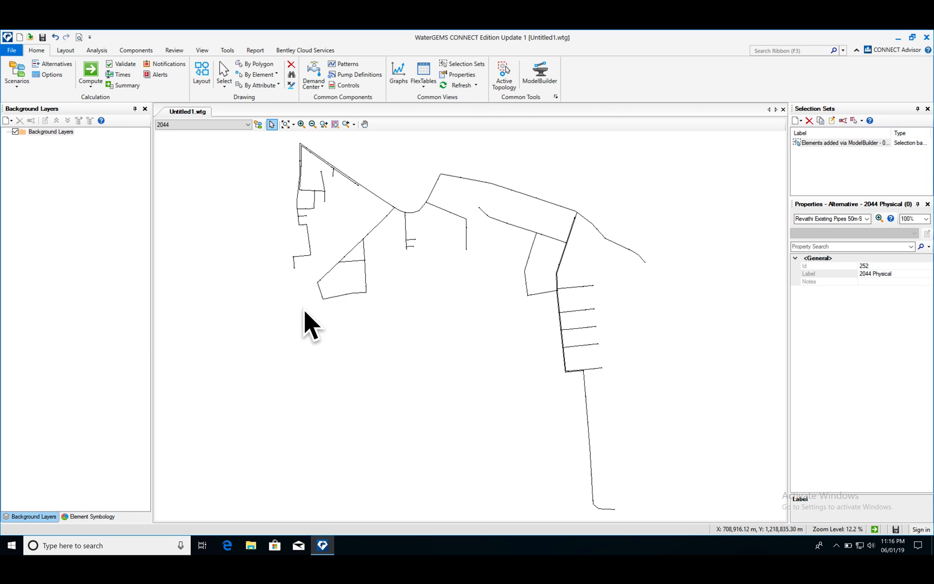
Review the scenario properties and the topology and physical alternatives, closing each manager after viewing it
click(21, 73)
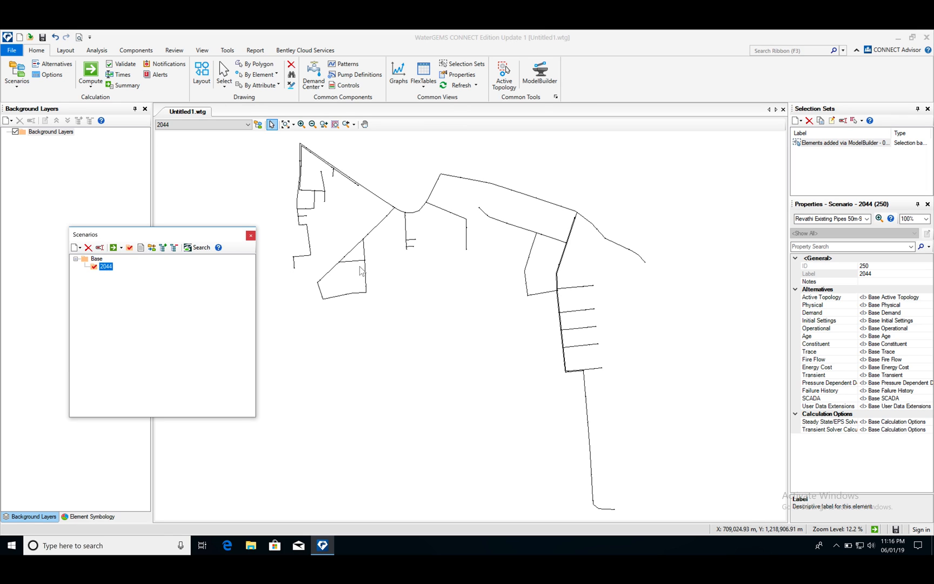
click(251, 236)
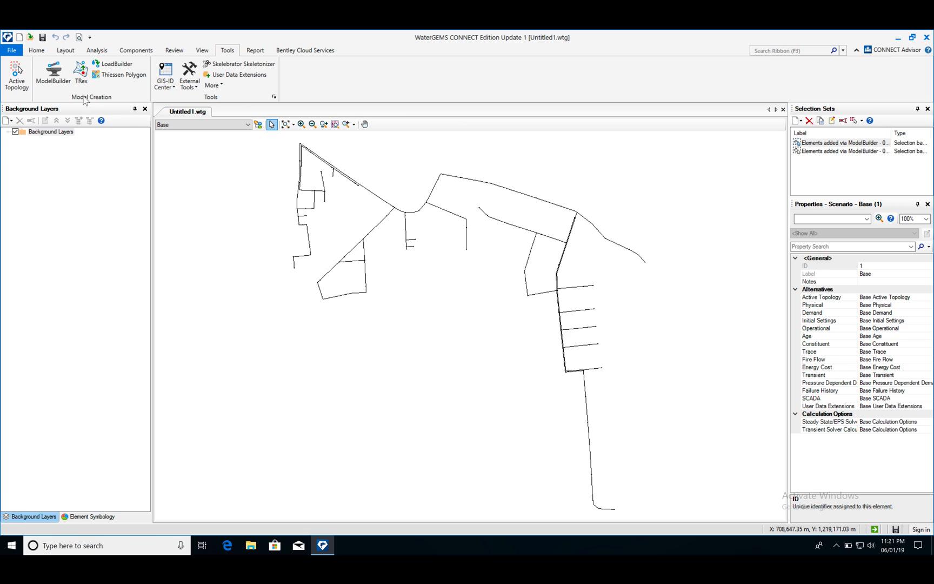
click(98, 50)
click(53, 64)
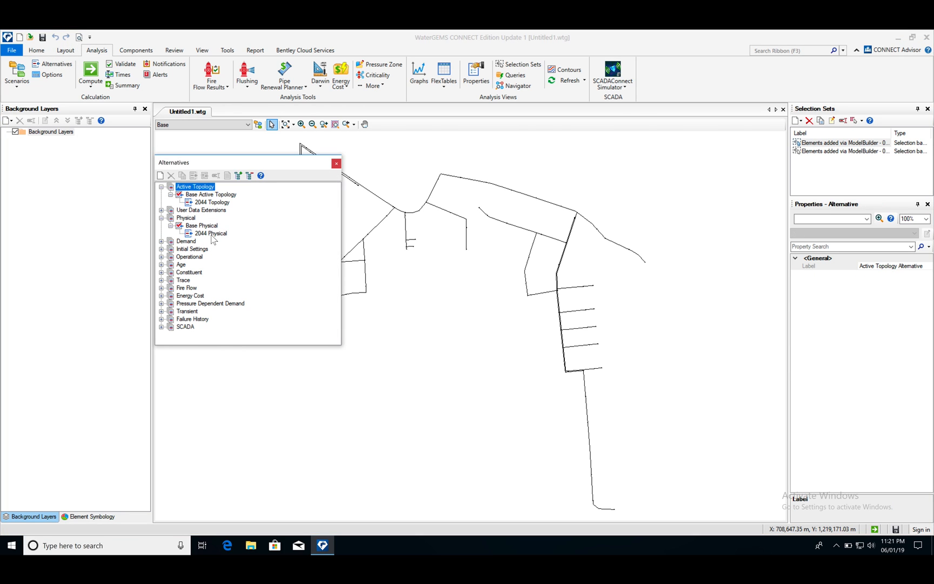
click(336, 164)
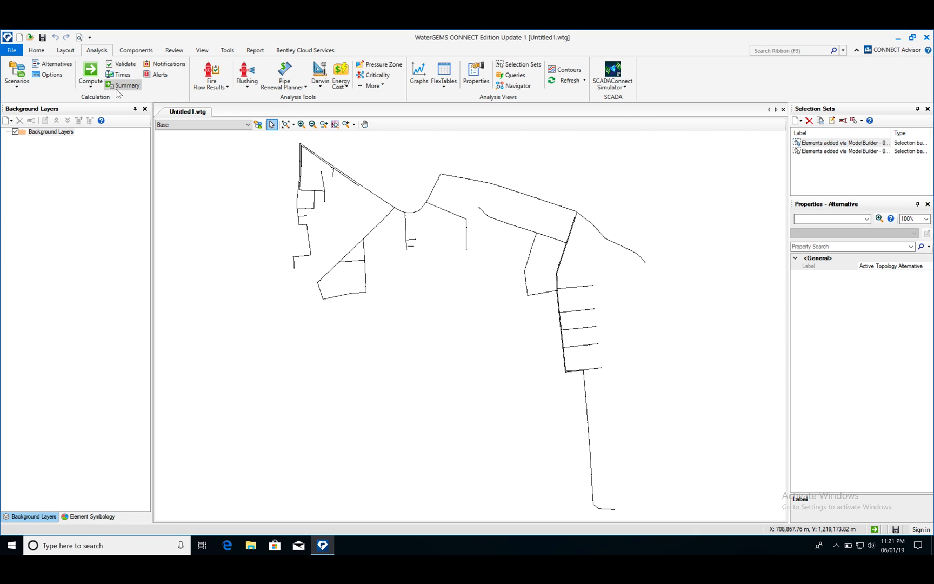
Add a child scenario named 2044 under the Base scenario and make it the current scenario
click(16, 73)
right_click(74, 225)
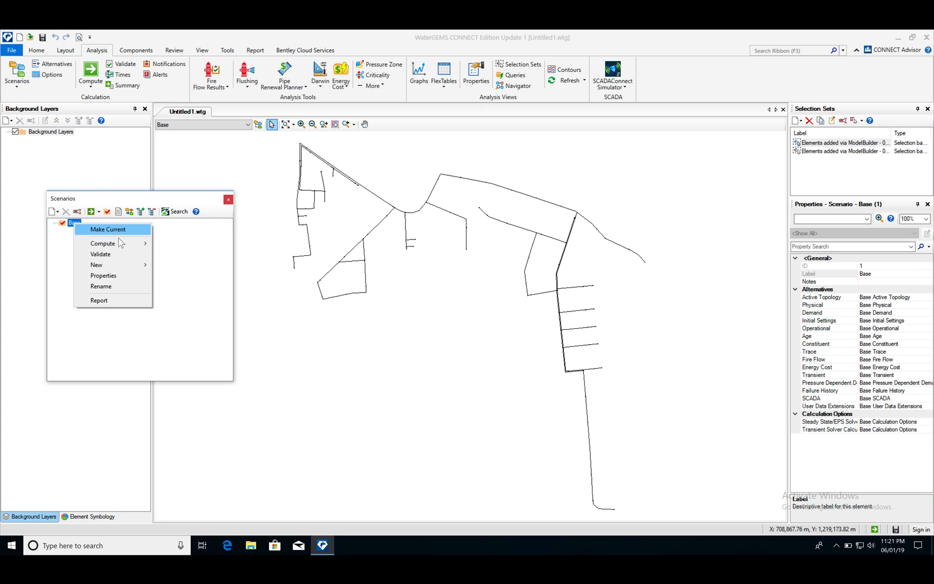
mouse_move(134, 265)
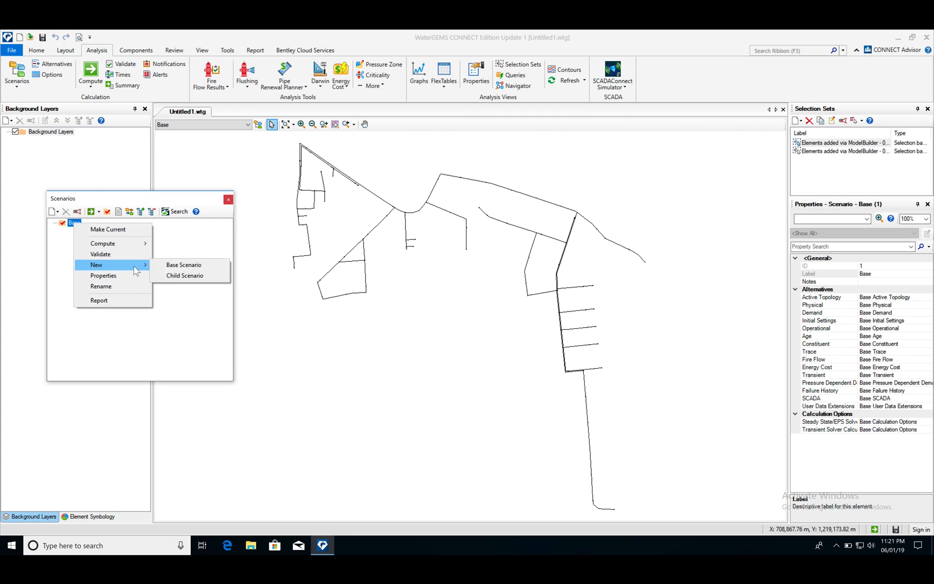
click(185, 276)
text(2)
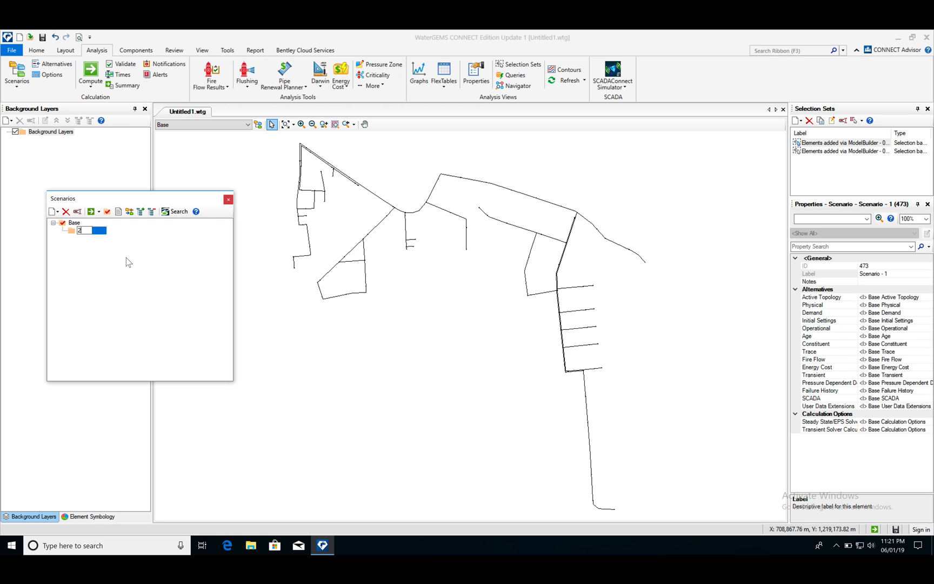
text(044)
key(Return)
click(107, 212)
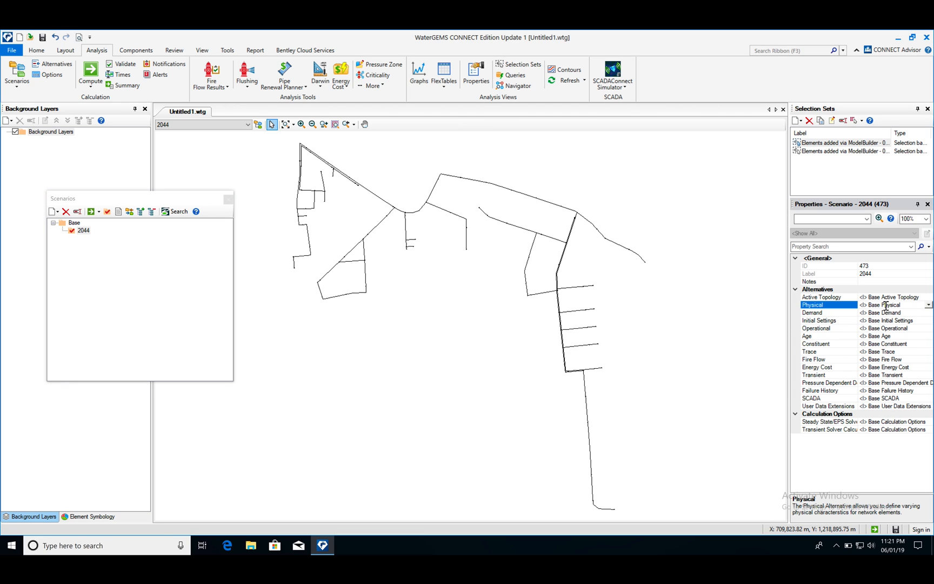
Assign the 2044 Topology and 2044 Physical alternatives to the 2044 scenario
click(898, 298)
click(927, 297)
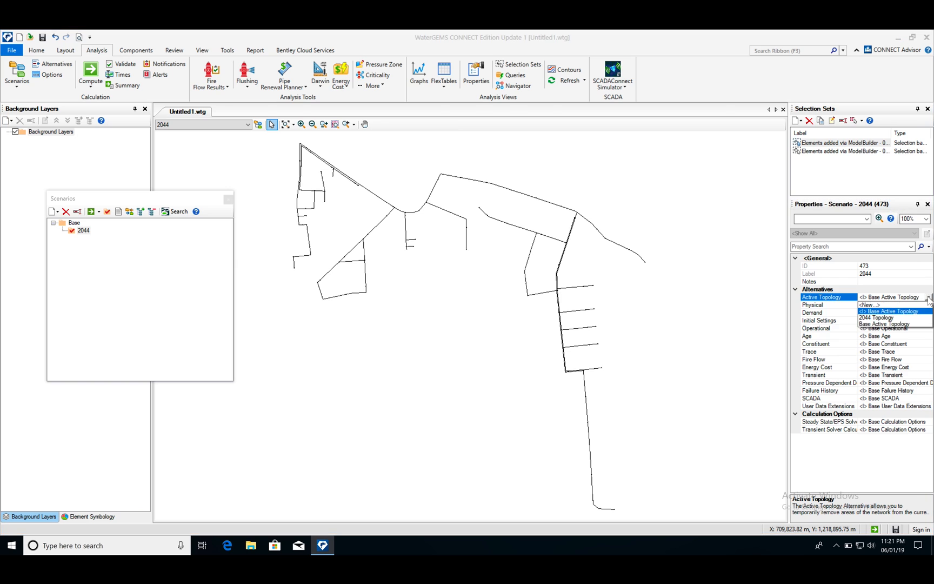
click(879, 313)
click(879, 304)
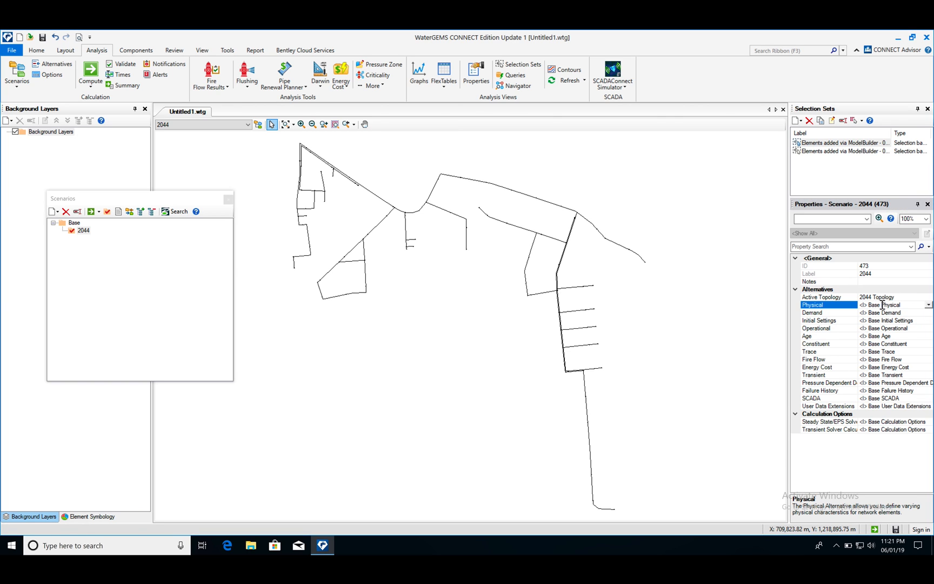
click(929, 305)
click(719, 318)
click(675, 351)
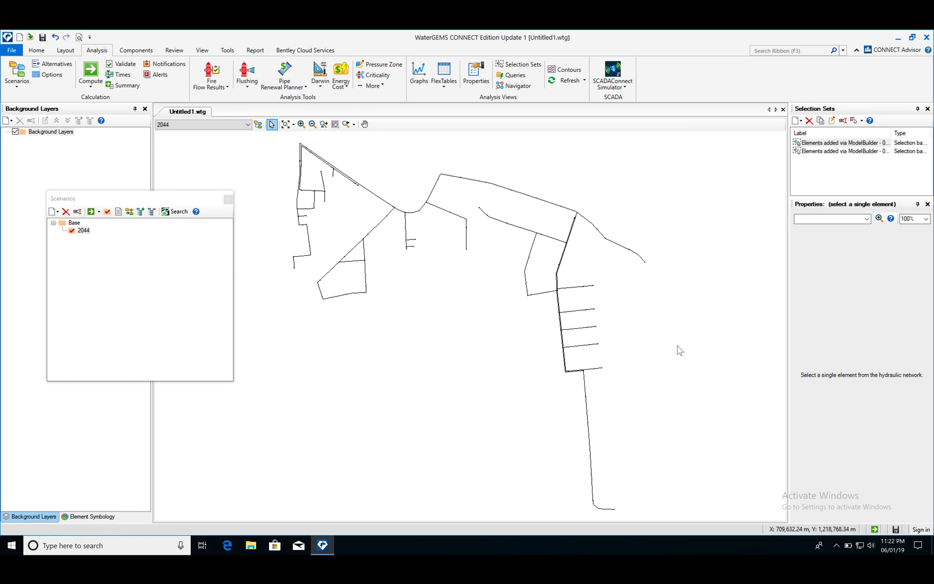
Compare the alternatives assigned to the 2044 and Base scenarios, then close the Scenarios manager
click(83, 231)
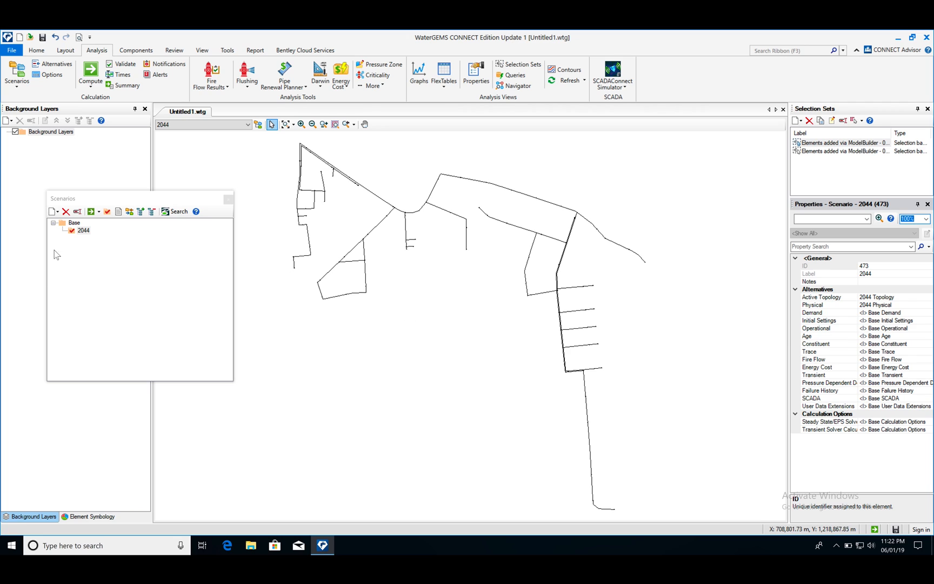
click(382, 356)
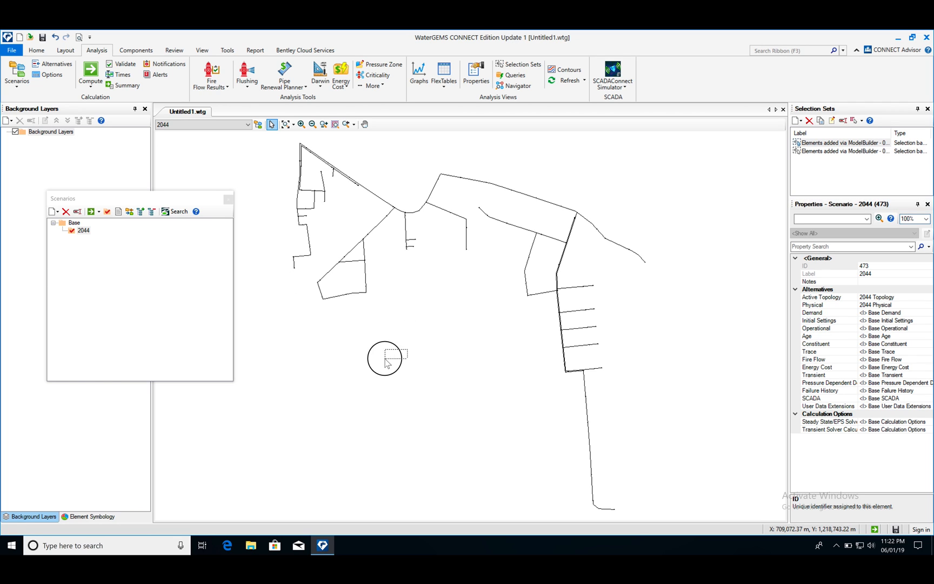
right_click(87, 234)
click(116, 283)
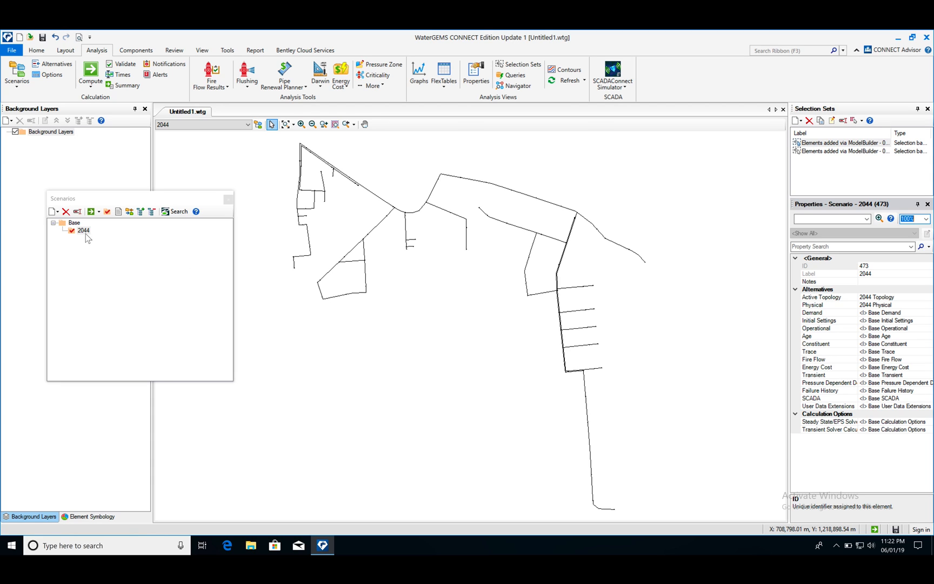
click(75, 223)
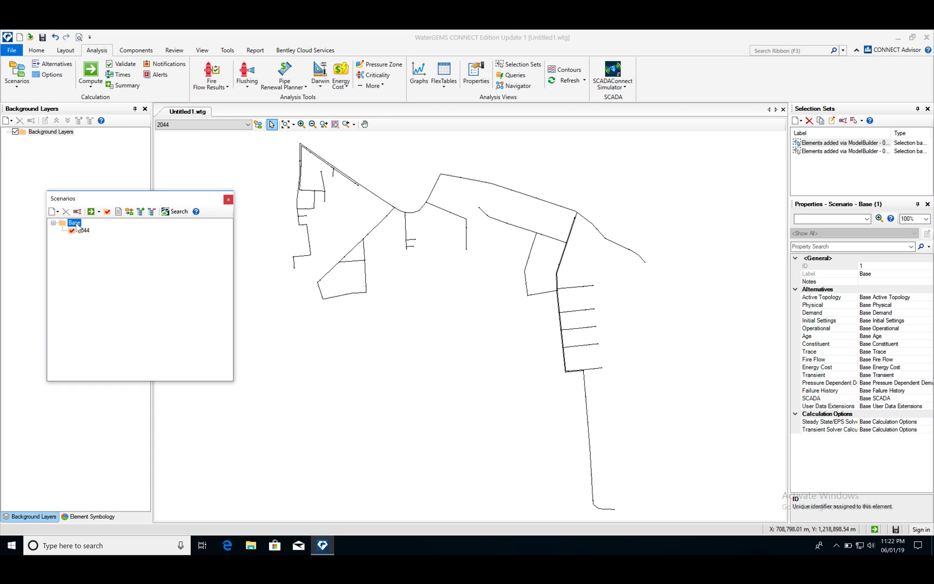
click(426, 350)
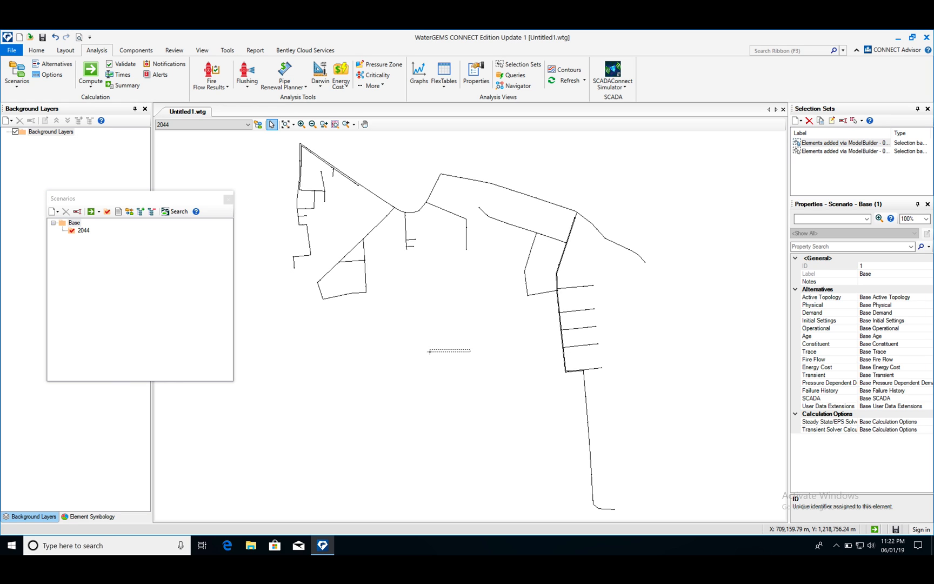
click(228, 201)
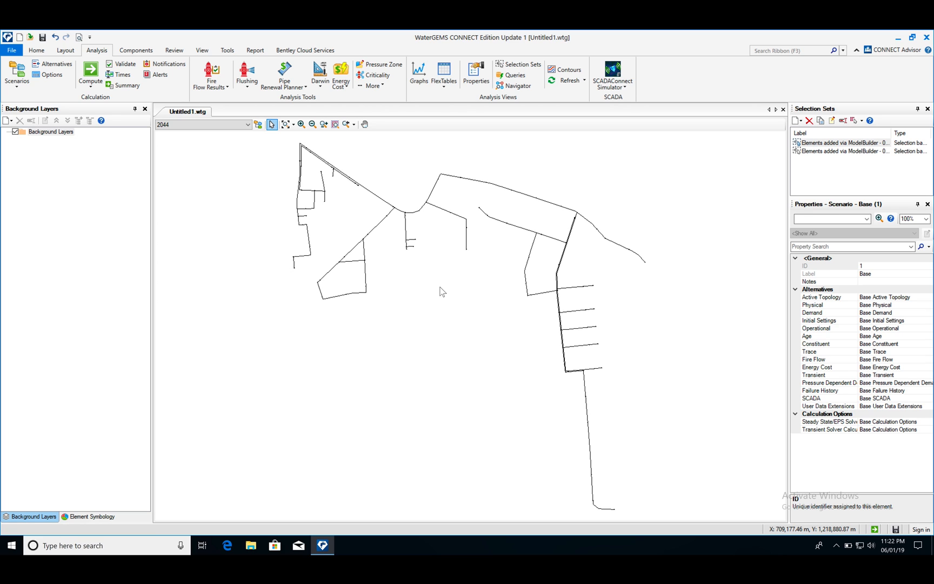
Select the entire pipe network in the drawing and open the Pipe Table for the selected elements
drag(738, 519, 277, 139)
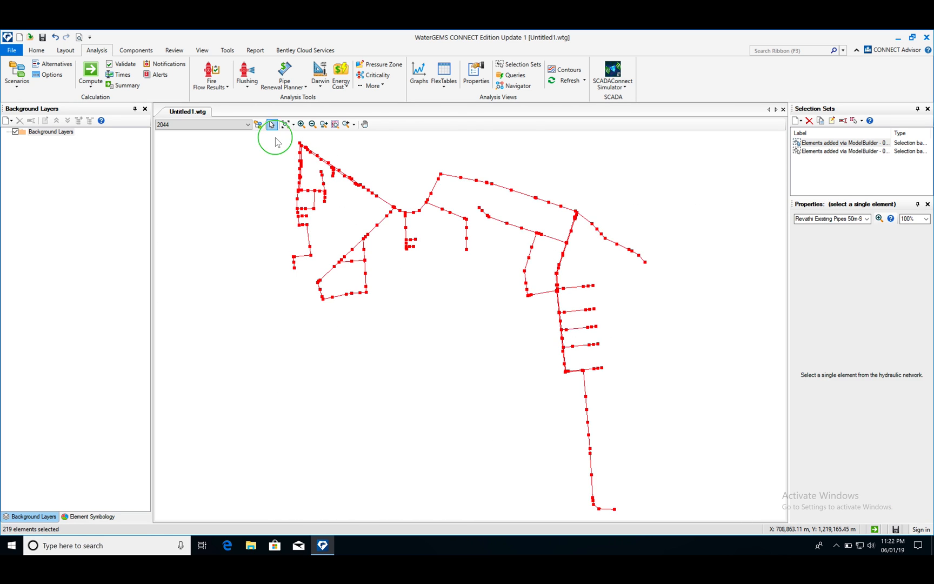
right_click(277, 140)
click(314, 219)
double_click(409, 245)
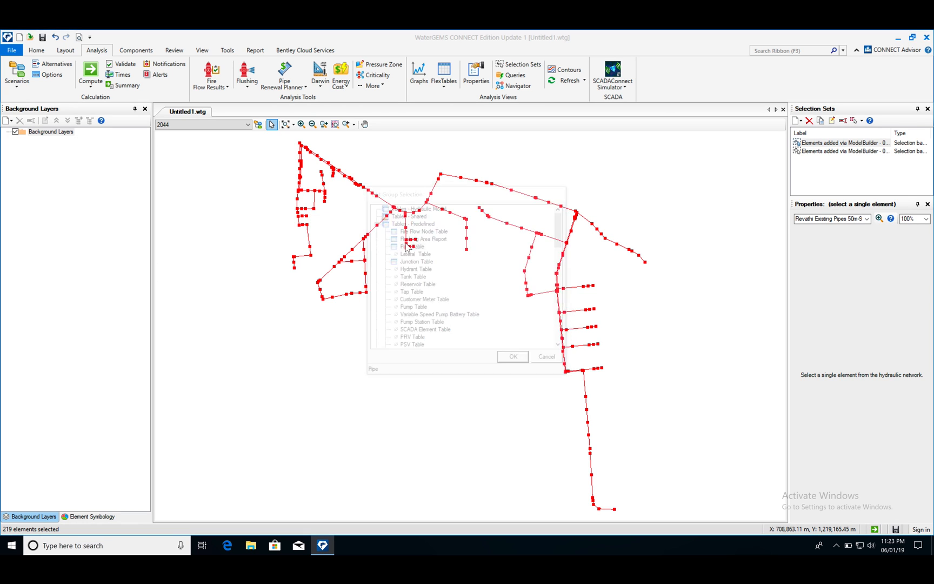
Set the material of all AC pipes in the Pipe Table to HDPE with a global edit
click(456, 129)
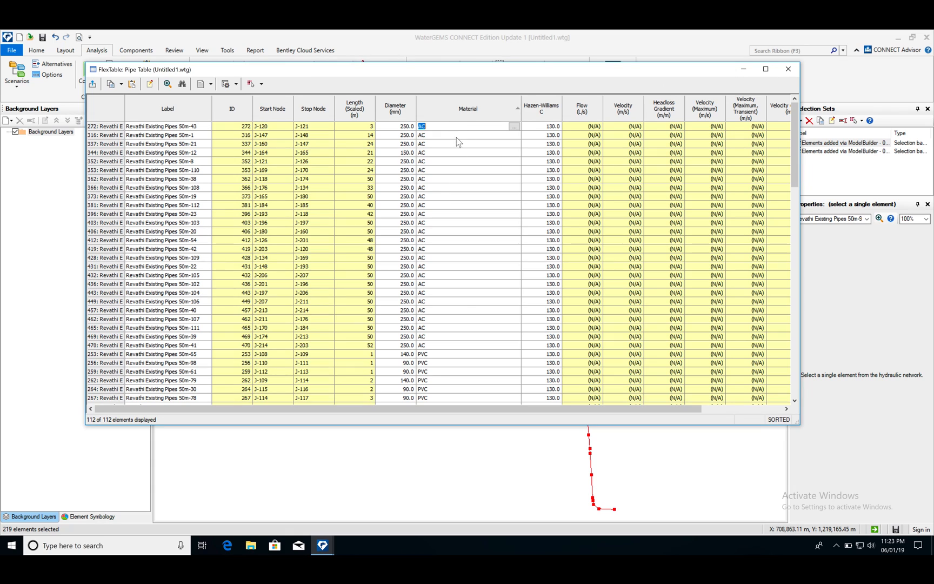
shift+click(457, 337)
right_click(461, 317)
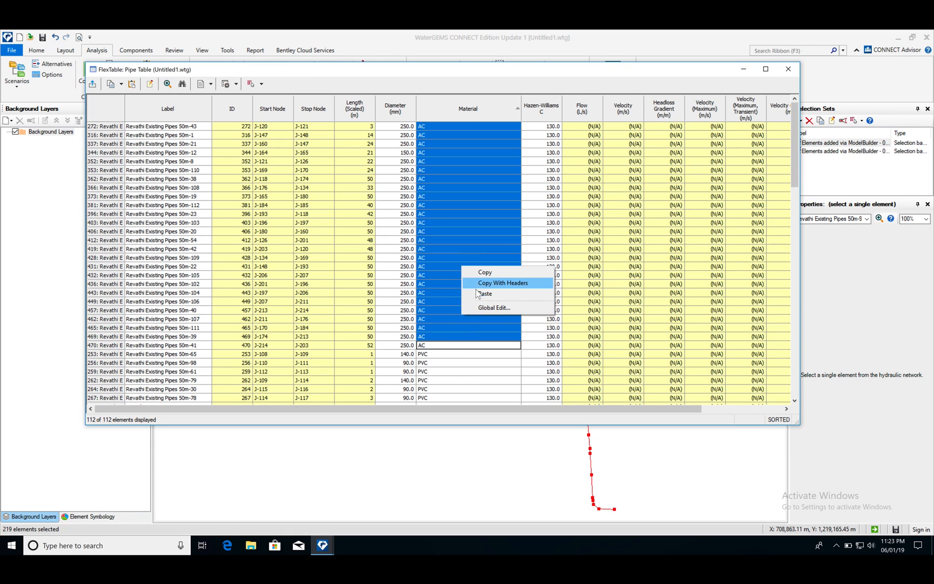
click(484, 308)
text(HDPE)
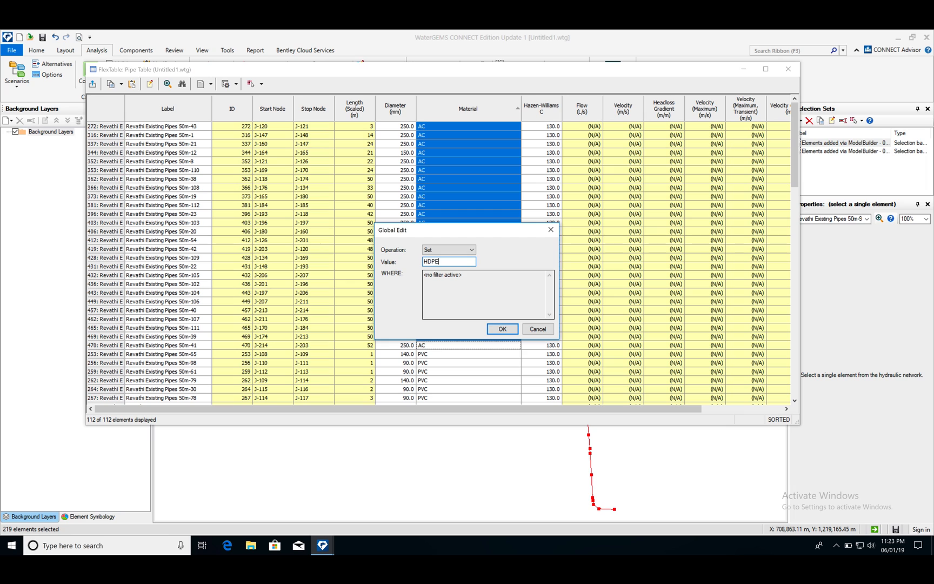
key(Return)
Set the material of all PVC pipes to HDPE with a global edit and check the Material column
click(453, 354)
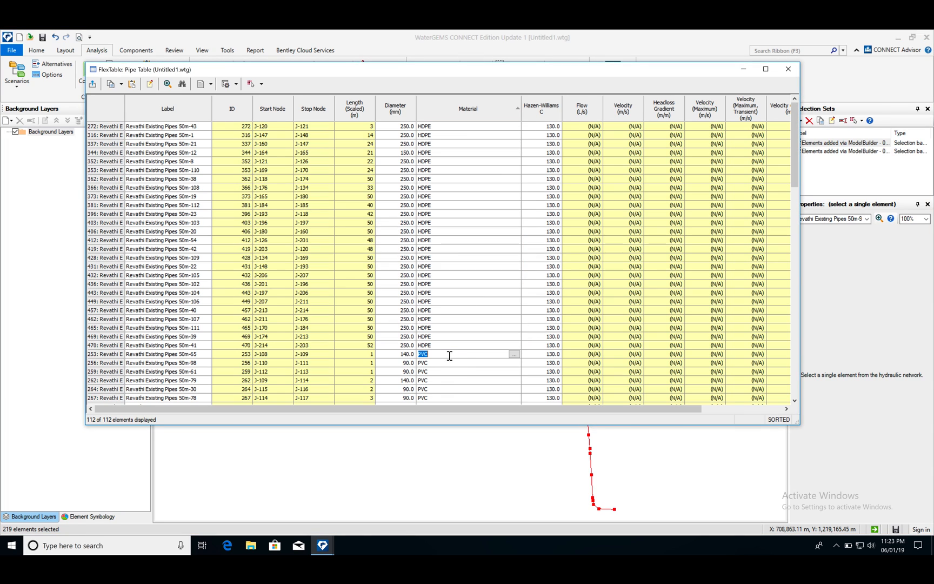
drag(796, 169, 805, 428)
drag(794, 141, 778, 380)
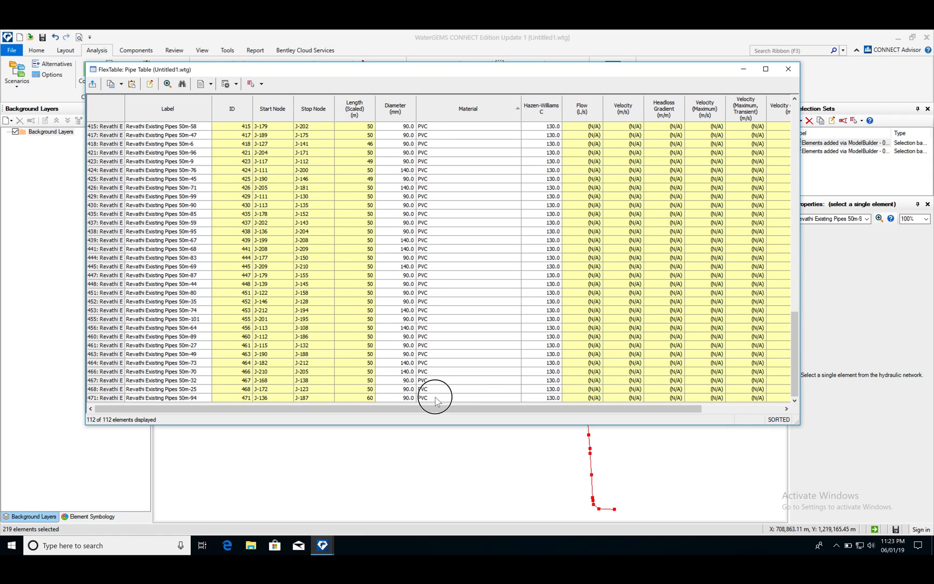
shift+click(436, 398)
right_click(459, 319)
click(478, 361)
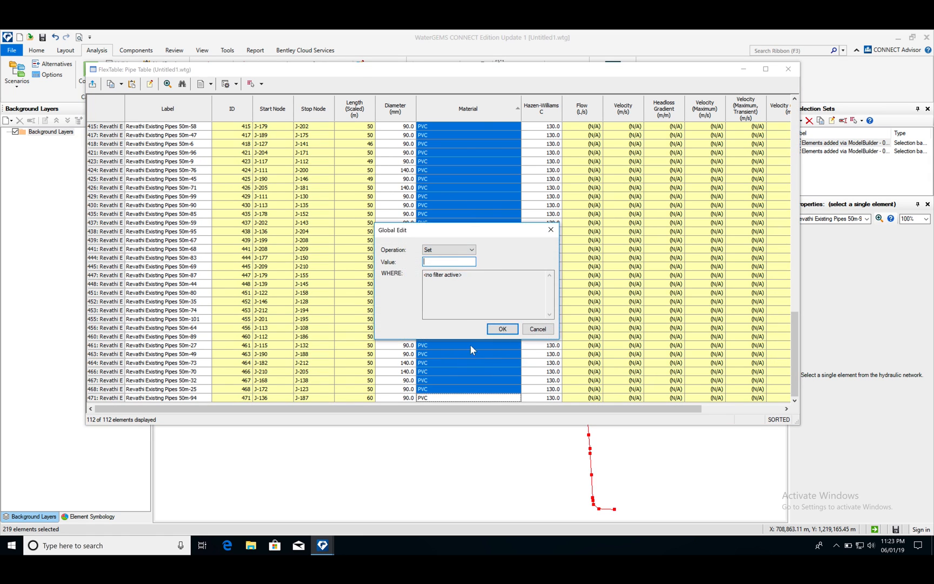
text(HDPE)
key(Return)
drag(795, 346, 791, 114)
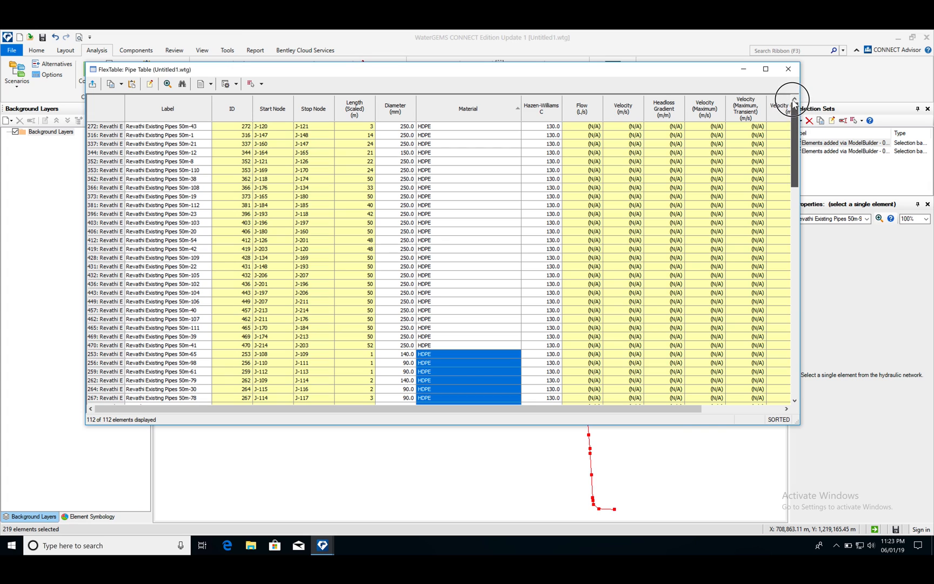
drag(793, 153, 790, 402)
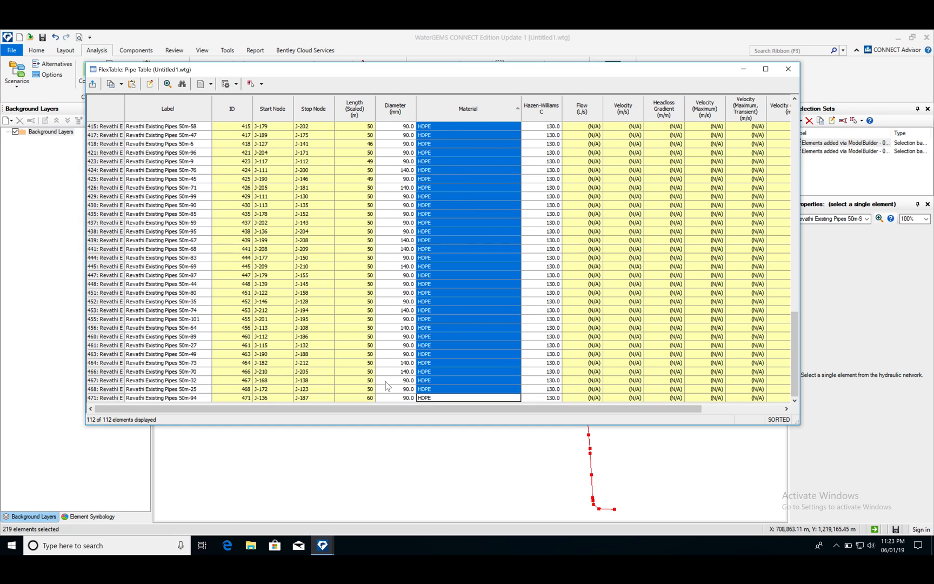
click(489, 316)
click(461, 161)
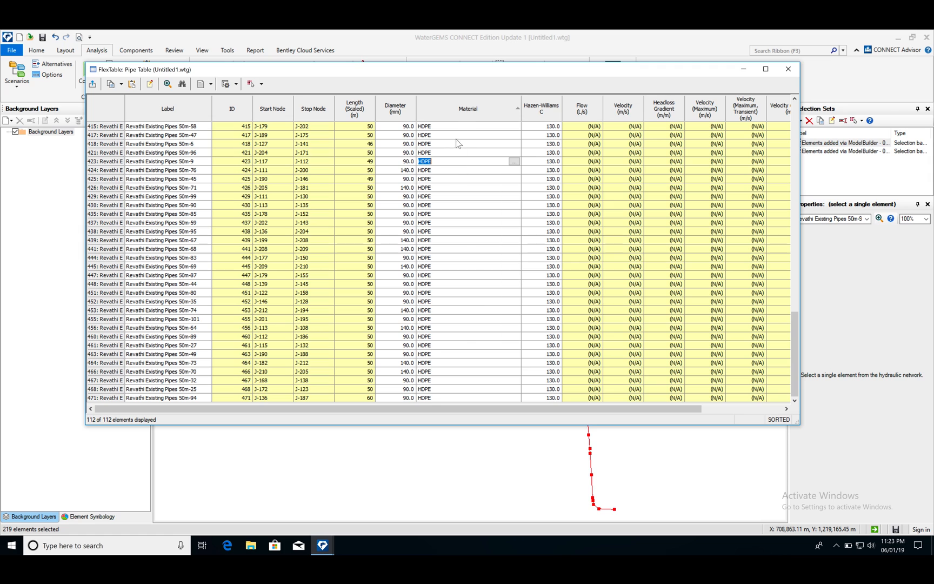
Set Pipe_Field_1 to Replaced for all pipes in the table with a global edit
click(523, 409)
drag(524, 409, 632, 410)
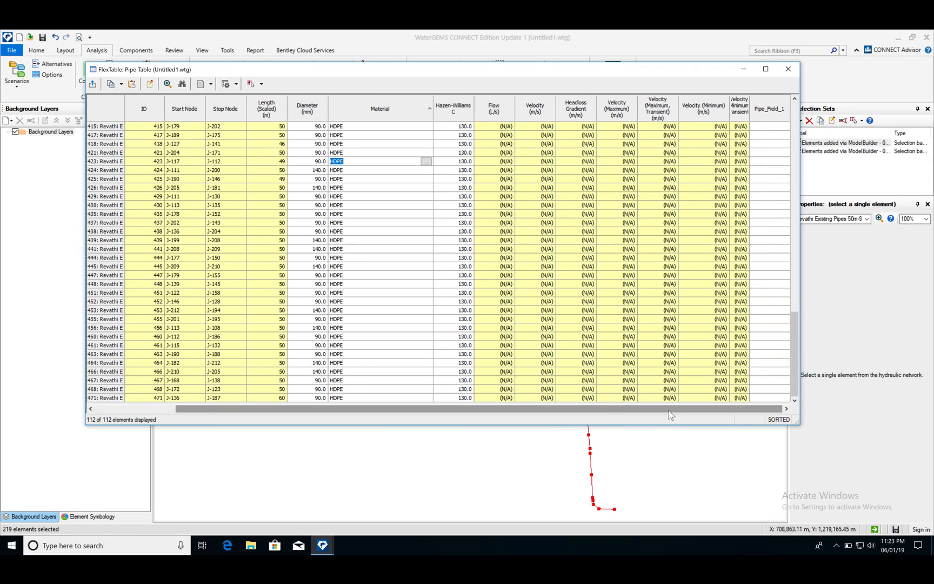
right_click(766, 114)
click(784, 120)
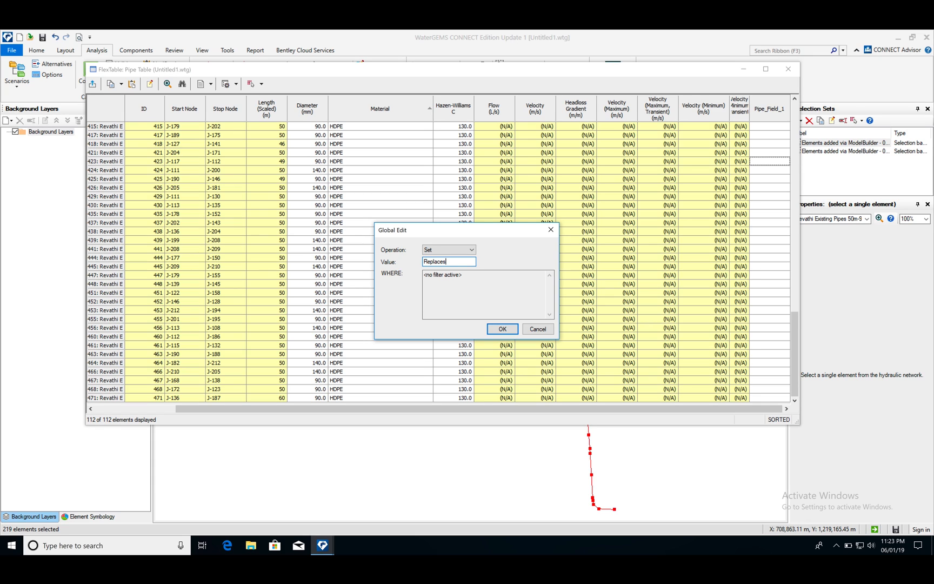
key(Return)
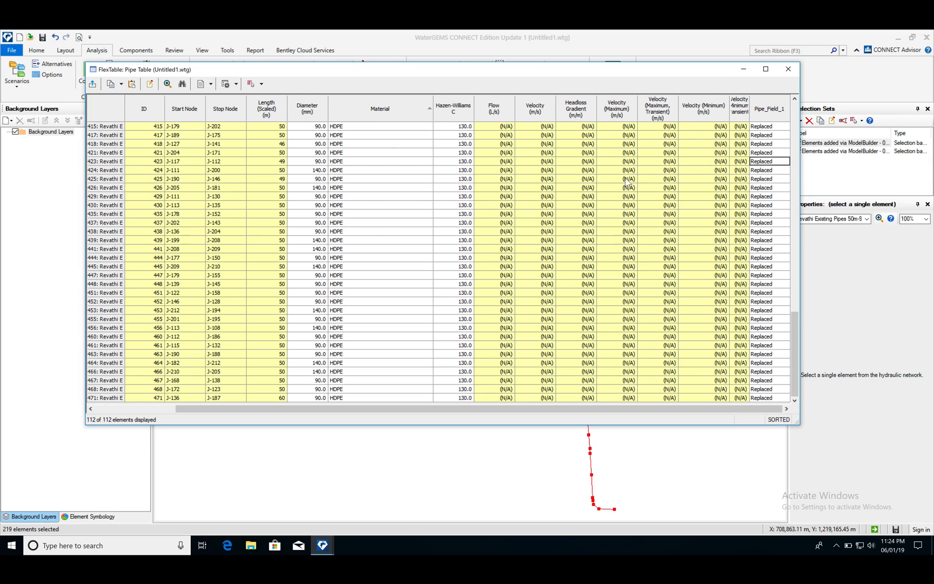
Set the diameter of the pipe between J-164 and J-165 to 150 mm, close the Pipe Table and clear the selection
drag(792, 349, 779, 129)
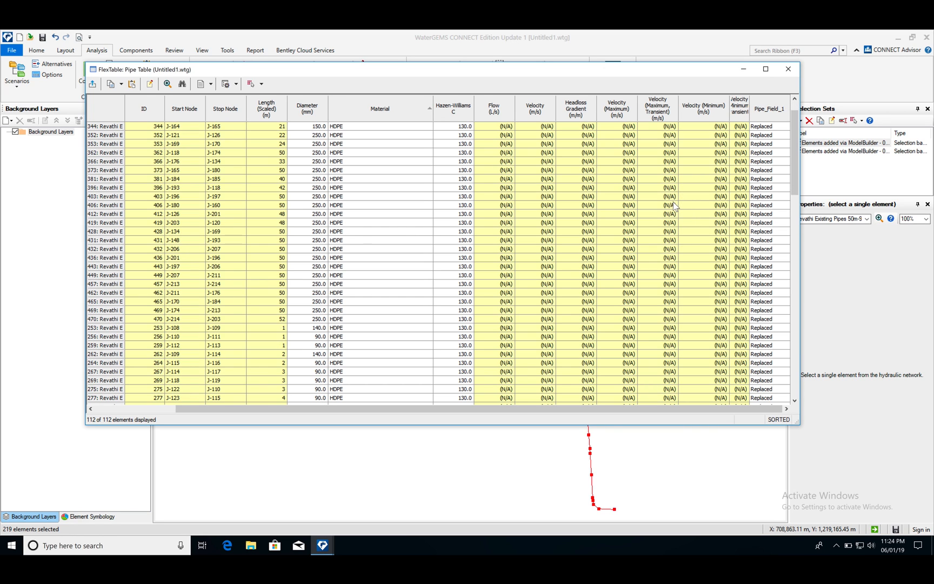
click(788, 68)
drag(480, 338, 387, 375)
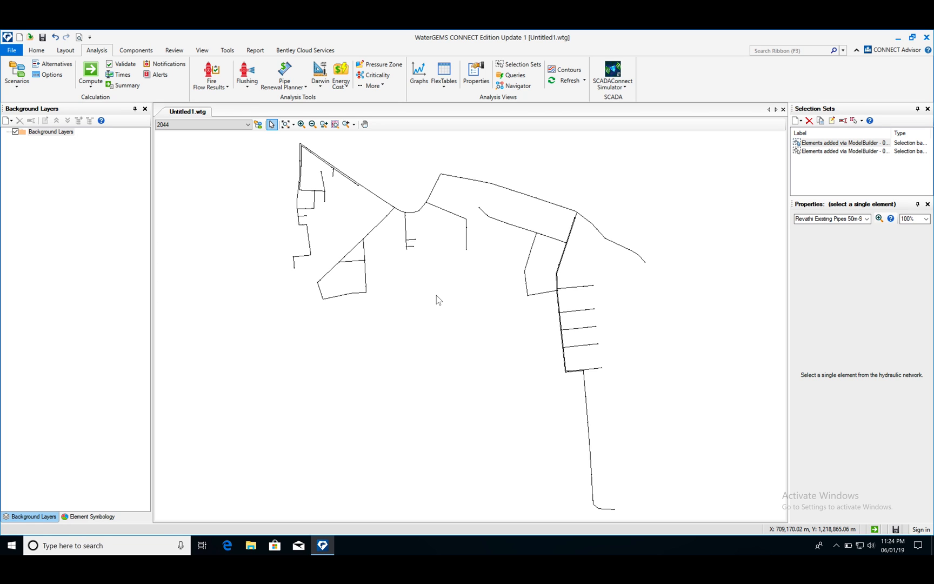
Inspect the diameter and material of individual pipes under the 2044 scenario, then clear the selection
drag(459, 311, 377, 365)
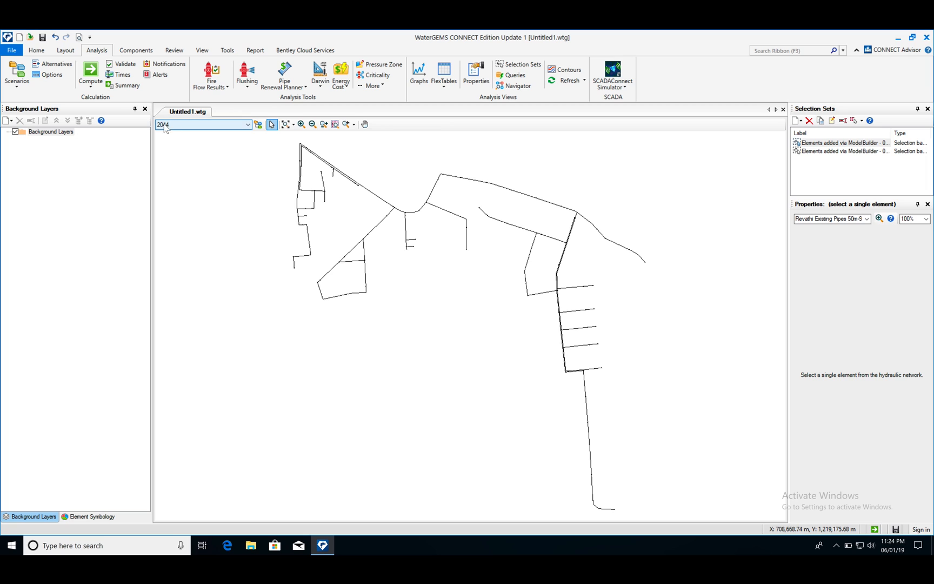
click(334, 296)
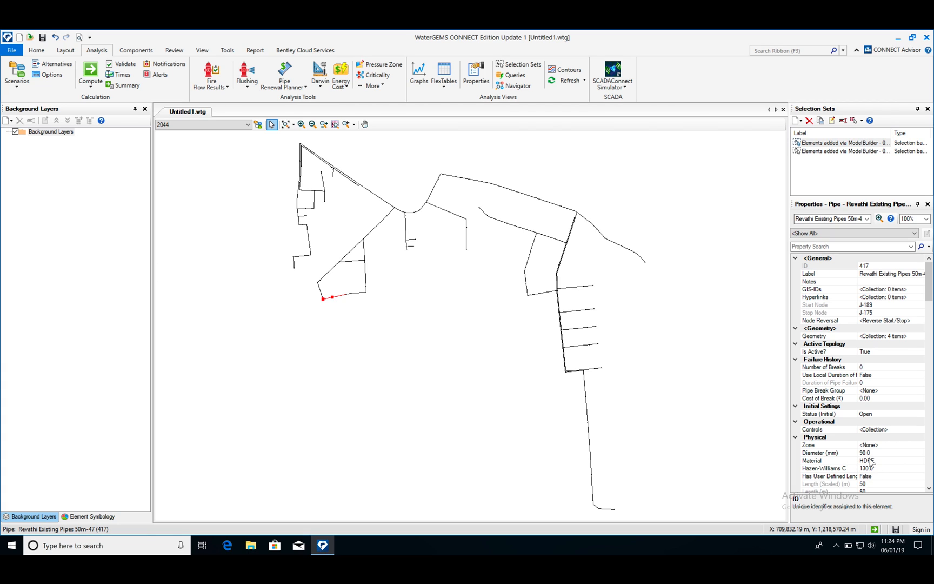
drag(565, 413, 439, 289)
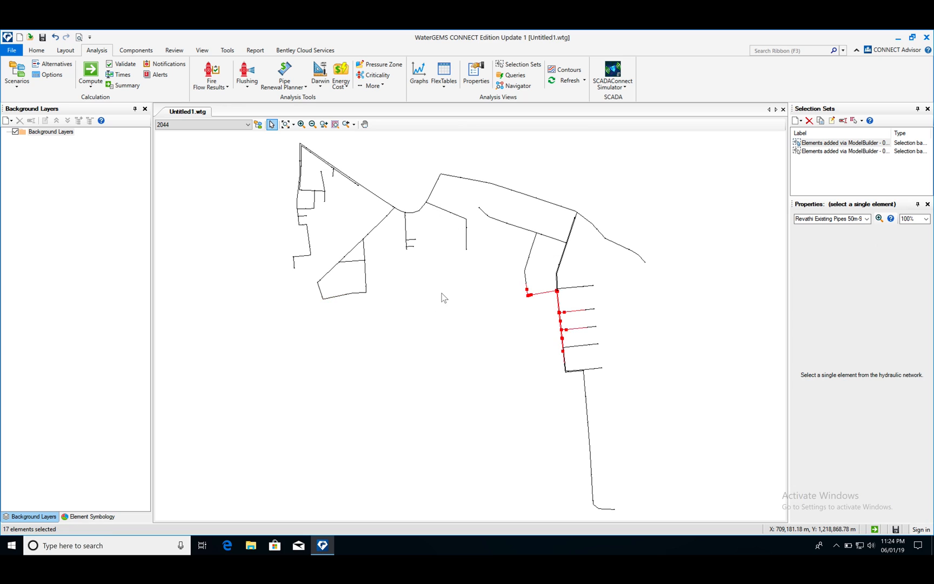
click(431, 194)
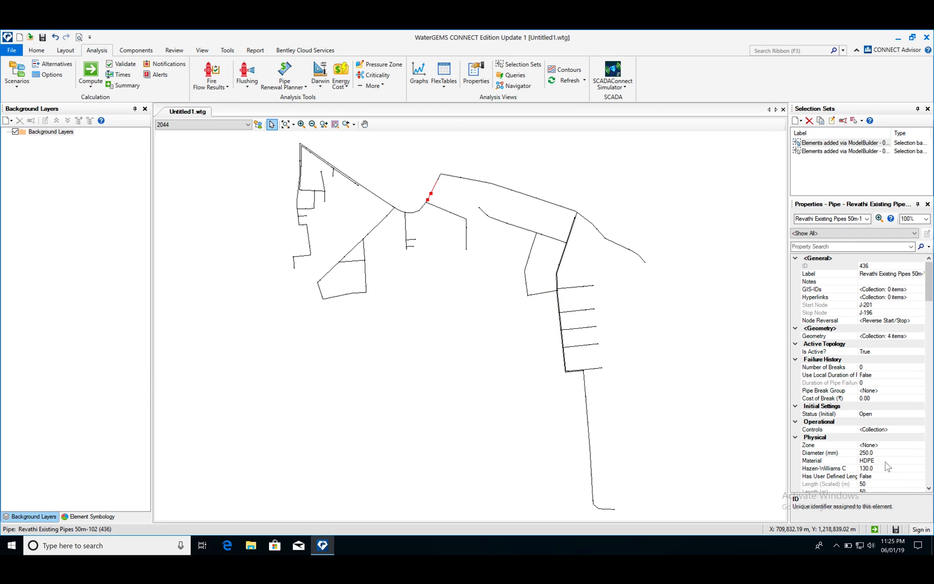
click(366, 366)
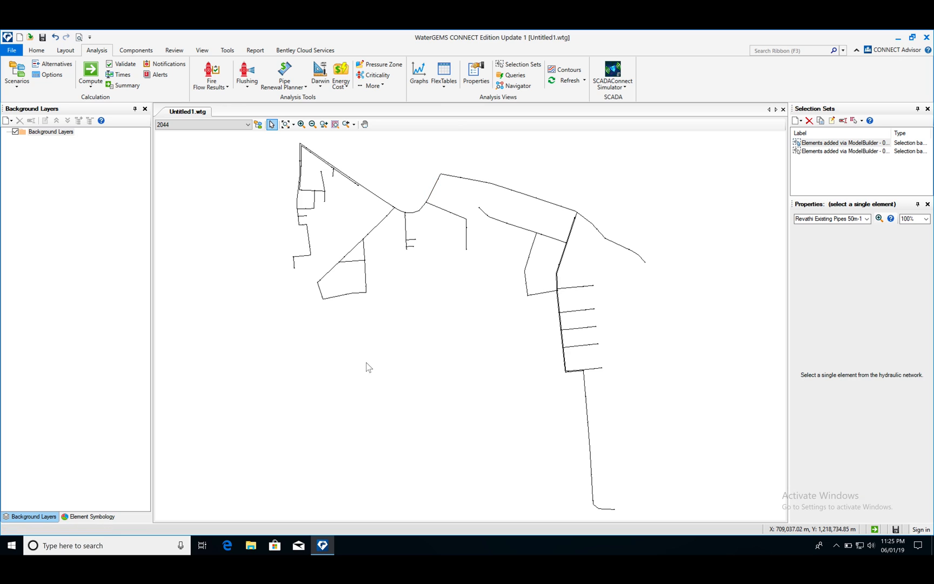
Make the Base scenario current and inspect the material of individual pipes, including the one between J-189 and J-175
click(21, 72)
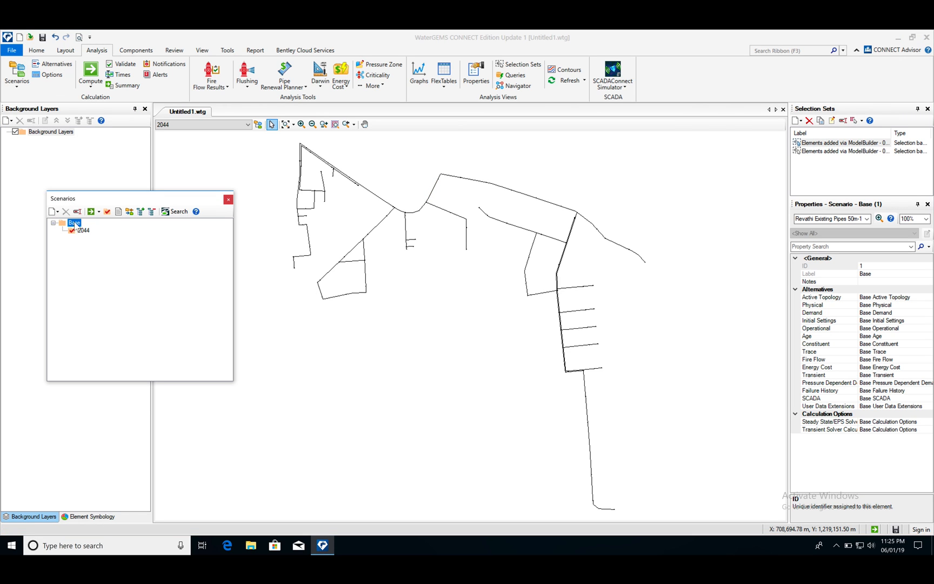
click(107, 211)
drag(416, 370, 357, 307)
click(333, 296)
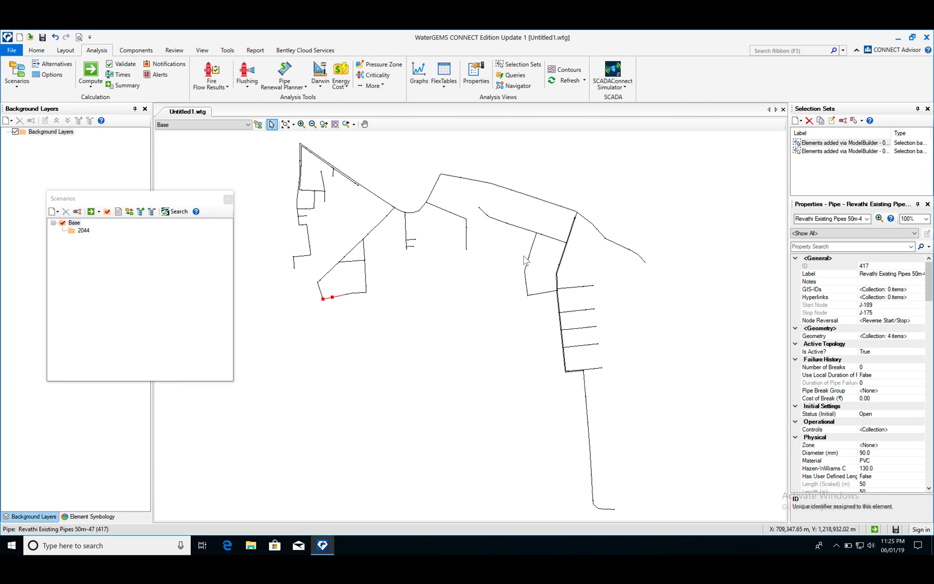
click(432, 193)
click(378, 223)
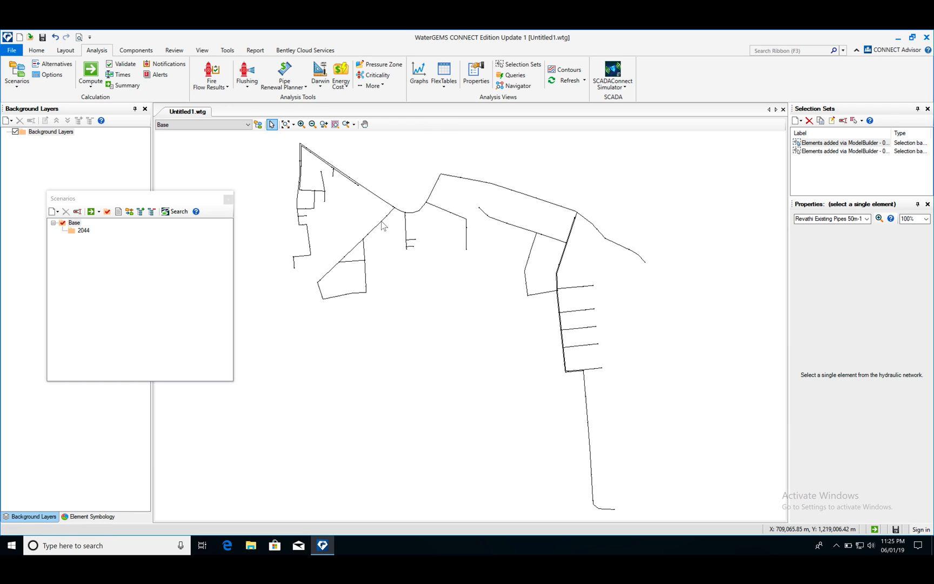
click(331, 326)
Make the 2044 scenario current and compare the material of the J-189 to J-175 and J-168 to J-138 pipes
click(78, 231)
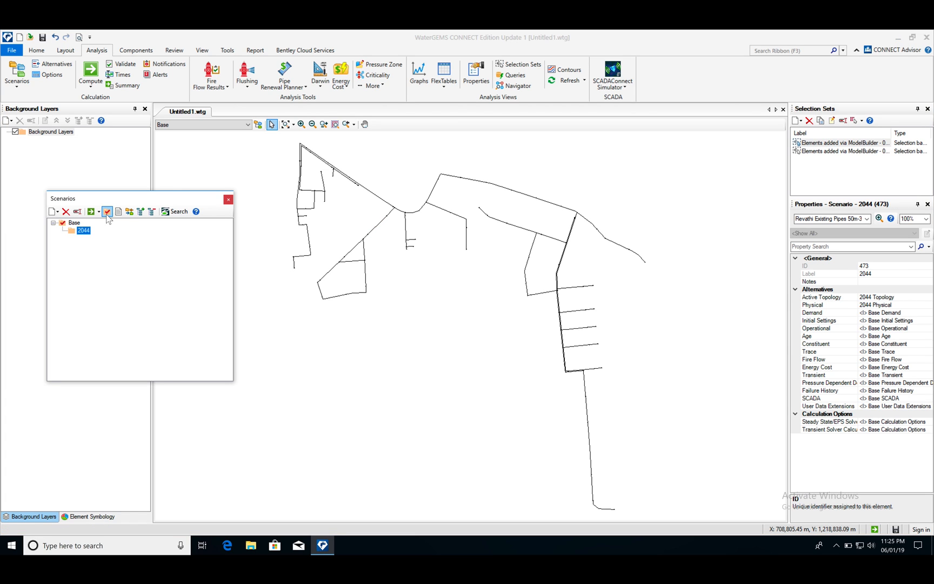
click(107, 211)
right_click(83, 233)
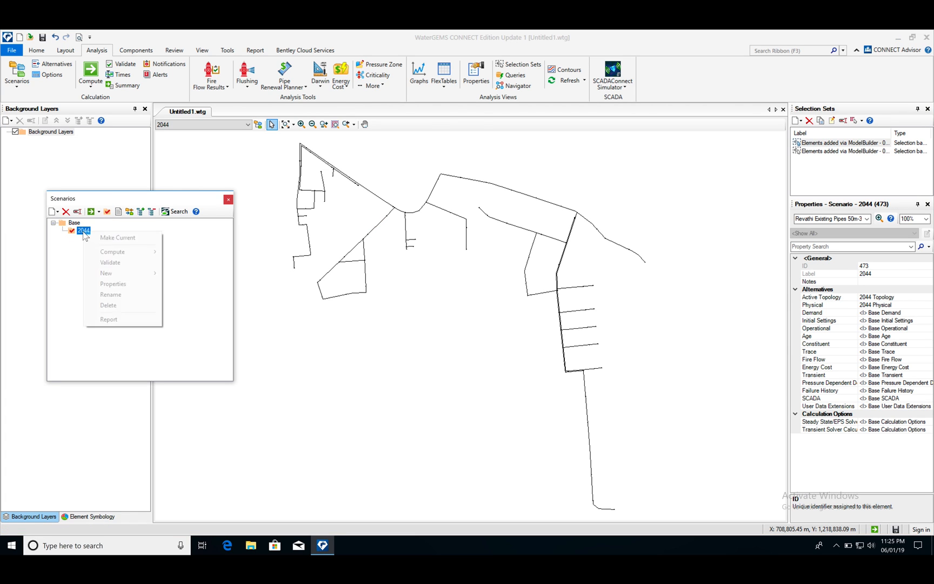
click(115, 236)
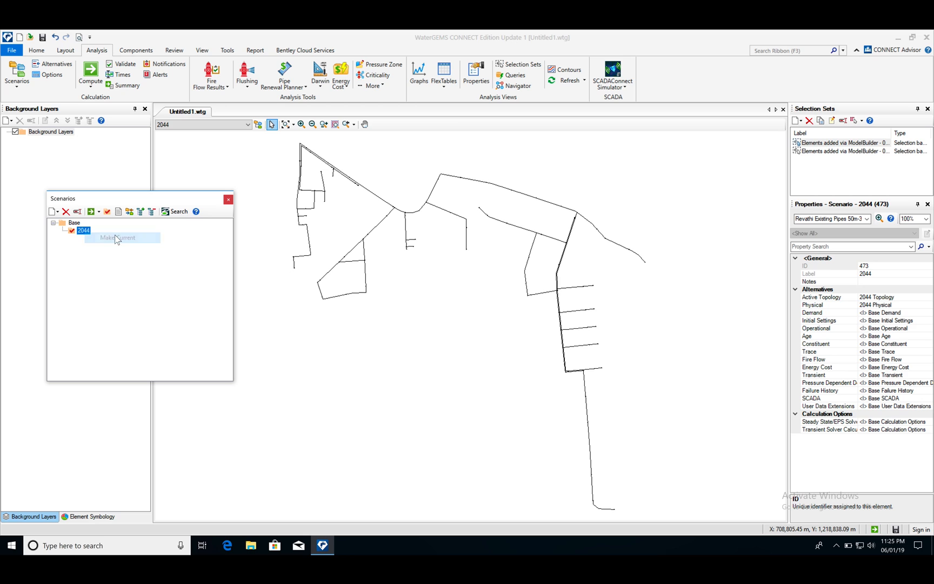
click(340, 296)
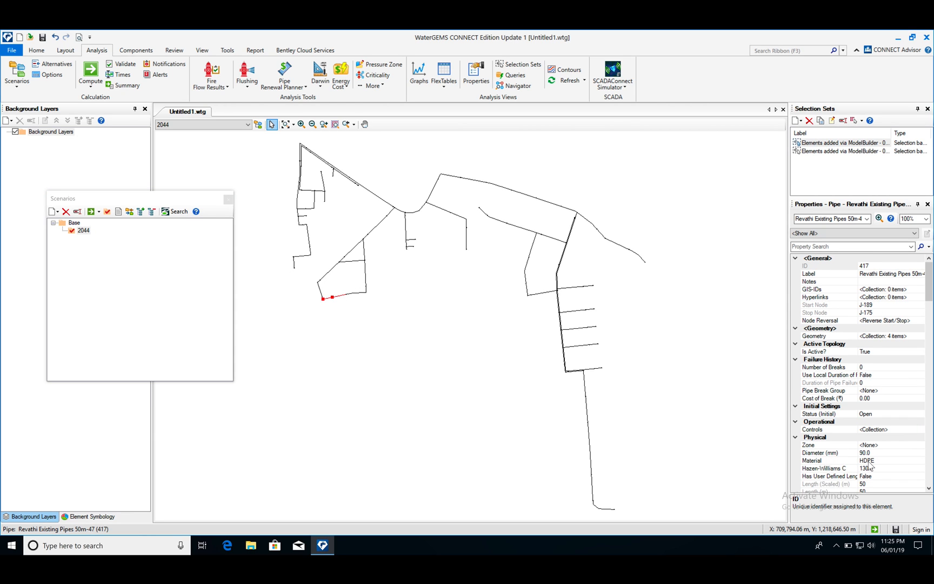
click(374, 222)
click(377, 224)
click(390, 302)
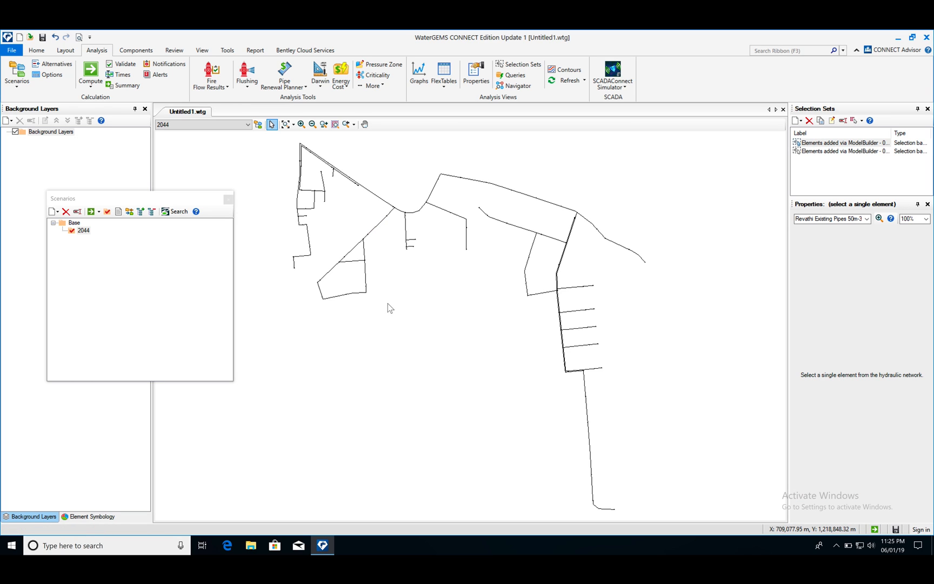
click(381, 228)
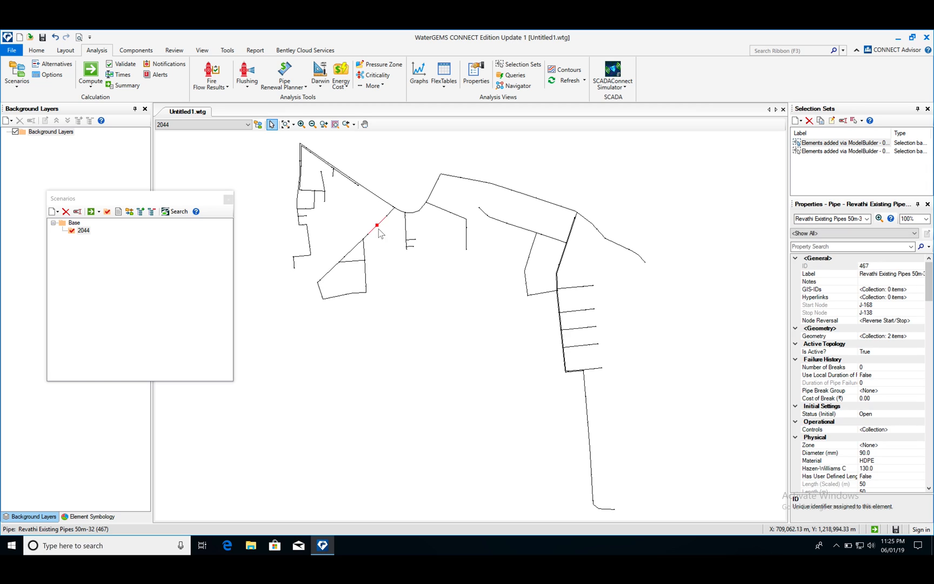
Switch back to the Base scenario, check the material of the pipe between J-168 and J-138, and clear the selection
click(75, 223)
right_click(76, 223)
click(111, 231)
click(381, 228)
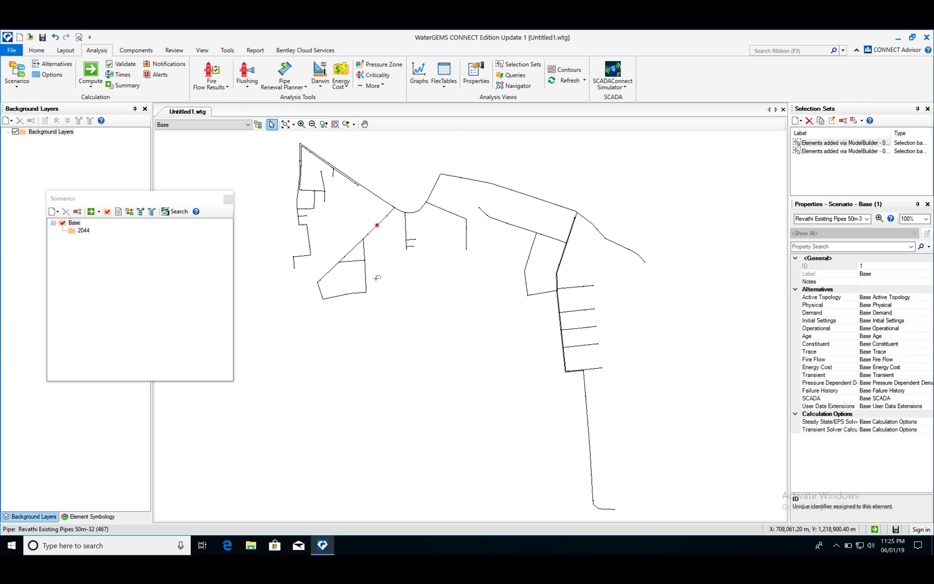
click(378, 226)
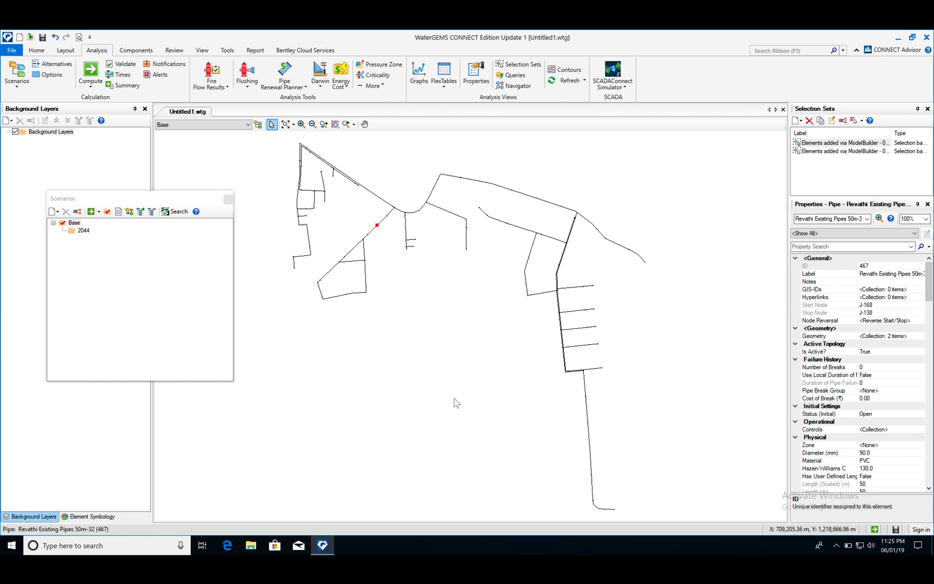
click(381, 419)
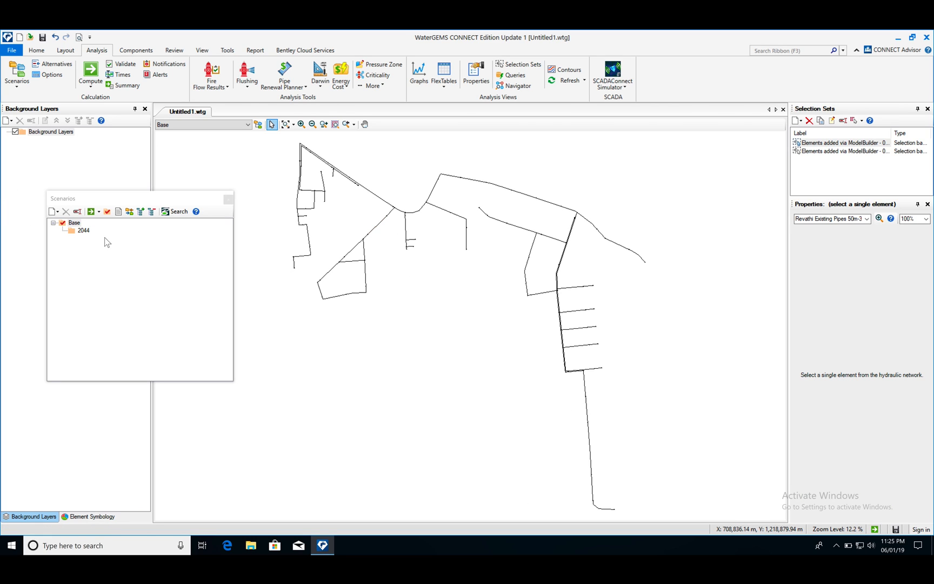
Make the 2044 scenario current, review its assigned alternatives and close the Scenarios manager
right_click(84, 231)
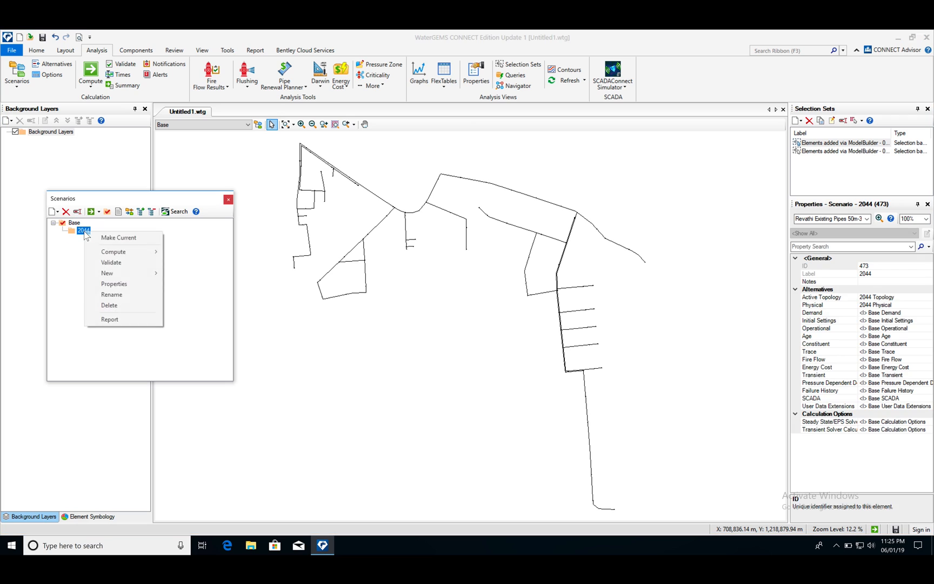
click(111, 238)
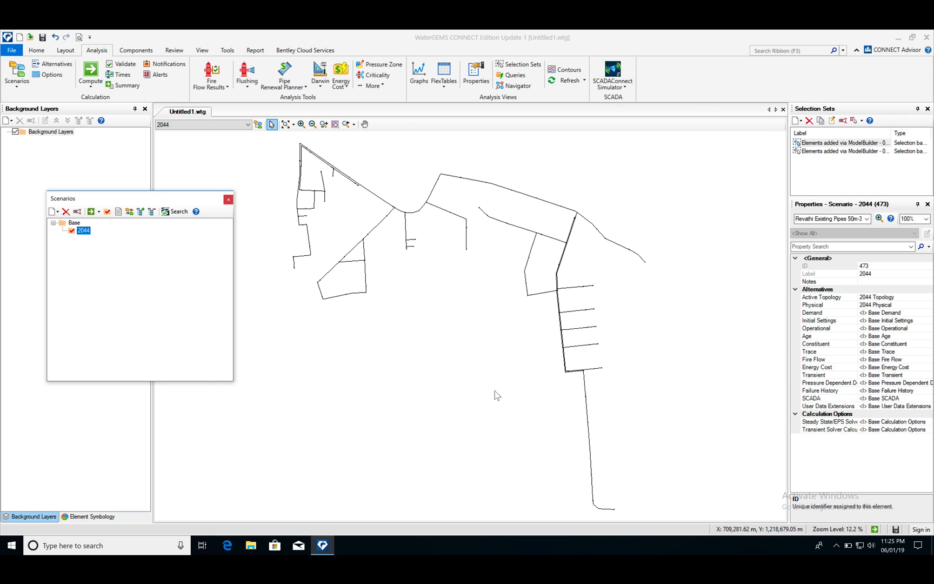
click(86, 231)
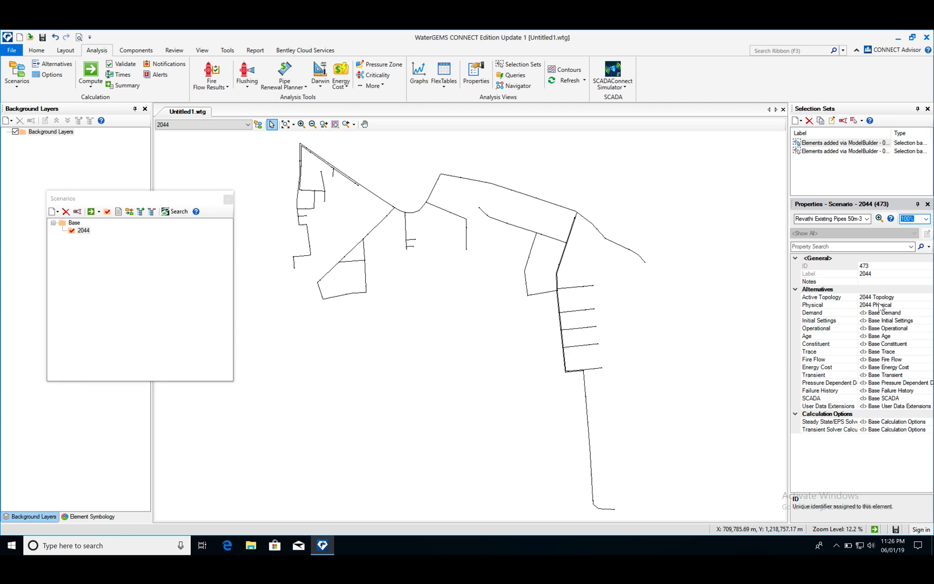
click(420, 307)
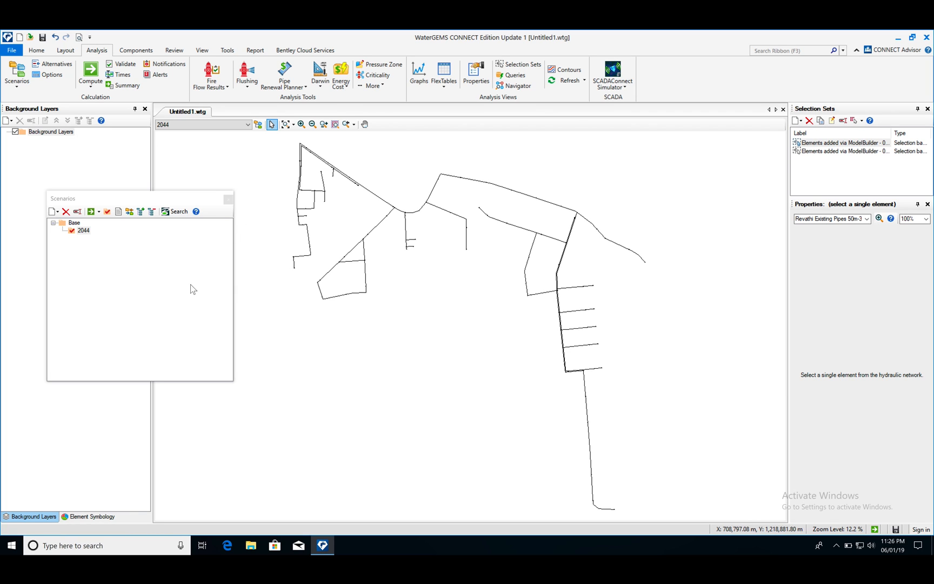
right_click(84, 230)
click(127, 236)
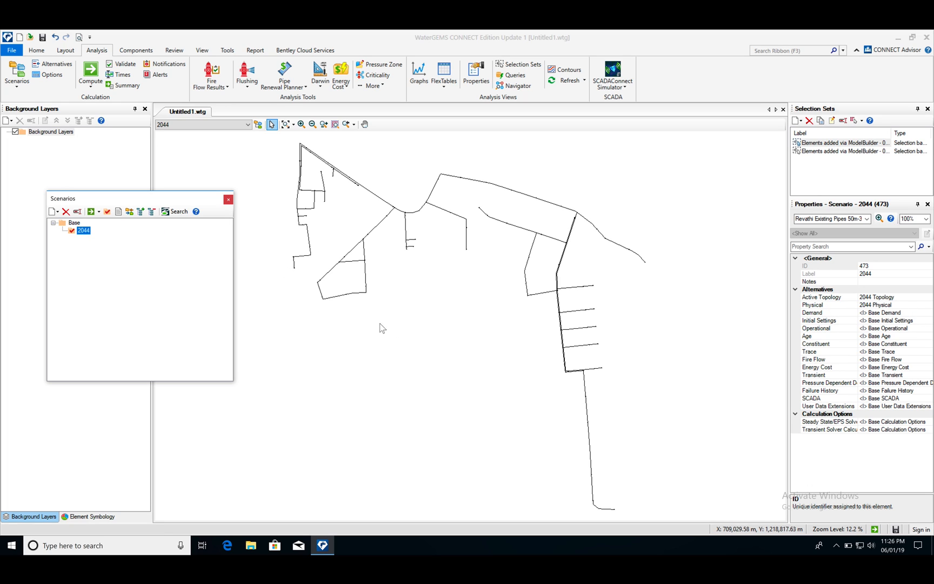
drag(496, 331, 410, 378)
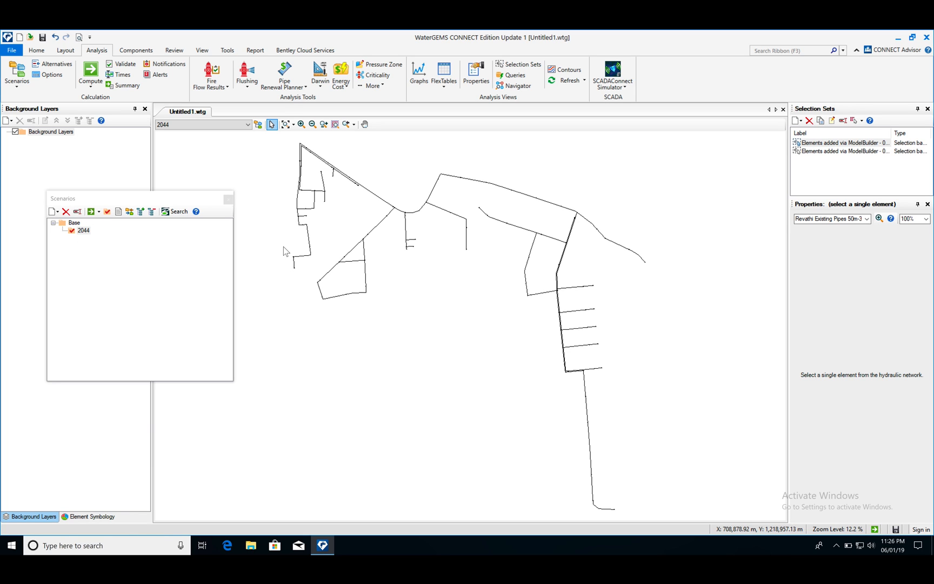
click(228, 199)
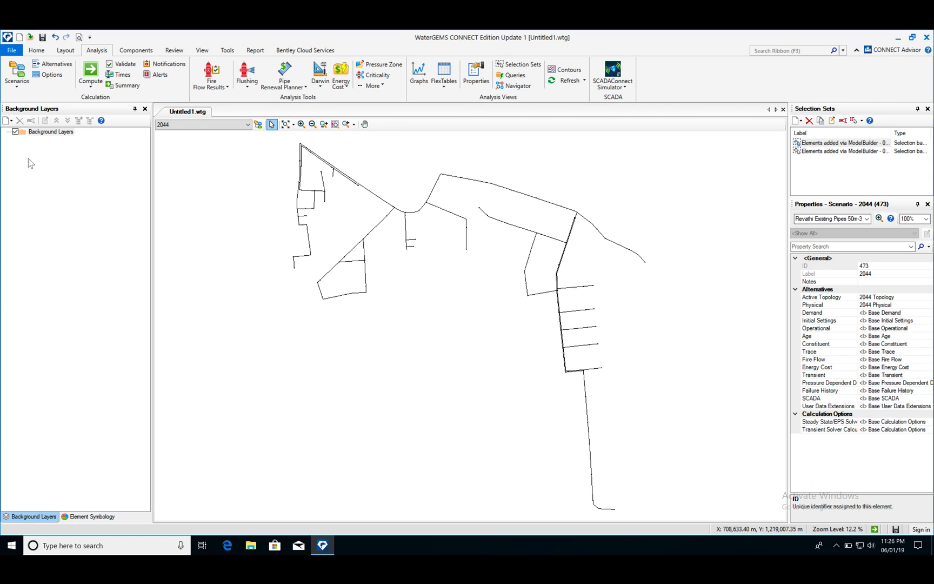
Check the data source of the existing Shape Files connection in ModelBuilder, then delete that connection
click(224, 50)
click(54, 73)
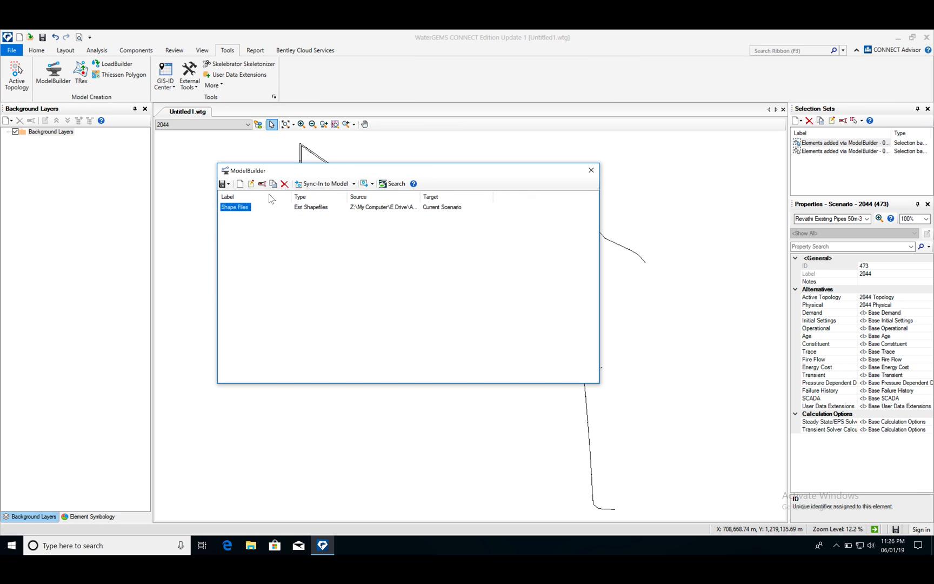
double_click(246, 208)
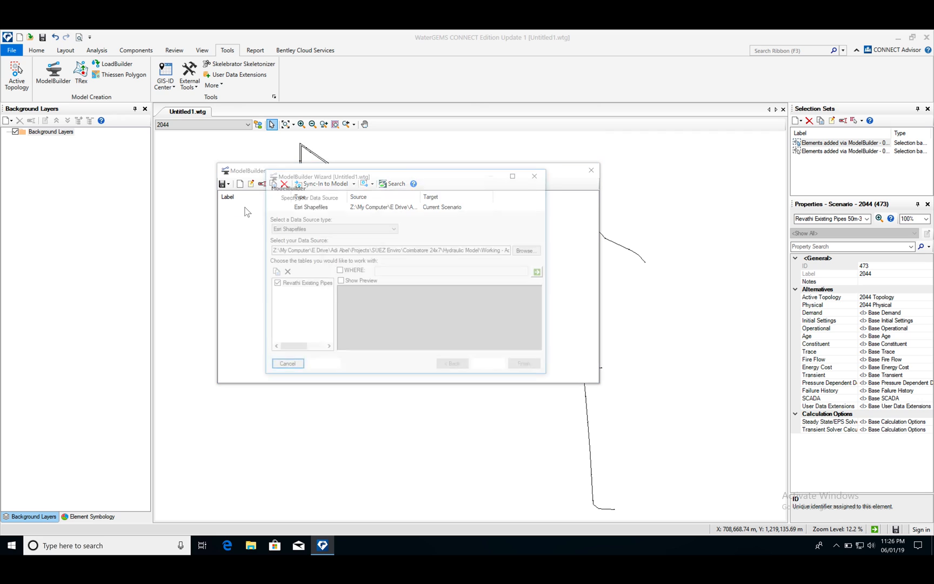
click(286, 368)
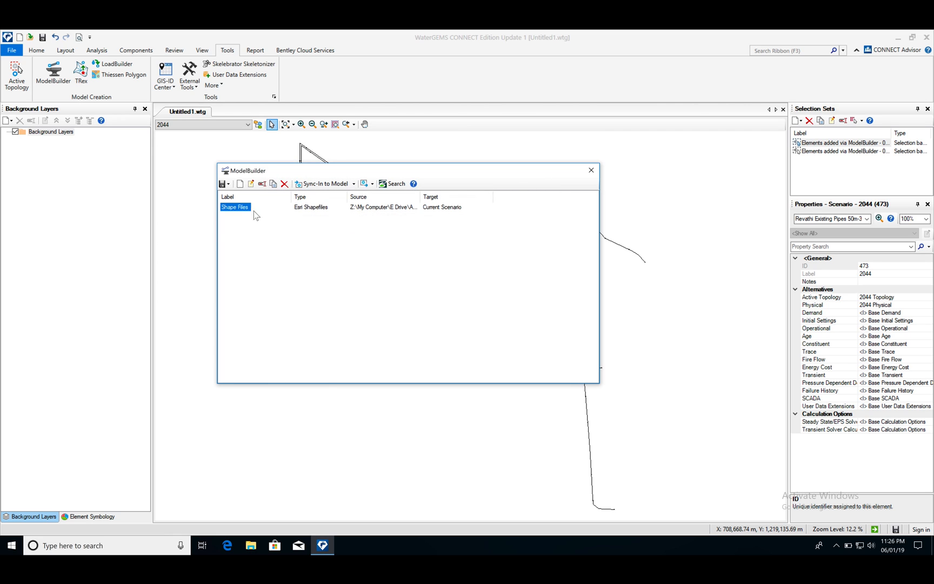
click(284, 183)
click(446, 323)
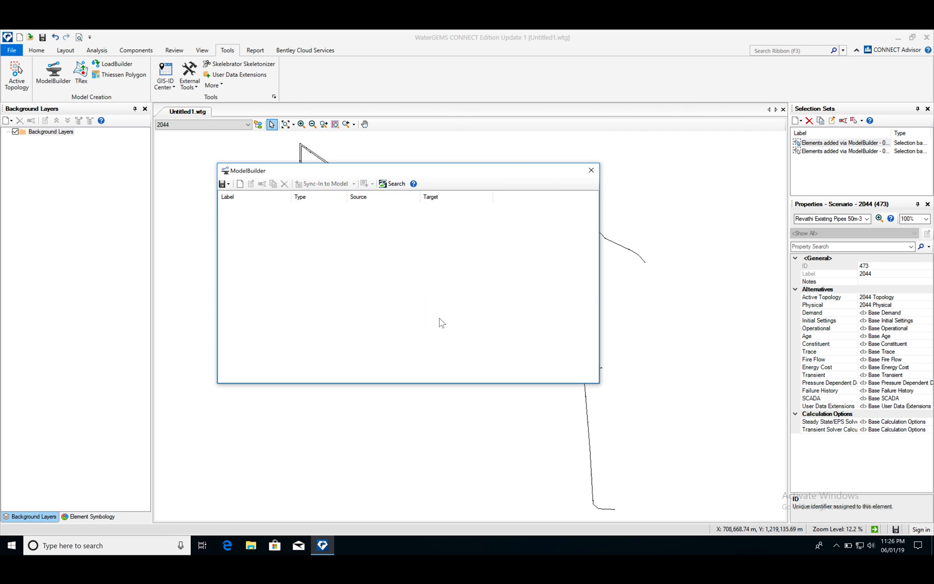
Create a ModelBuilder connection of type Esri Shapefiles using Revathi New Pipes 50m.shp as its source and preview the table
click(239, 184)
click(331, 230)
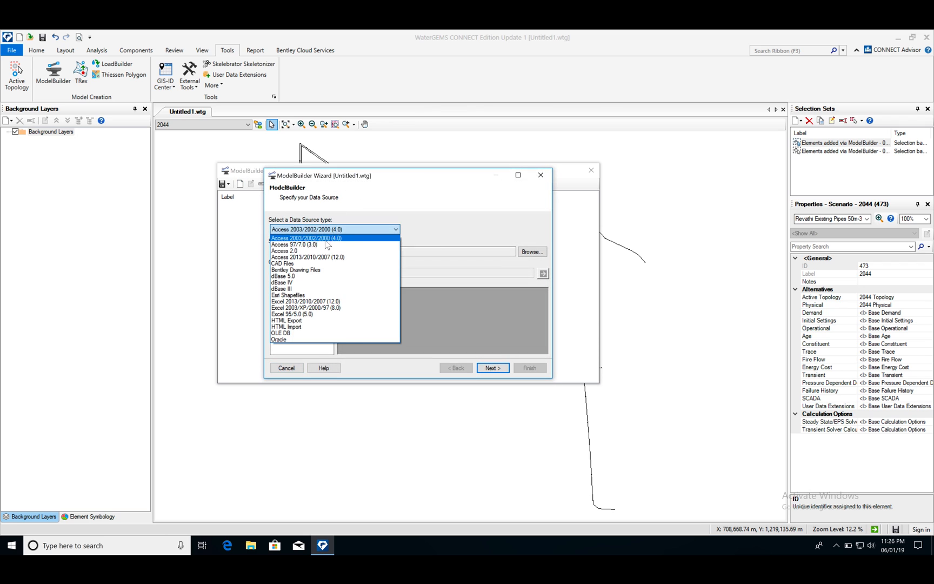
click(313, 295)
click(533, 252)
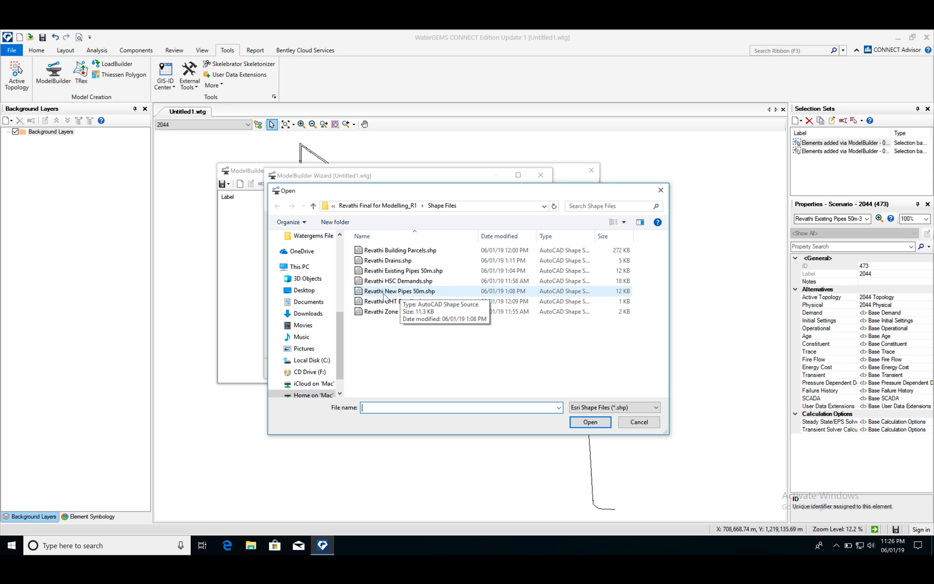
click(388, 295)
click(589, 422)
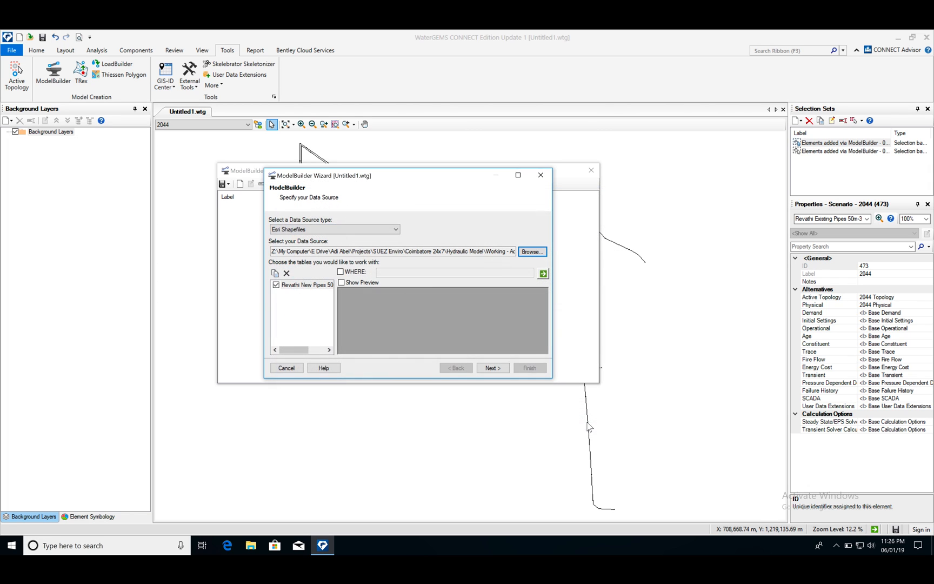
click(360, 283)
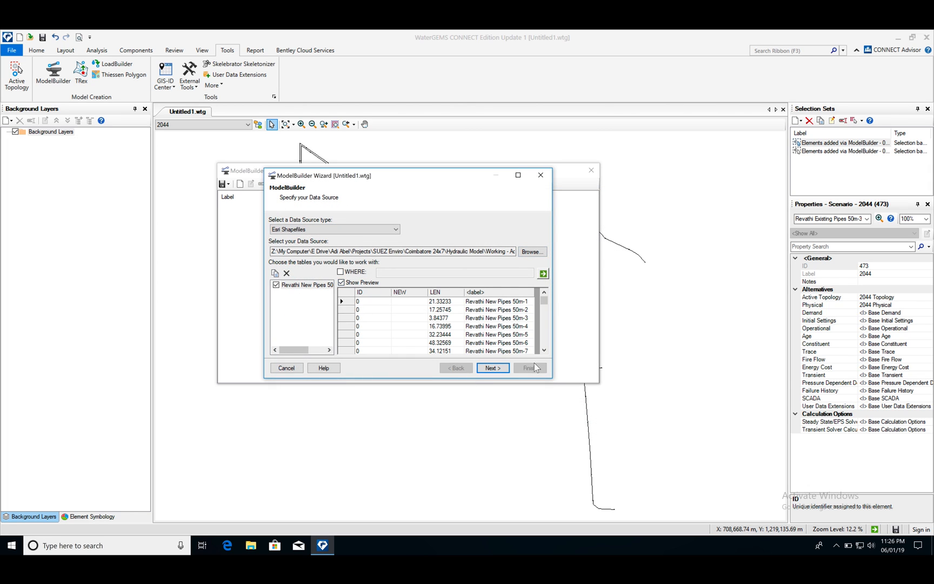
click(492, 368)
Set the source coordinate unit to m and establish pipe connectivity using spatial data with a 1 m tolerance
click(285, 230)
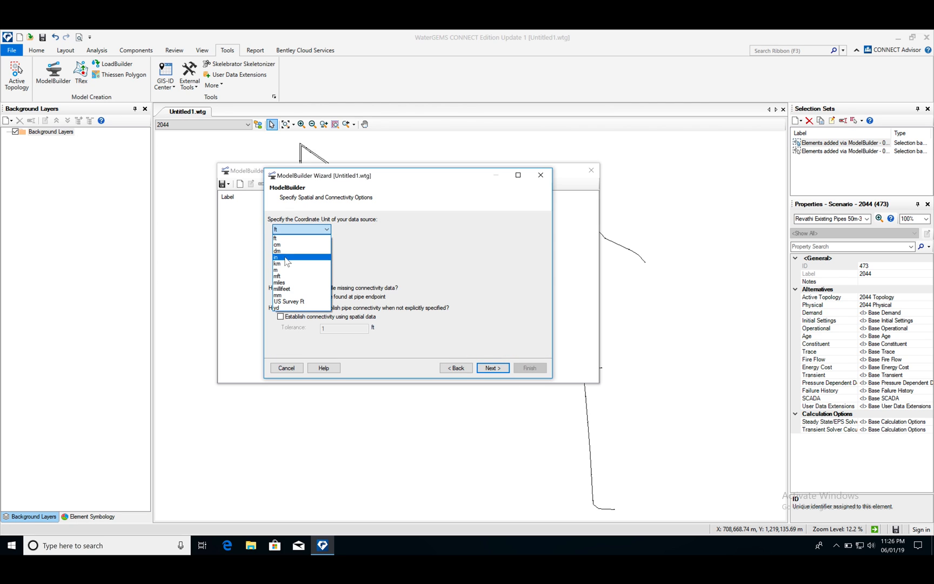
click(277, 269)
click(281, 316)
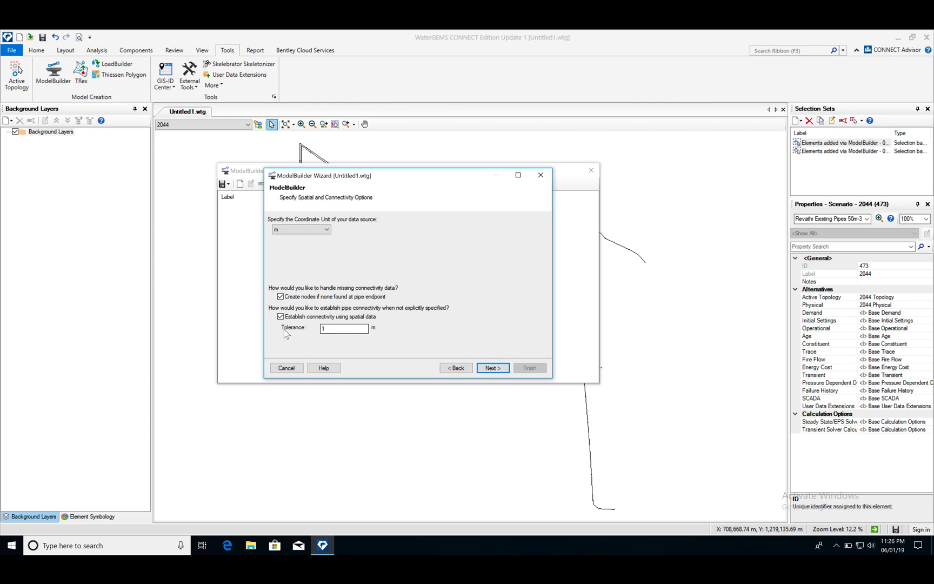
click(500, 368)
click(500, 369)
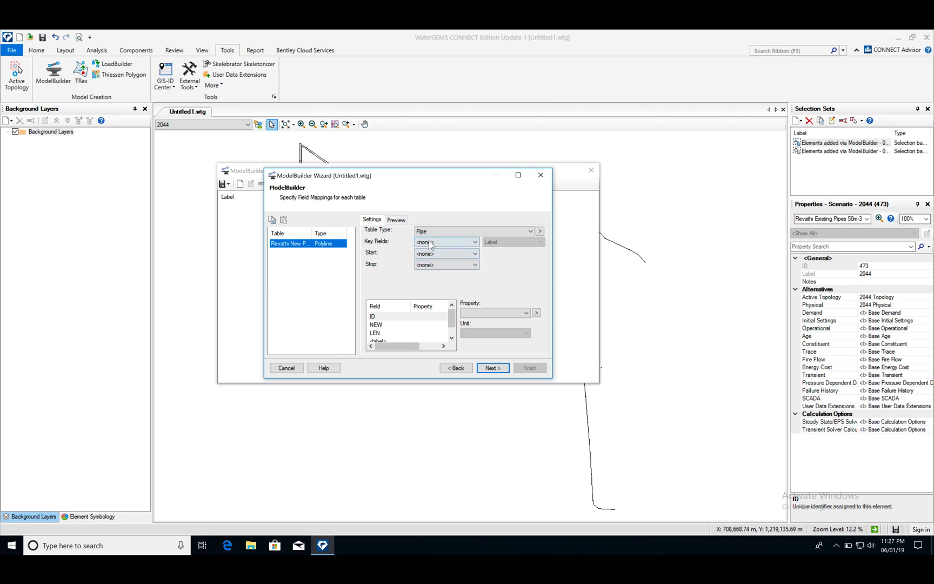
Map the new pipes table to Pipe elements with <label> as the key field and accept the field mappings
click(431, 244)
click(426, 282)
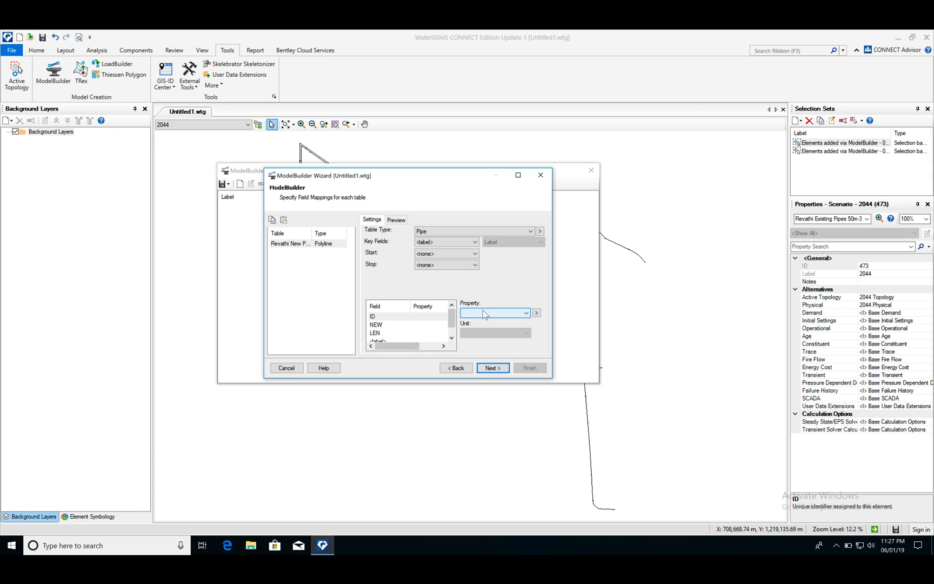
click(483, 370)
click(485, 370)
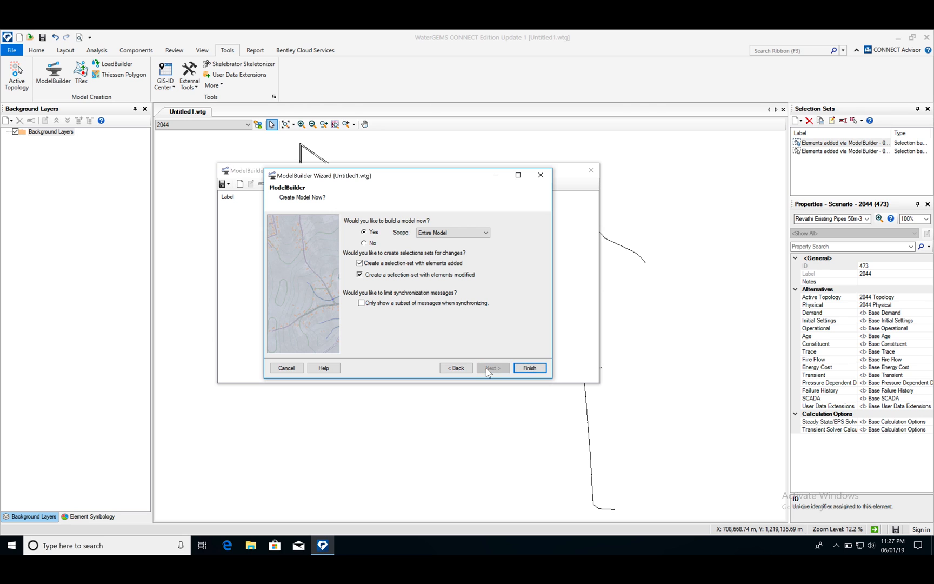
Build the entire model from the new pipes shapefile with selection sets for added and modified elements, and close ModelBuilder
click(529, 368)
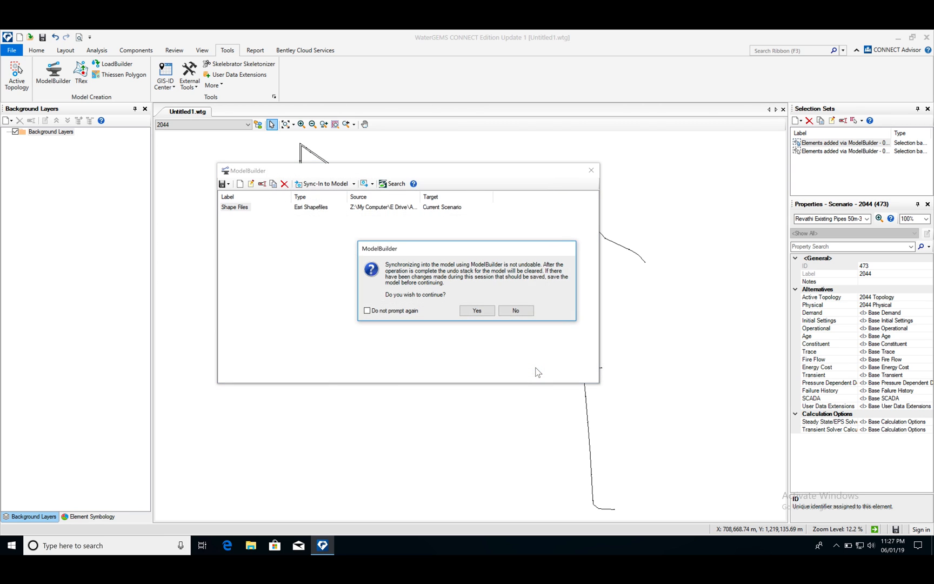
click(477, 313)
click(602, 180)
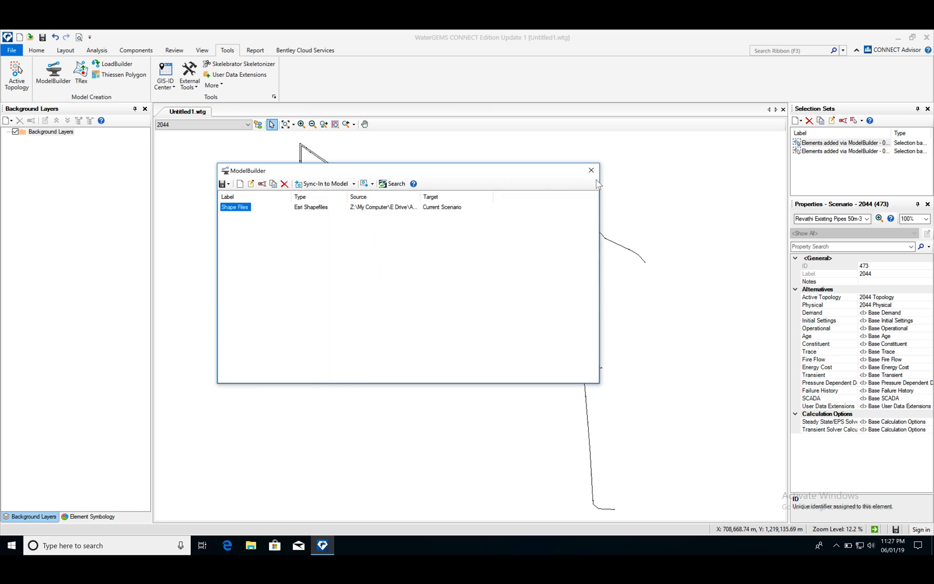
click(591, 169)
click(497, 321)
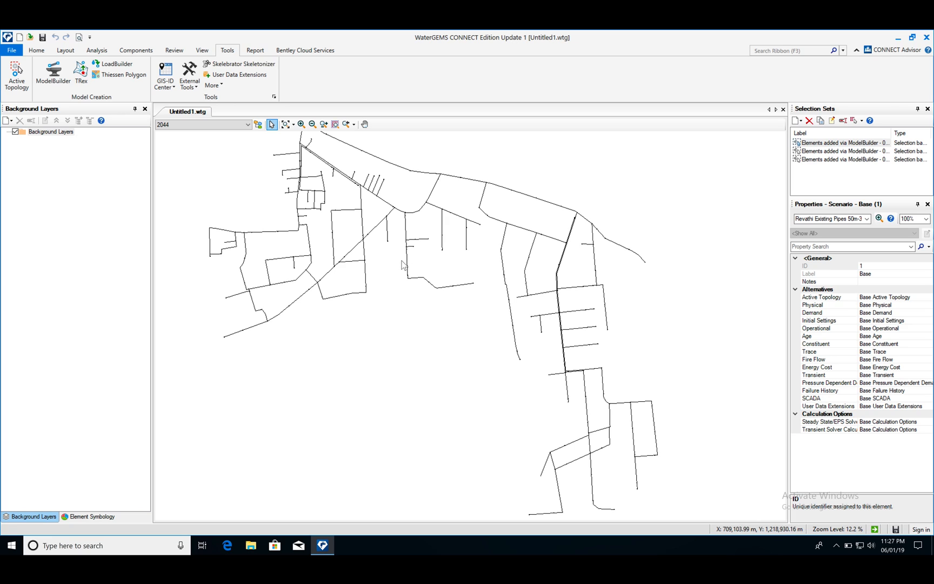
Fit the whole network in the drawing and inspect the properties of a newly imported pipe at its northwest end
click(286, 124)
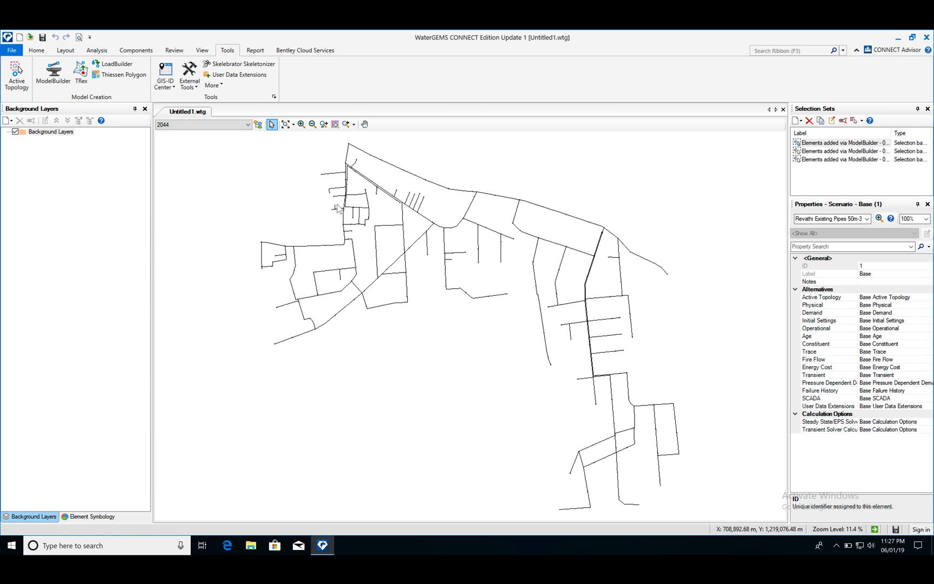
click(335, 174)
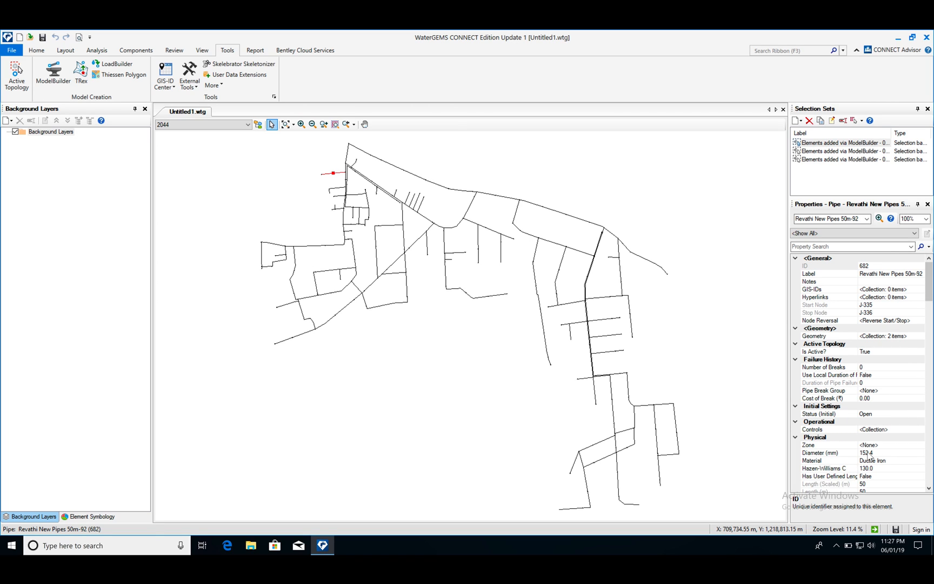
click(492, 463)
drag(440, 341, 358, 384)
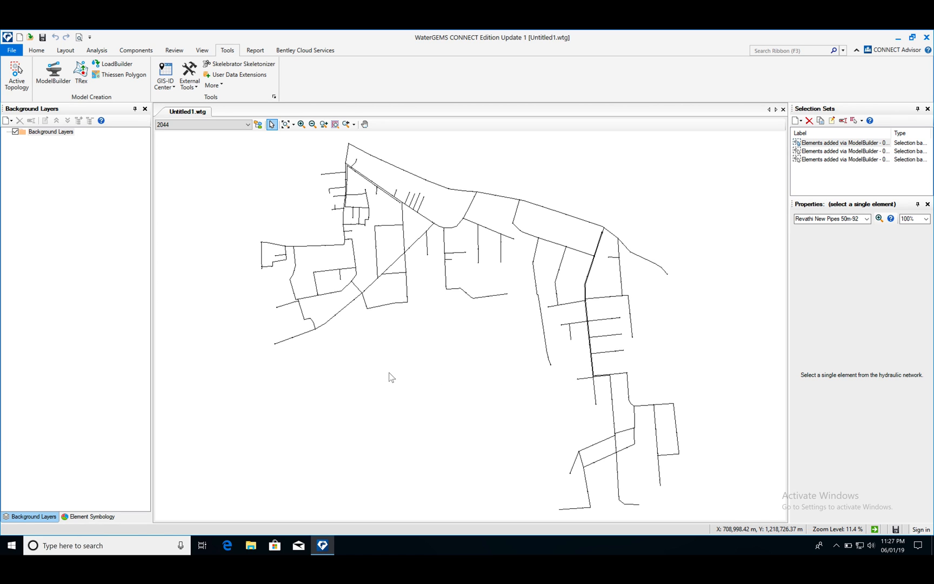
Select the entire network and open the selected pipes for group editing in the pipe FlexTable
drag(753, 515, 215, 131)
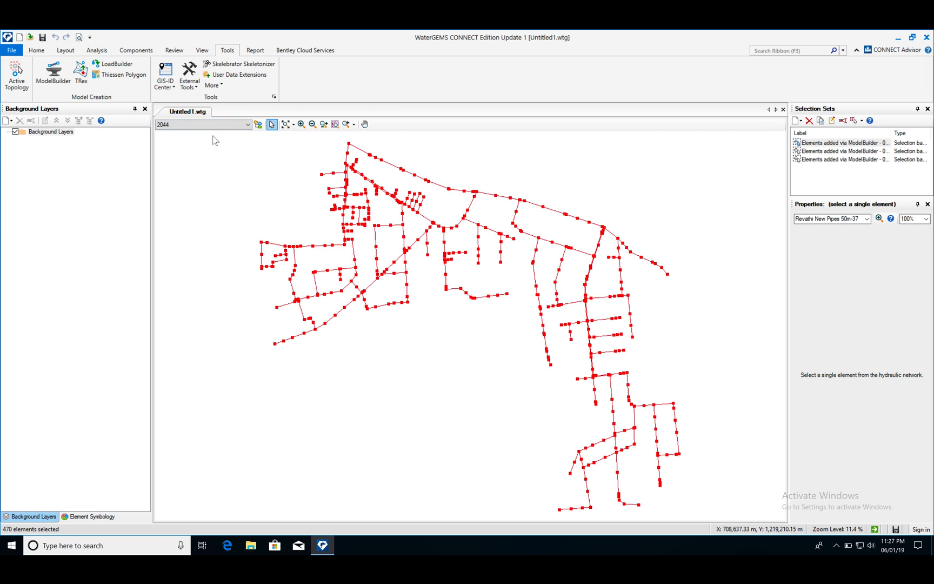
right_click(273, 179)
click(335, 258)
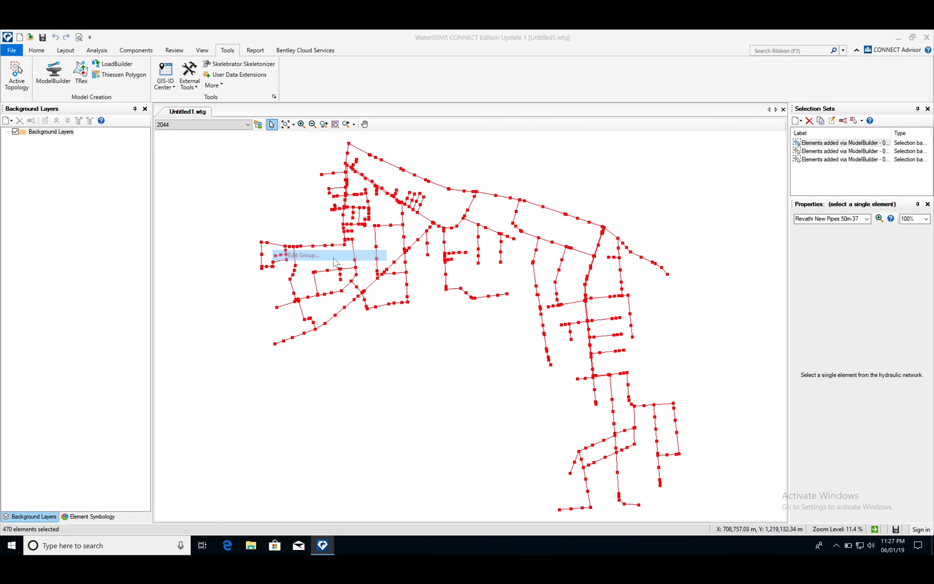
double_click(400, 247)
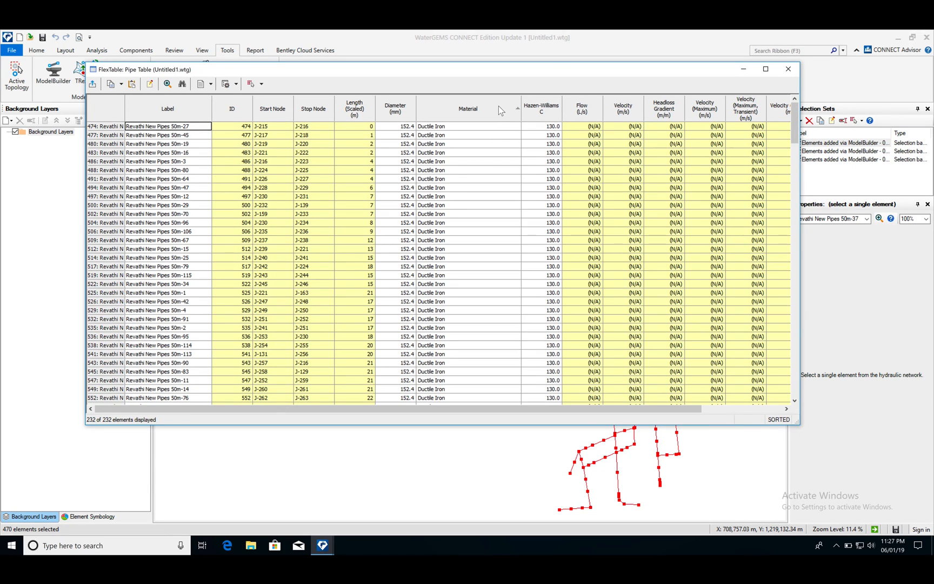
Examine the Material and Pipe_Field_1 columns of the pipe table to tell the new pipes from the replaced ones
click(444, 127)
scroll(443, 128, down, 3)
drag(796, 134, 786, 385)
drag(695, 409, 824, 421)
drag(700, 409, 792, 101)
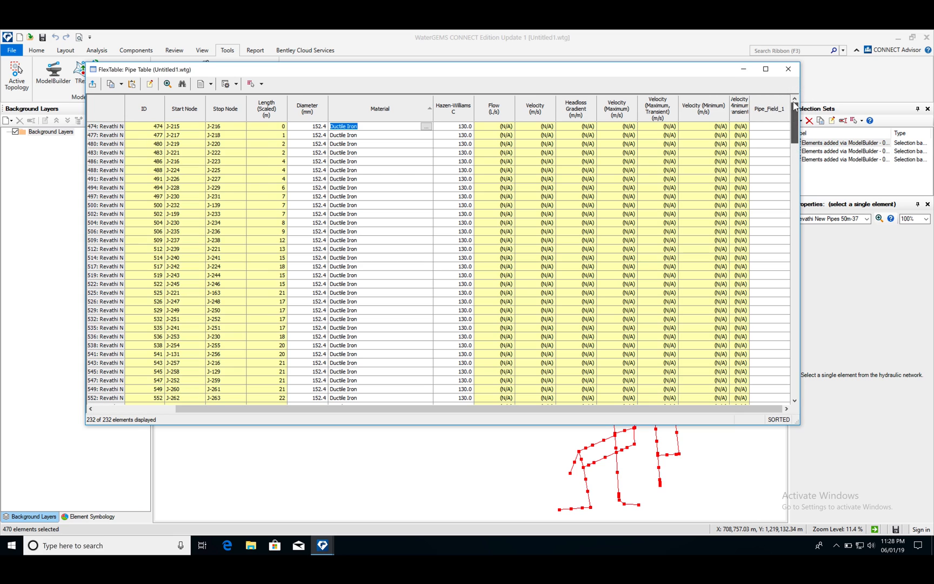
drag(794, 127, 788, 274)
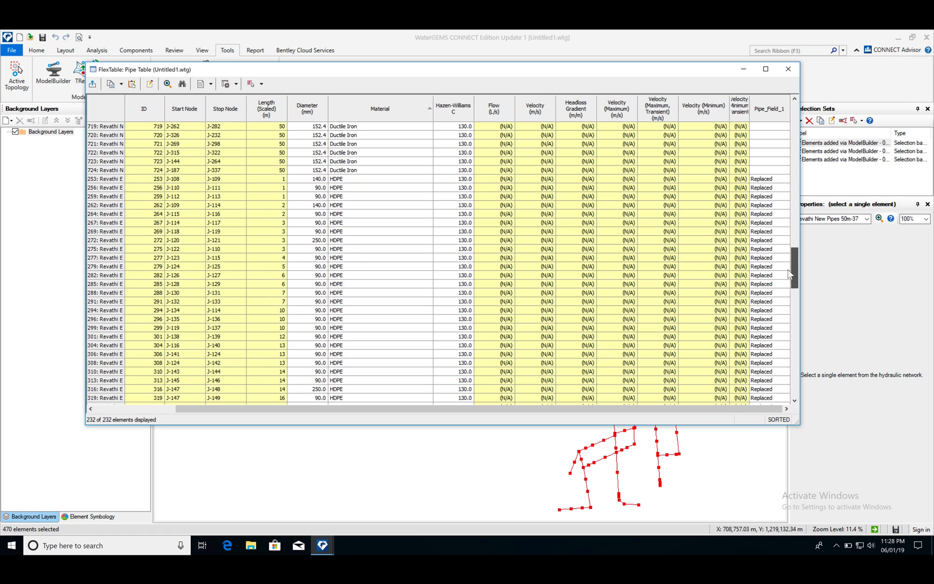
shift+click(756, 168)
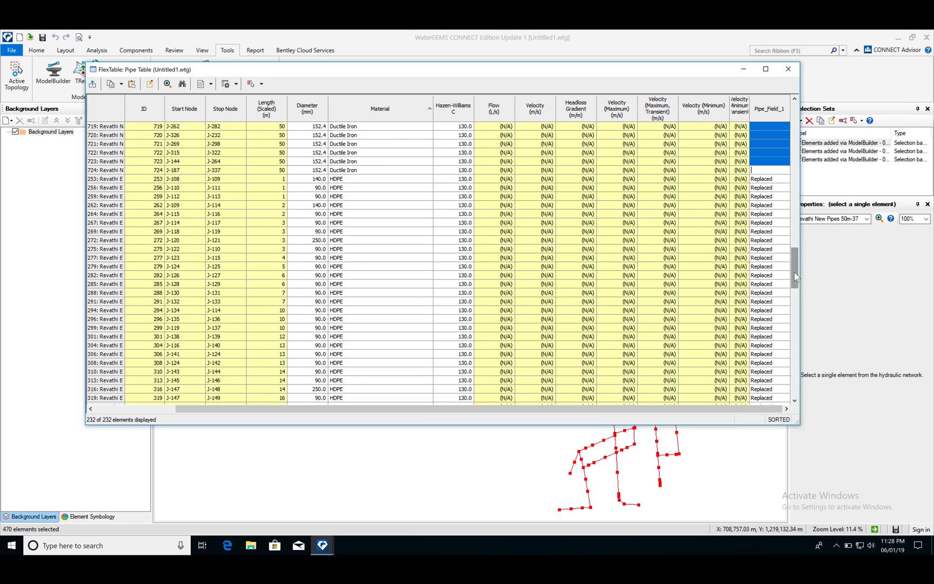
drag(794, 275, 795, 103)
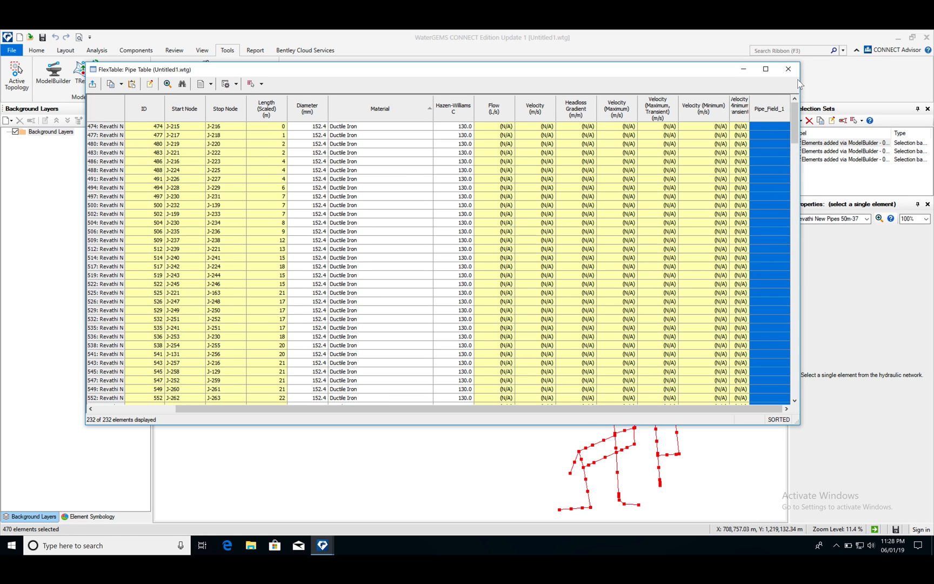
click(768, 144)
click(768, 126)
drag(767, 127, 764, 244)
right_click(765, 201)
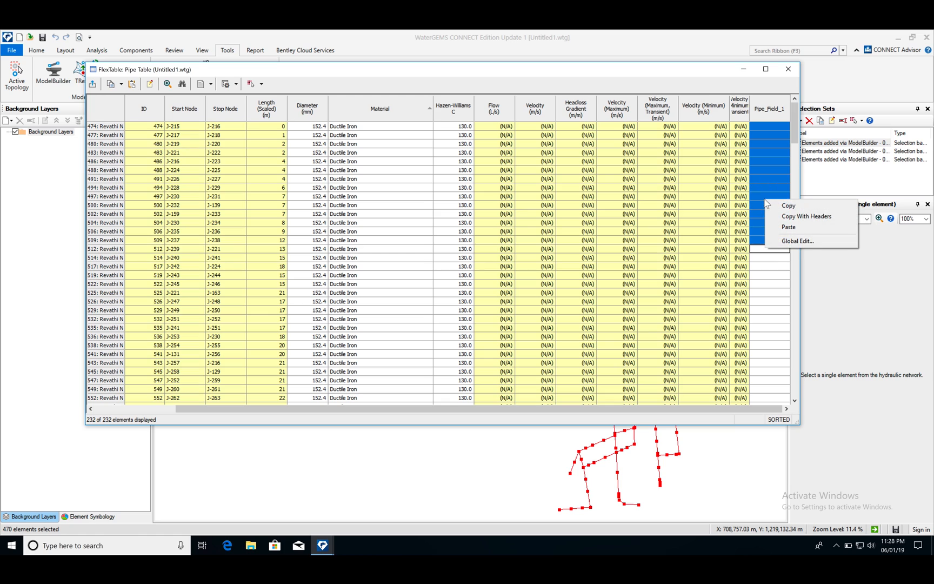
click(760, 181)
Globally set Pipe_Field_1 to New Pipe for the first ductile iron pipes in the table, IDs 474 through 519
drag(763, 128, 757, 275)
right_click(763, 224)
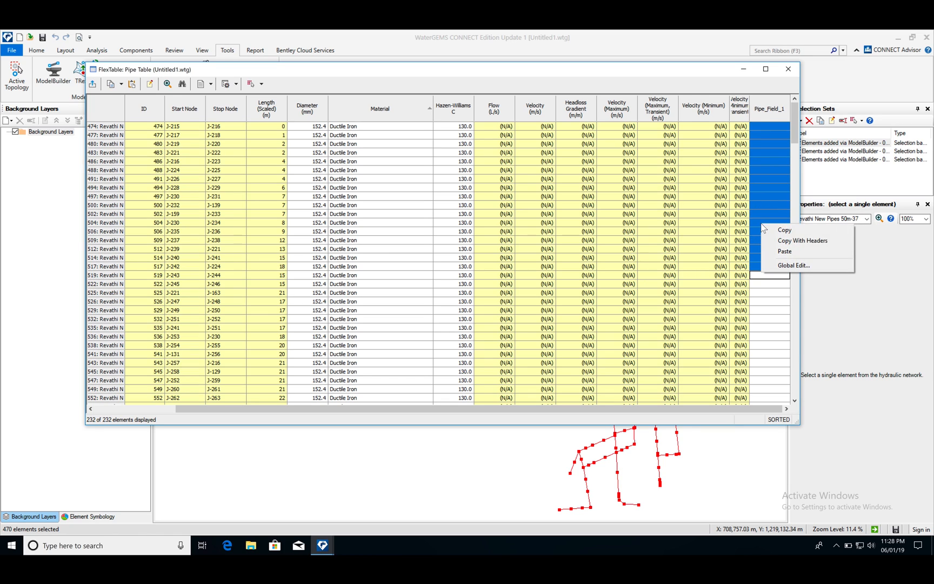
click(781, 265)
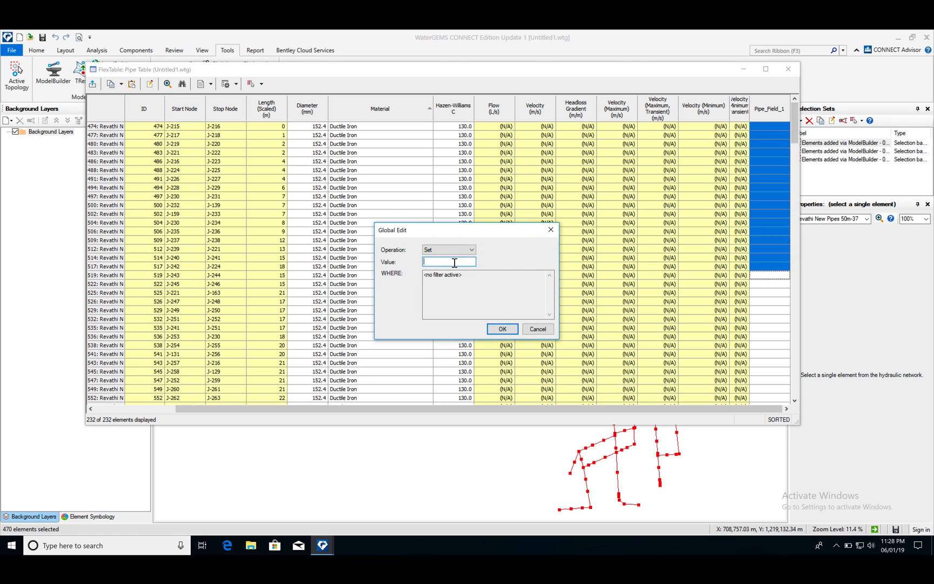
click(455, 263)
text(New Pipe)
key(Return)
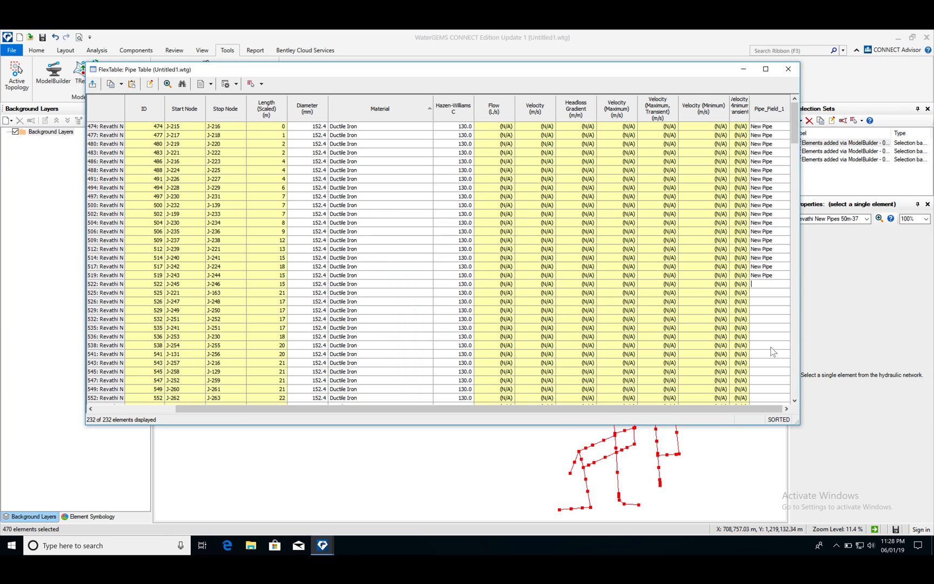
Globally set Pipe_Field_1 to New Pipe for all remaining ductile iron pipes, IDs 522 through 724
click(770, 284)
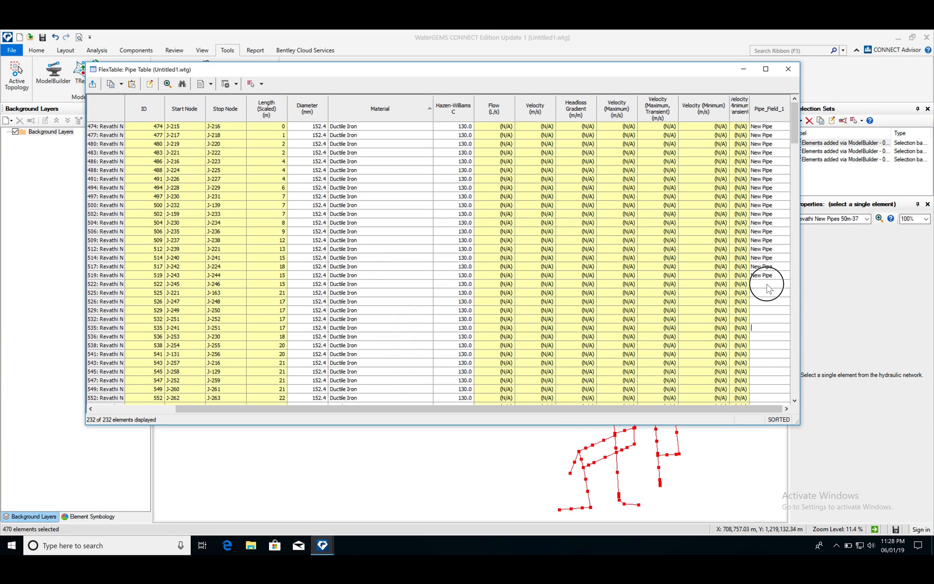
click(796, 402)
click(796, 402)
click(796, 402)
click(796, 401)
click(796, 401)
click(796, 402)
click(795, 401)
click(794, 400)
click(794, 400)
click(795, 401)
click(794, 400)
click(795, 401)
click(794, 400)
click(795, 400)
click(794, 401)
click(794, 400)
click(794, 400)
drag(794, 193, 797, 271)
shift+click(776, 222)
right_click(778, 226)
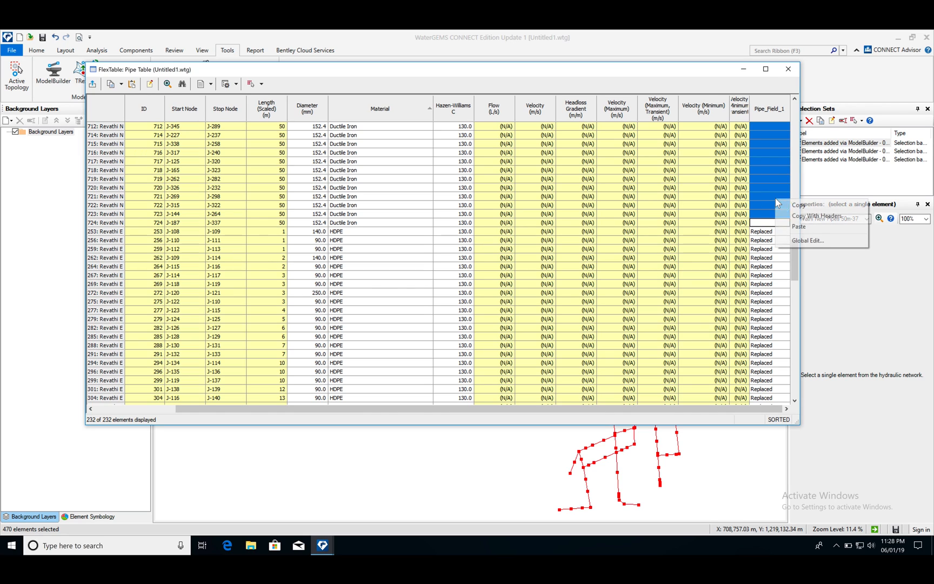
click(795, 241)
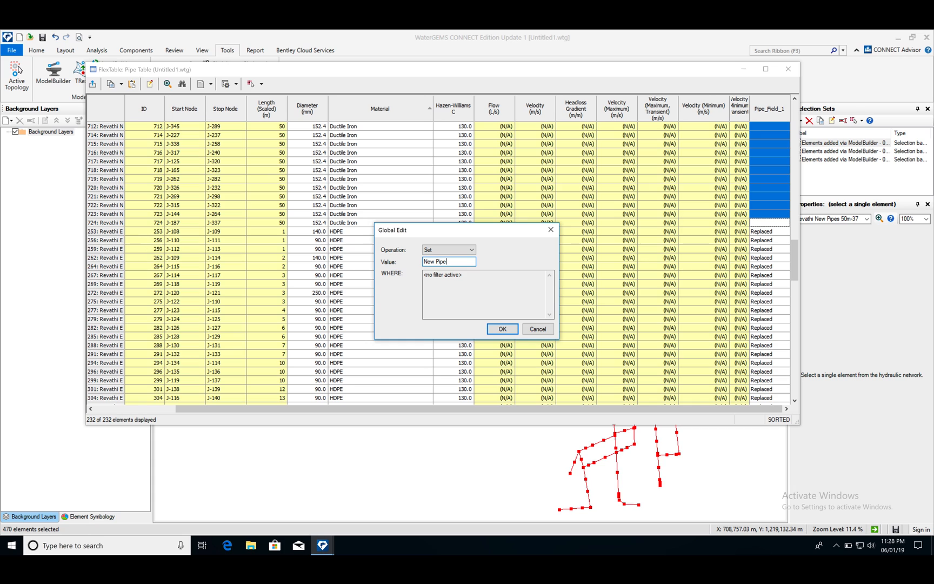
key(Return)
Review the Pipe_Field_1 values of the new and replaced pipes, close the pipe table and clear the network selection
click(774, 251)
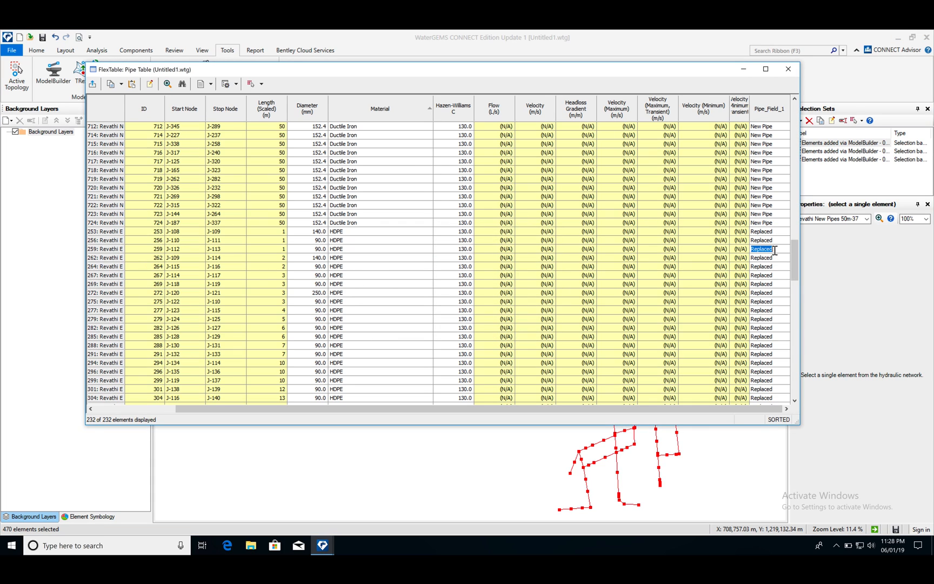
click(775, 198)
scroll(786, 251, up, 5)
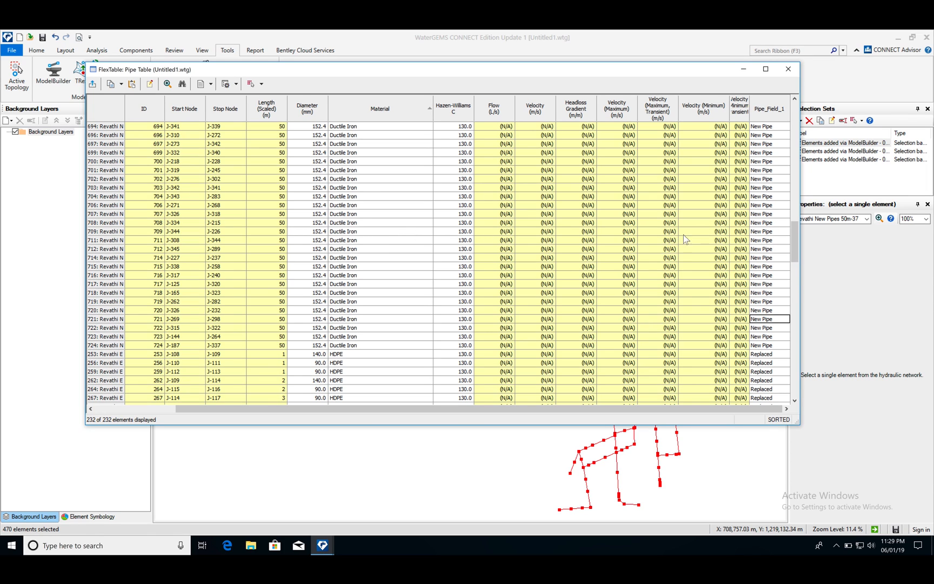
click(794, 292)
drag(795, 301, 795, 113)
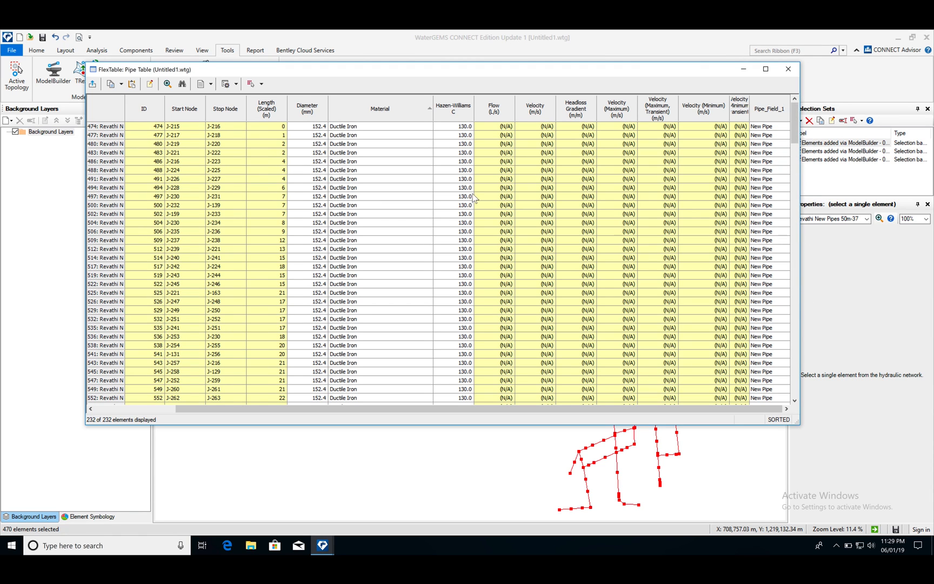
click(788, 68)
click(509, 338)
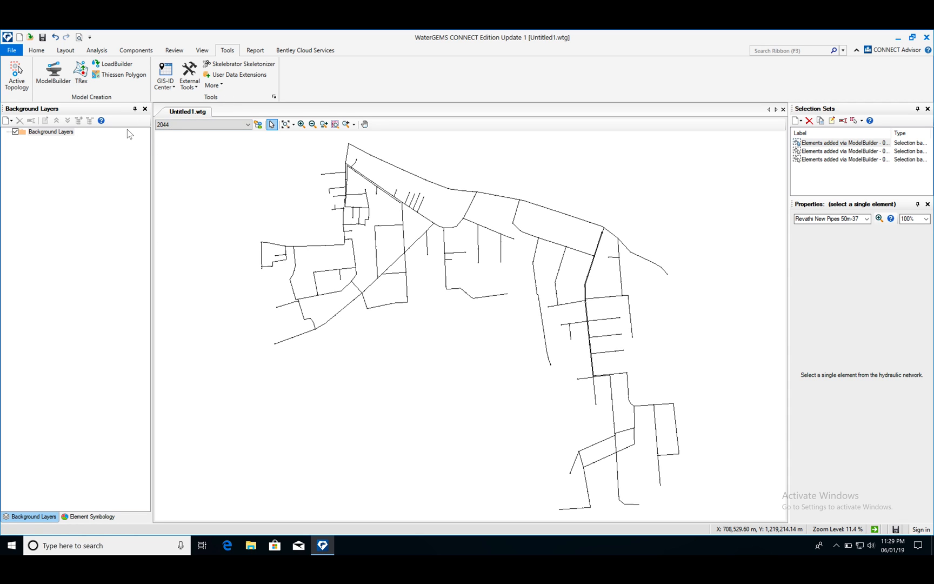
Make Base the current scenario and inspect whether a new pipe in the southwest of the network is active there
click(97, 50)
click(17, 73)
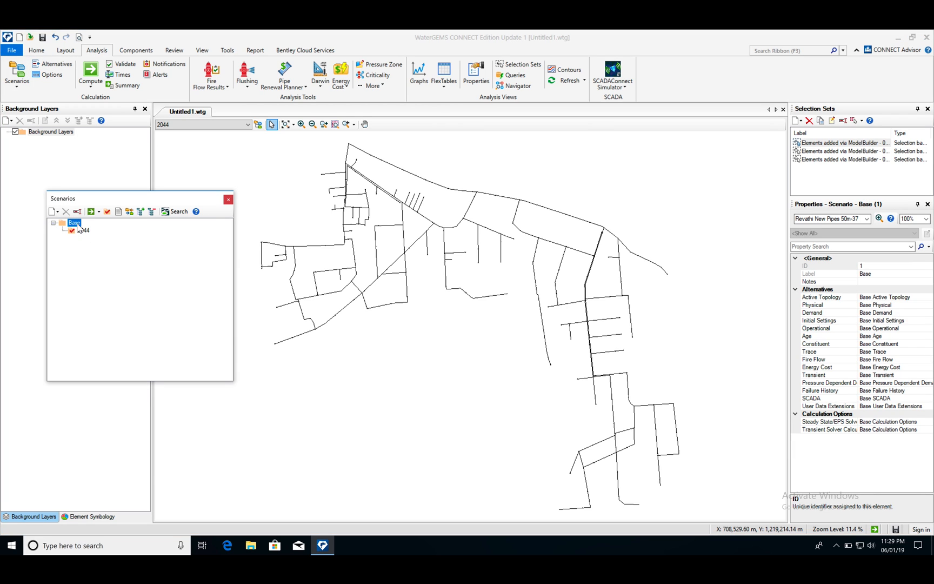
right_click(78, 226)
click(102, 228)
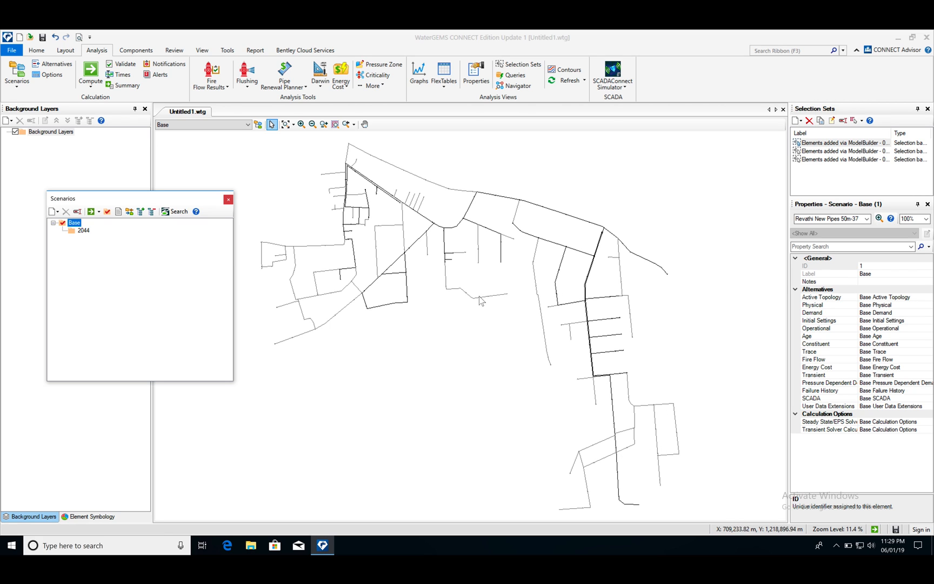
click(308, 299)
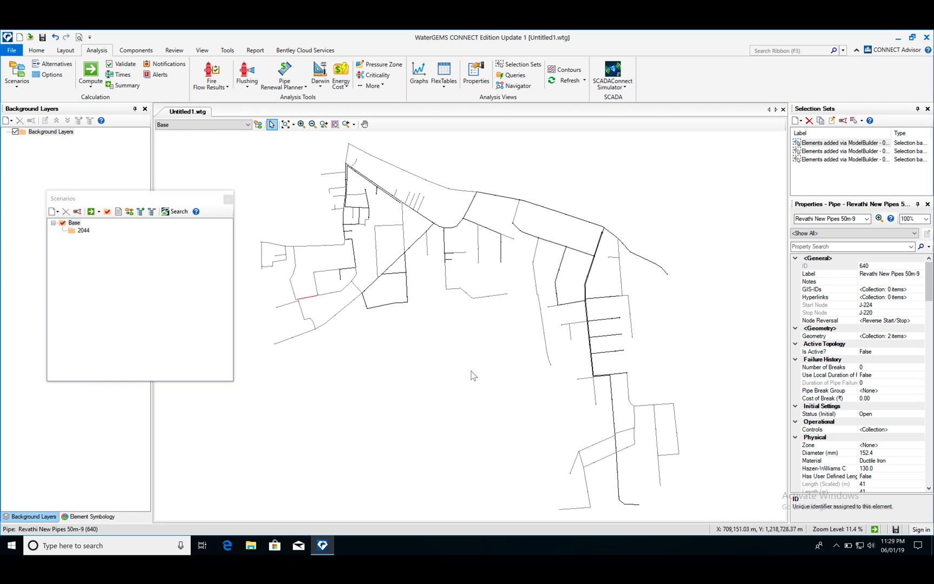
click(409, 379)
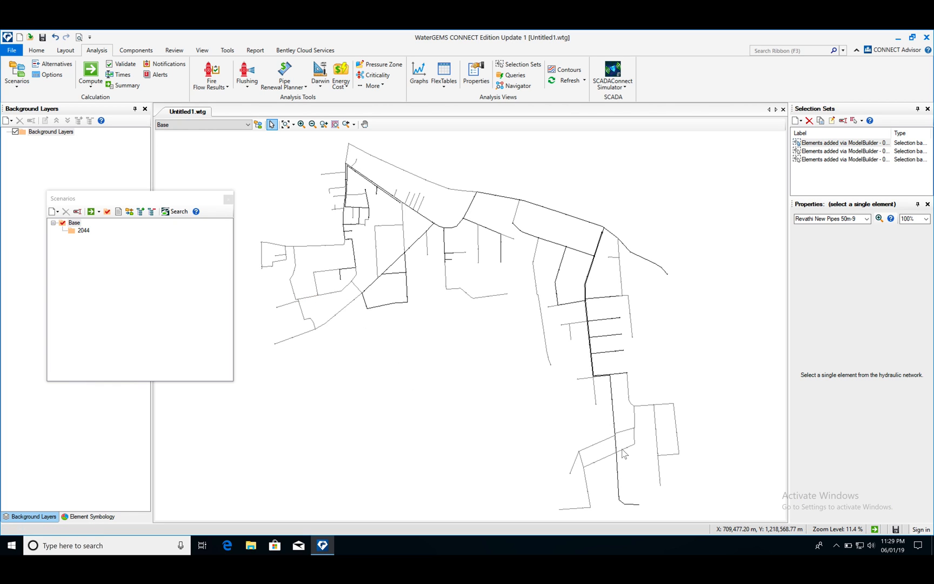
Compare the network between scenarios by making 2044 current and switching back to Base
right_click(84, 230)
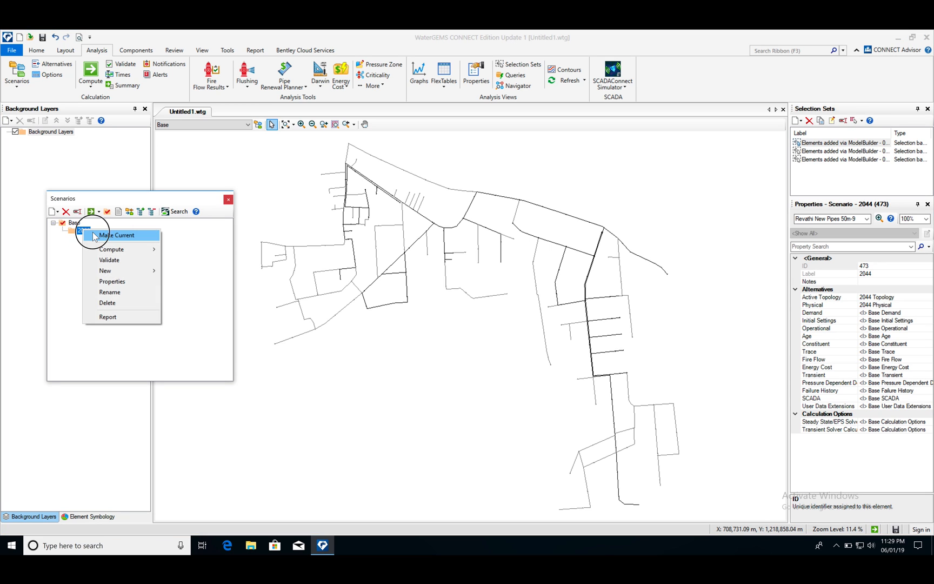
click(113, 235)
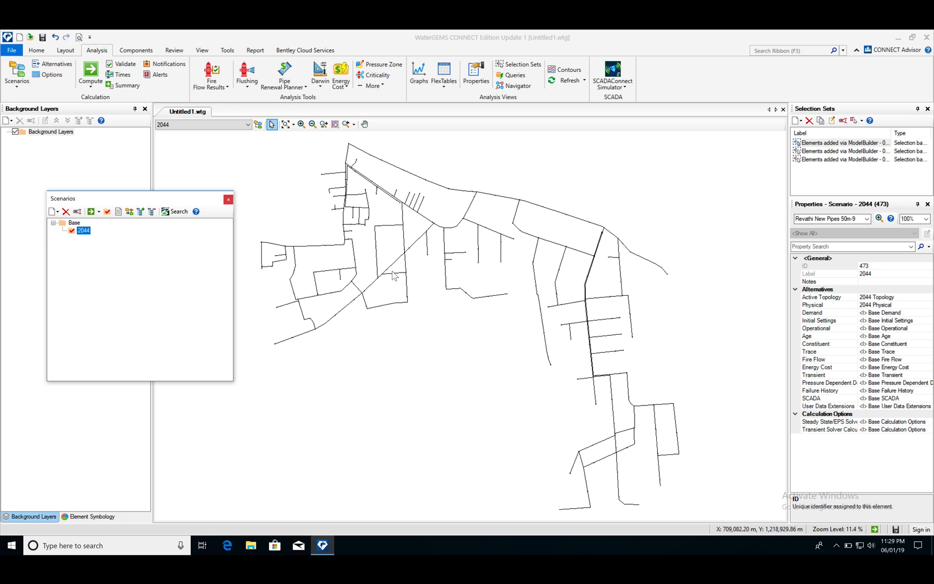
right_click(73, 223)
click(89, 229)
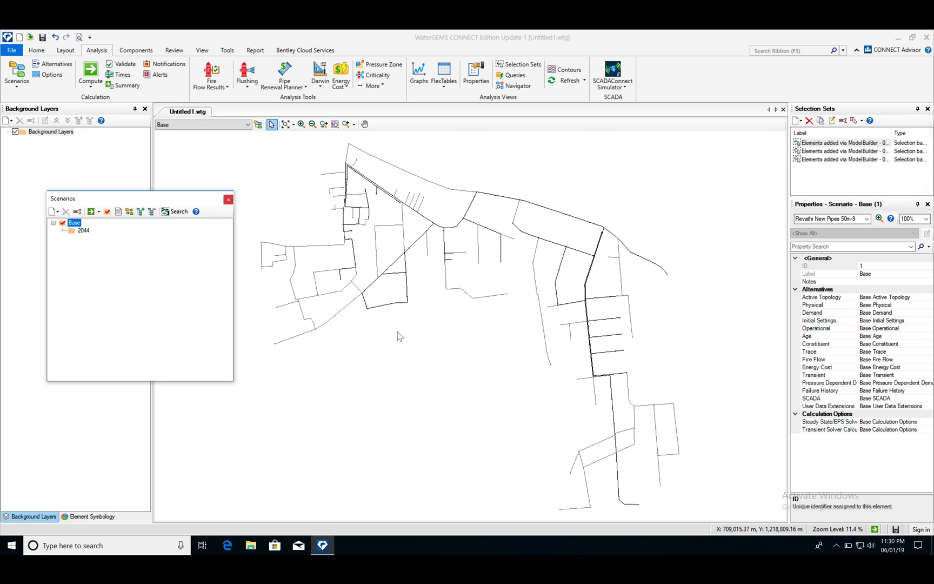
Inspect the properties of pipe Revathi Existing Pipes 50m-102 in Base and again with 2044 made the current scenario
click(469, 207)
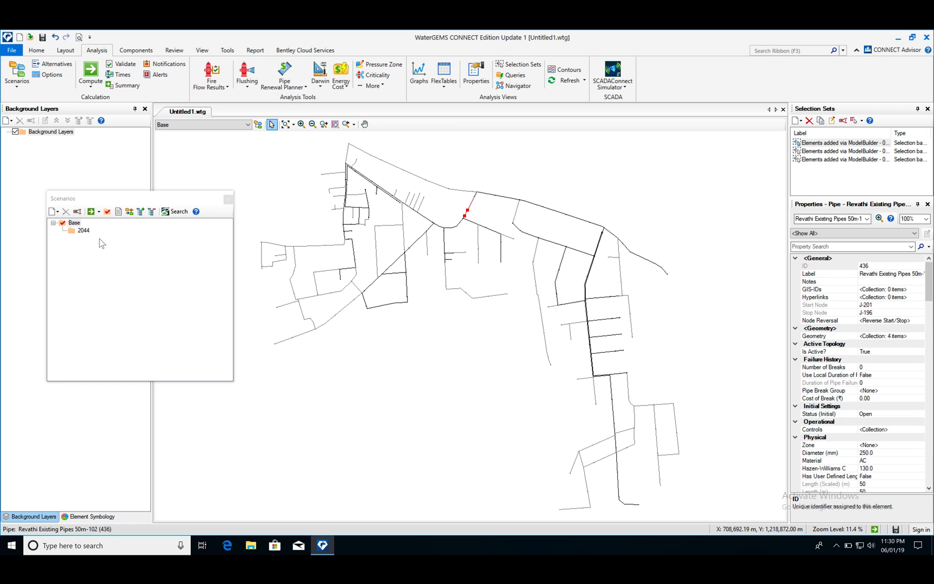
click(84, 230)
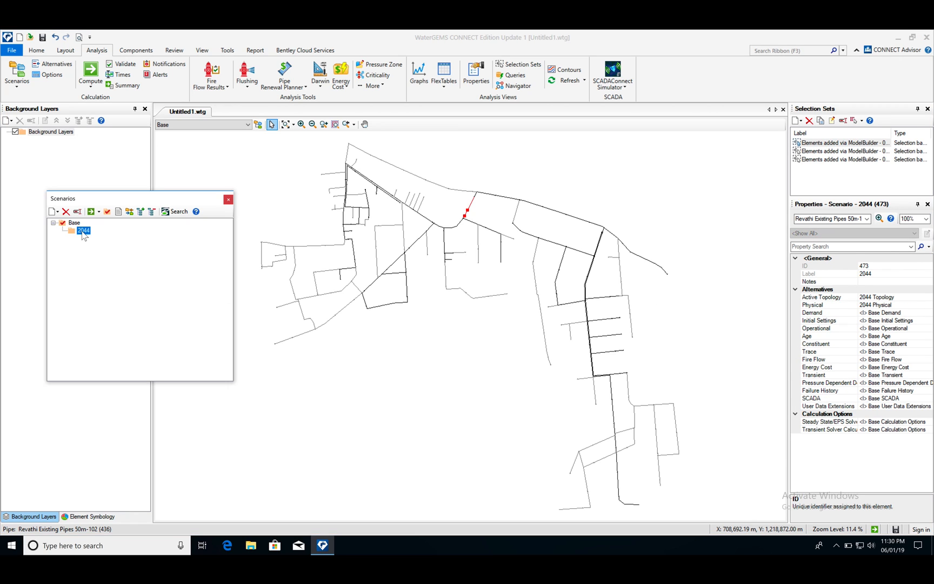
click(107, 212)
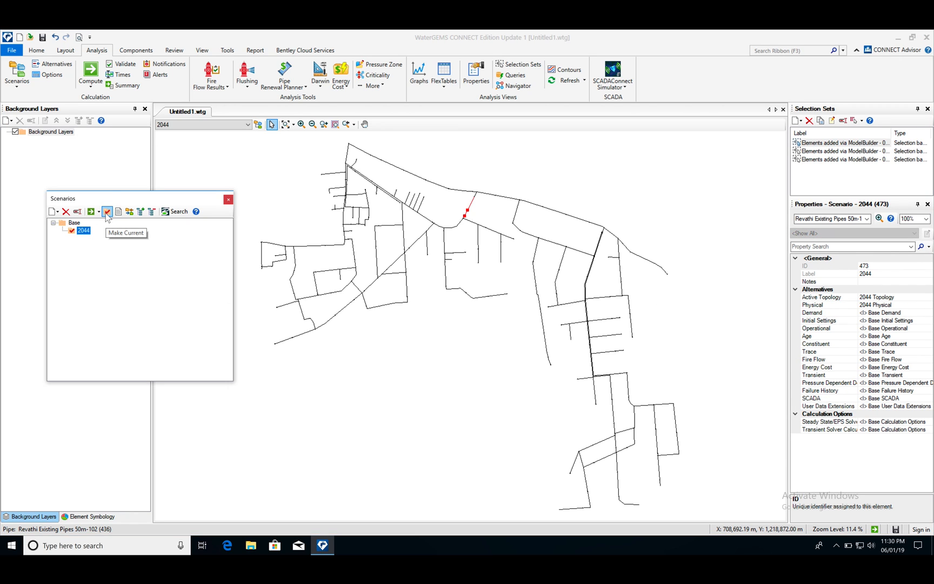
click(390, 332)
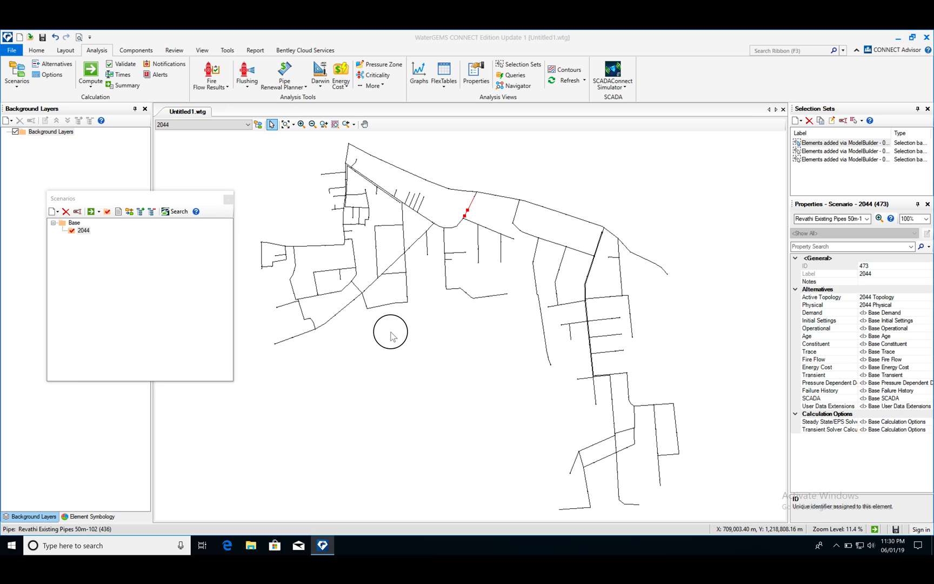
click(469, 212)
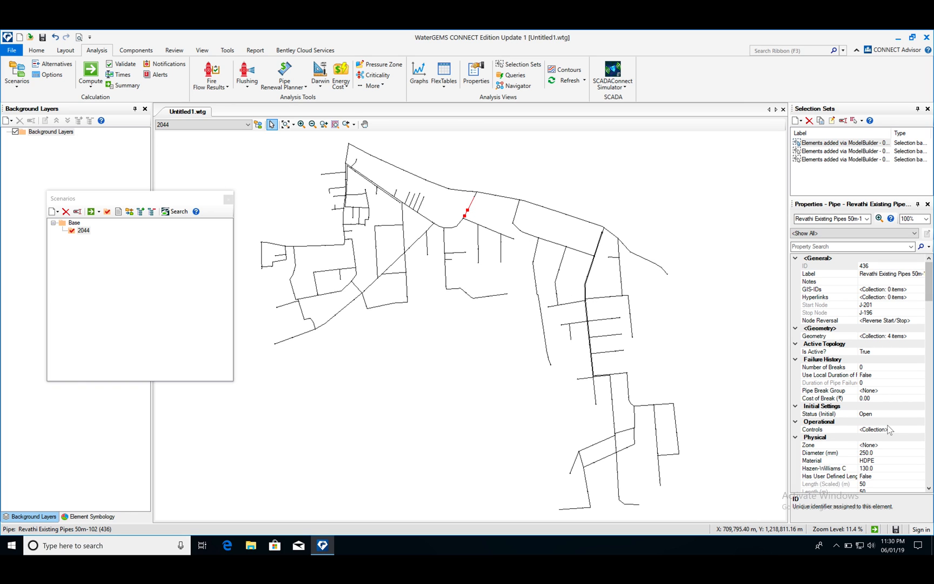
drag(929, 284, 928, 316)
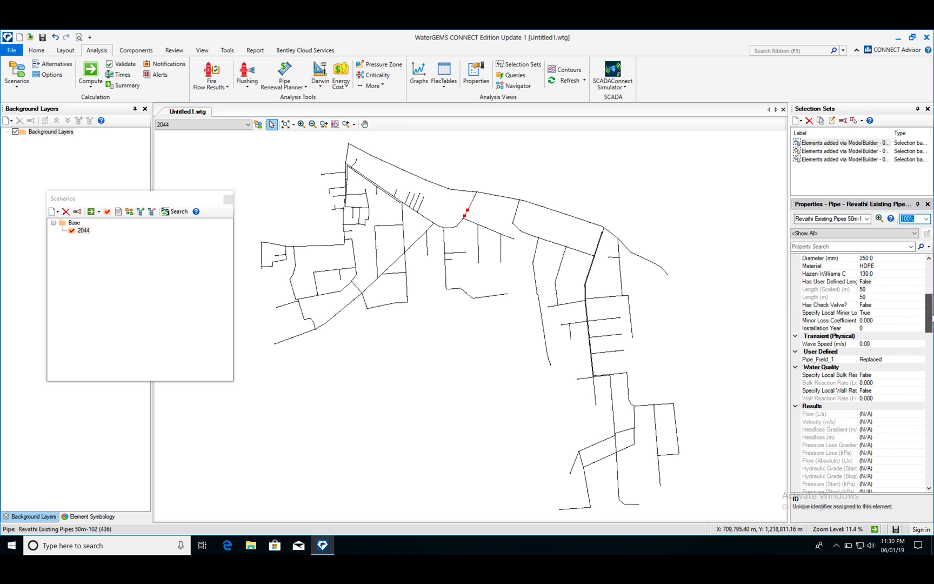
click(427, 390)
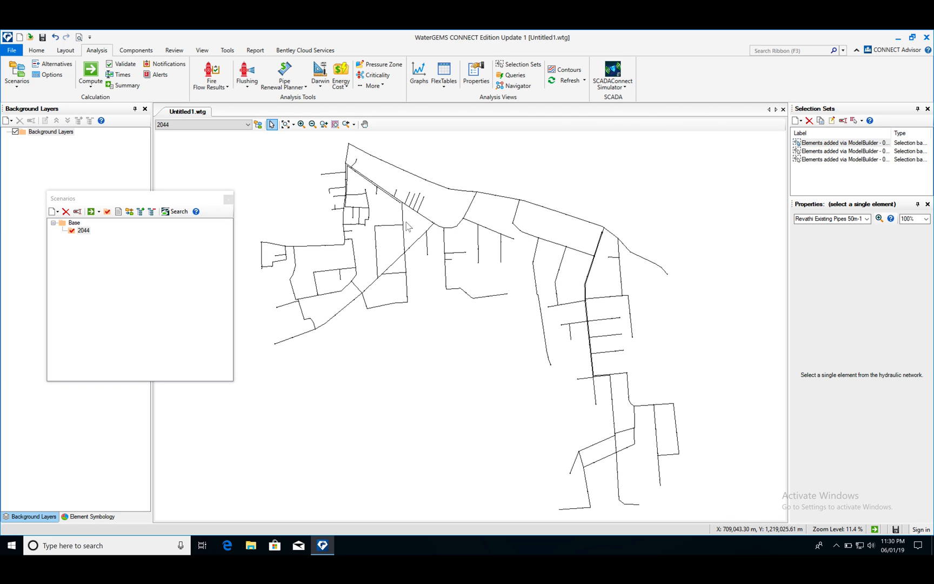
Close the scenario manager and place a reservoir at the free end of pipe Revathi Existing Pipes 50m-12
click(228, 199)
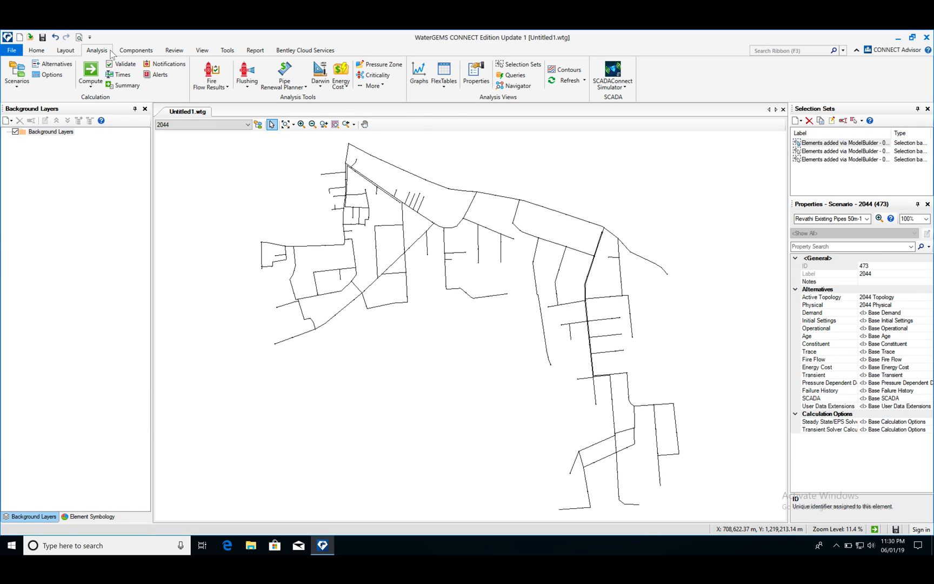
click(227, 50)
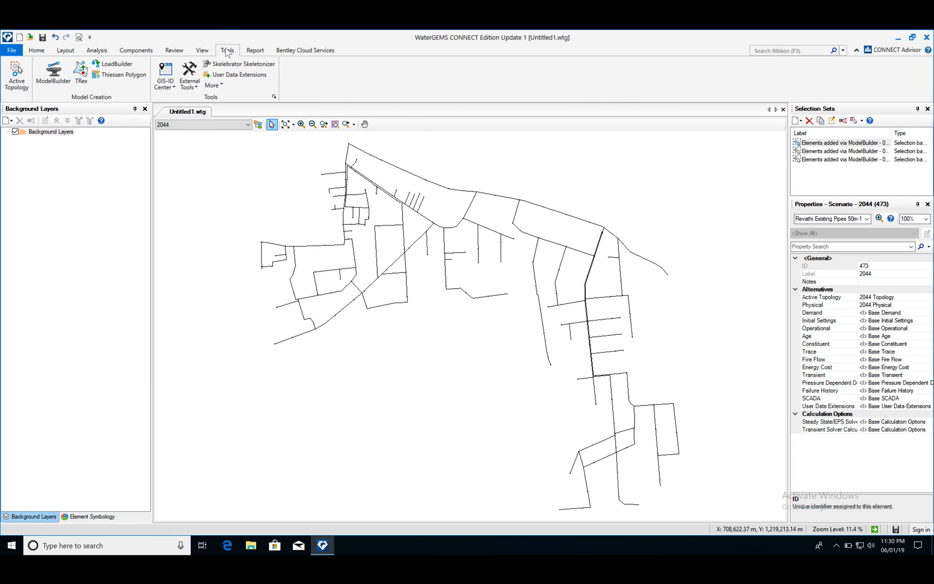
click(59, 50)
click(103, 74)
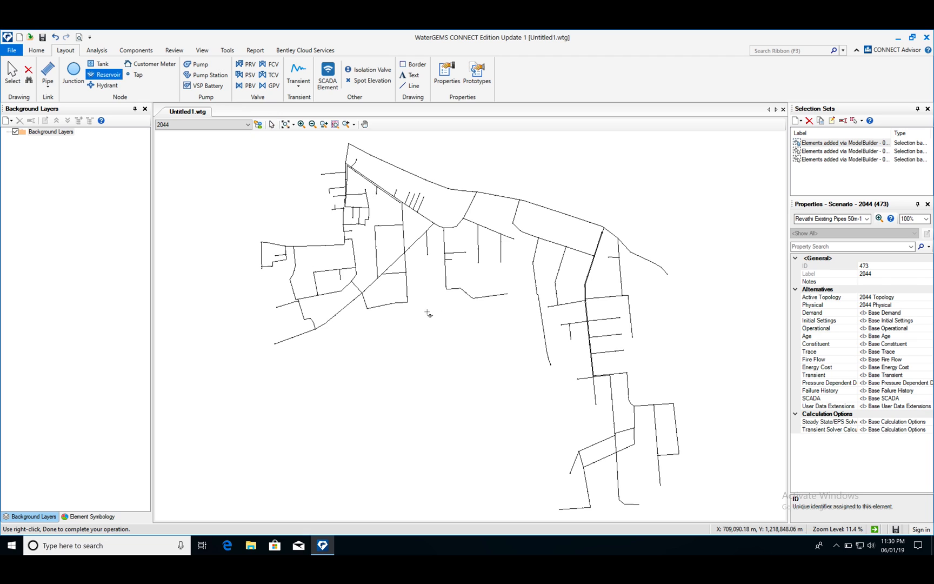
click(340, 280)
click(503, 323)
Place a second reservoir beside pipe Revathi New Pipes 50m-21 and delete it again
click(339, 290)
click(498, 321)
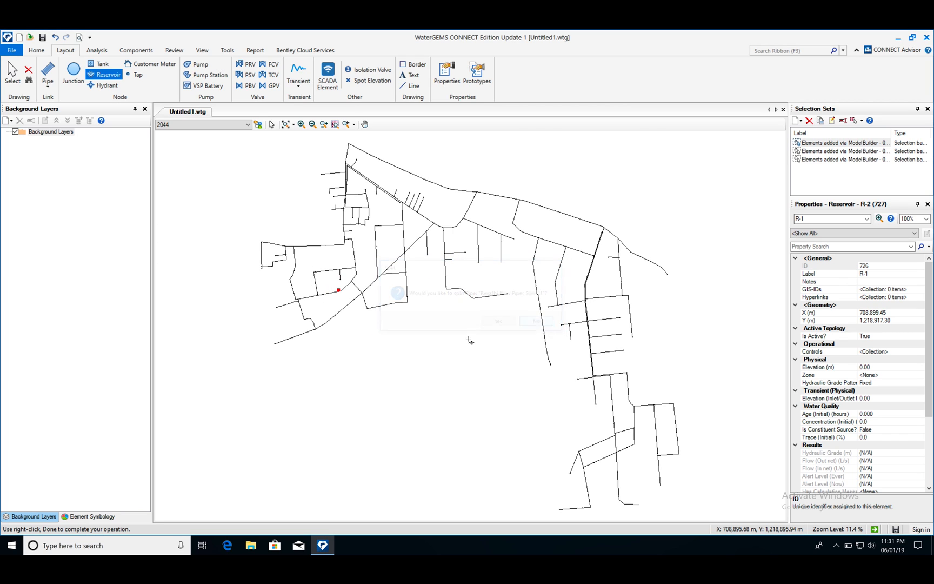
click(271, 124)
mouse_move(323, 282)
mouse_down()
mouse_move(367, 312)
mouse_move(336, 288)
mouse_up()
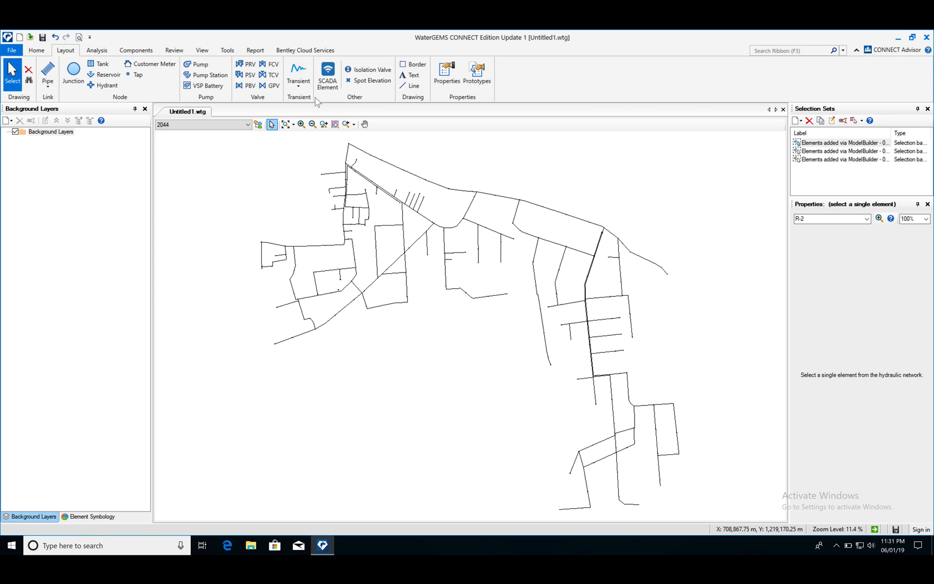
click(301, 124)
drag(314, 249, 357, 294)
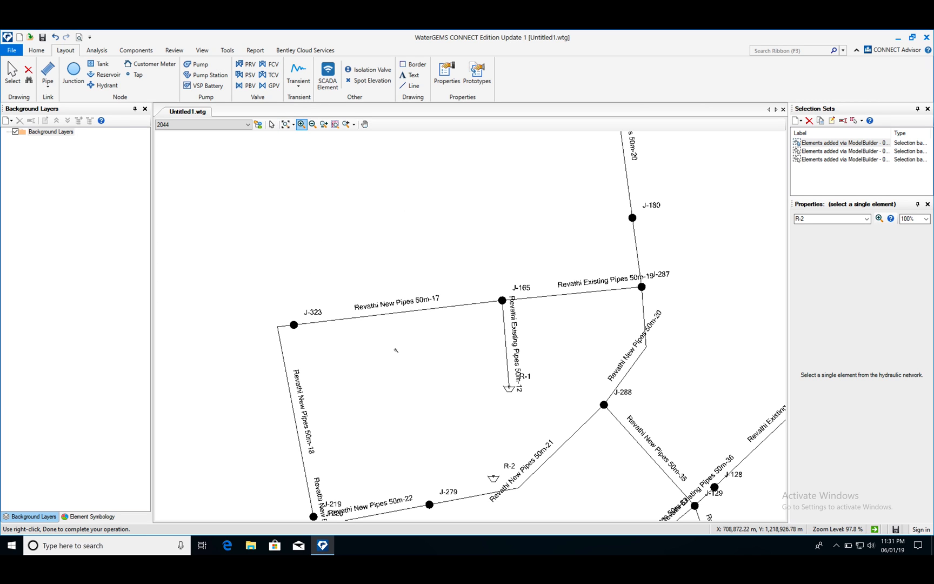
click(271, 124)
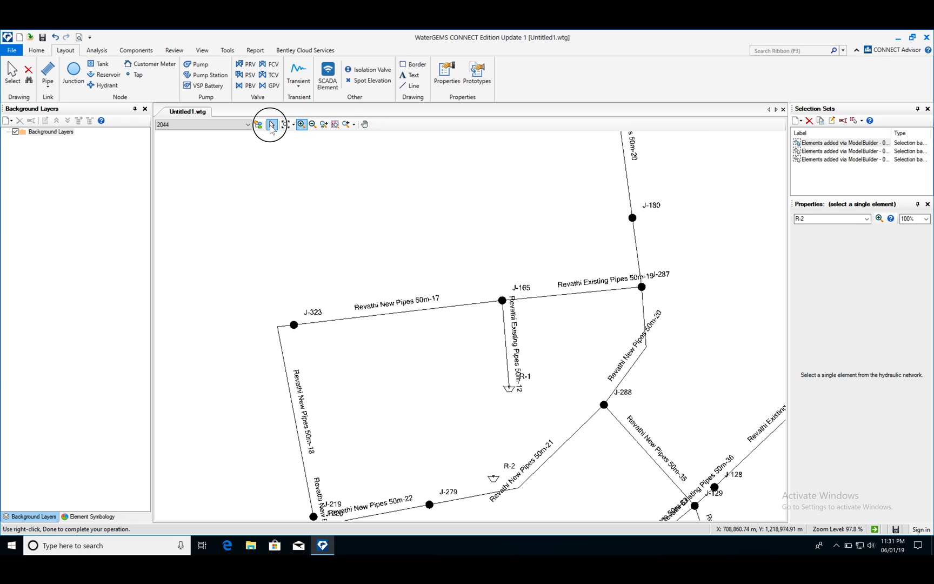
click(493, 481)
right_click(439, 436)
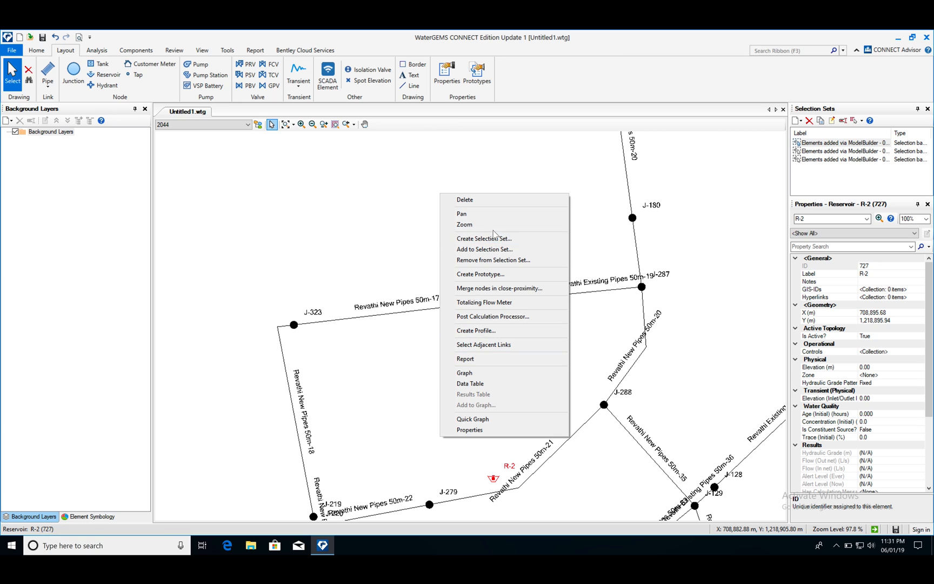
click(476, 199)
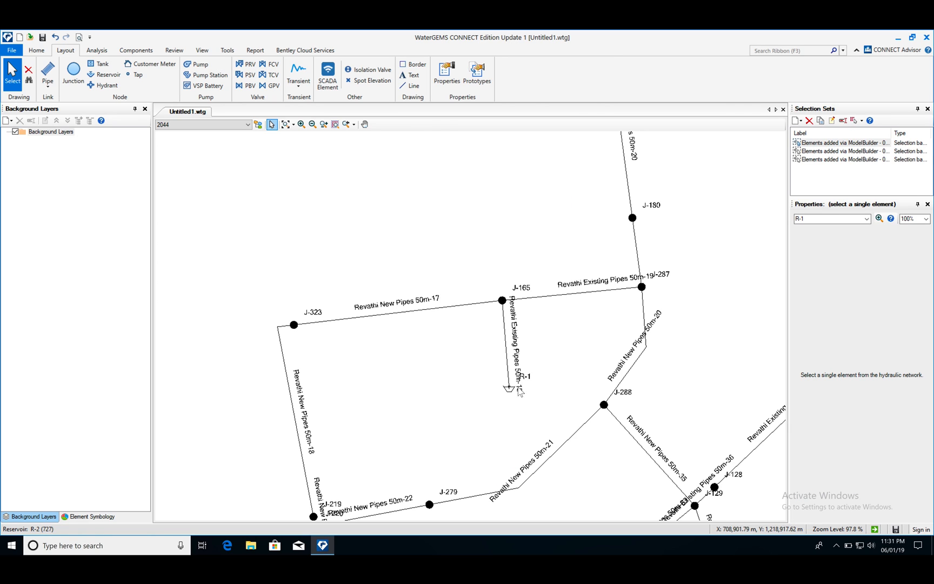
click(286, 125)
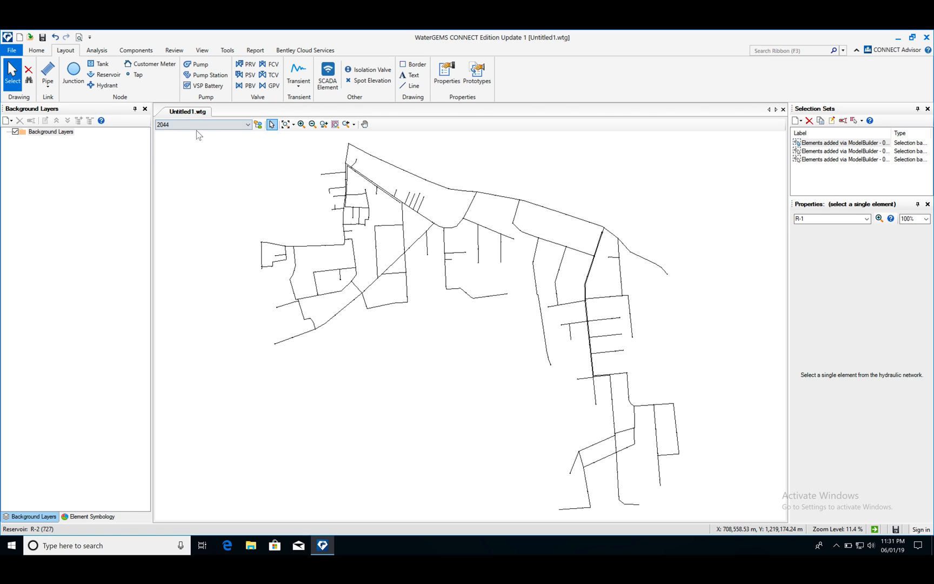
Make Base the current scenario and inspect the properties of pipe Revathi Existing Pipes 50m-46
click(90, 51)
click(17, 71)
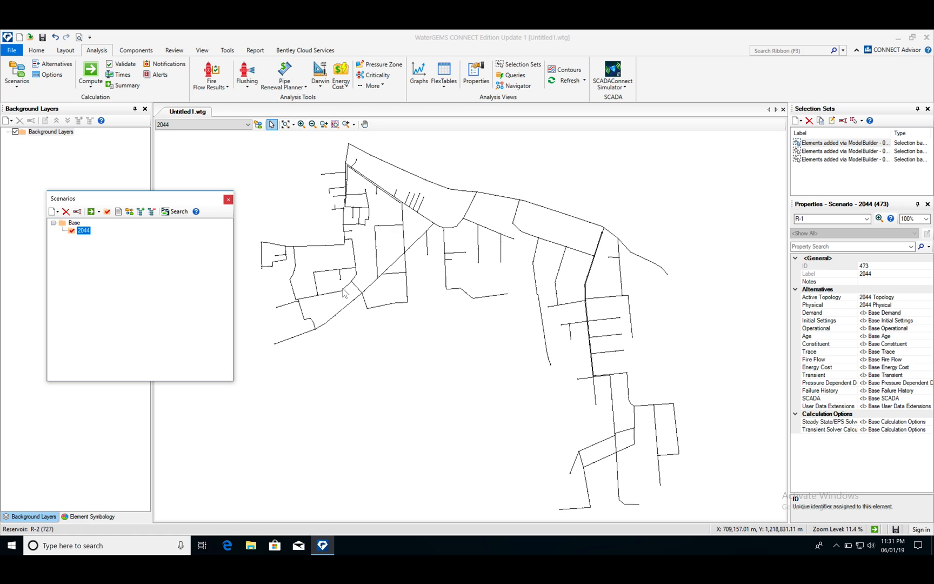
click(73, 223)
click(108, 211)
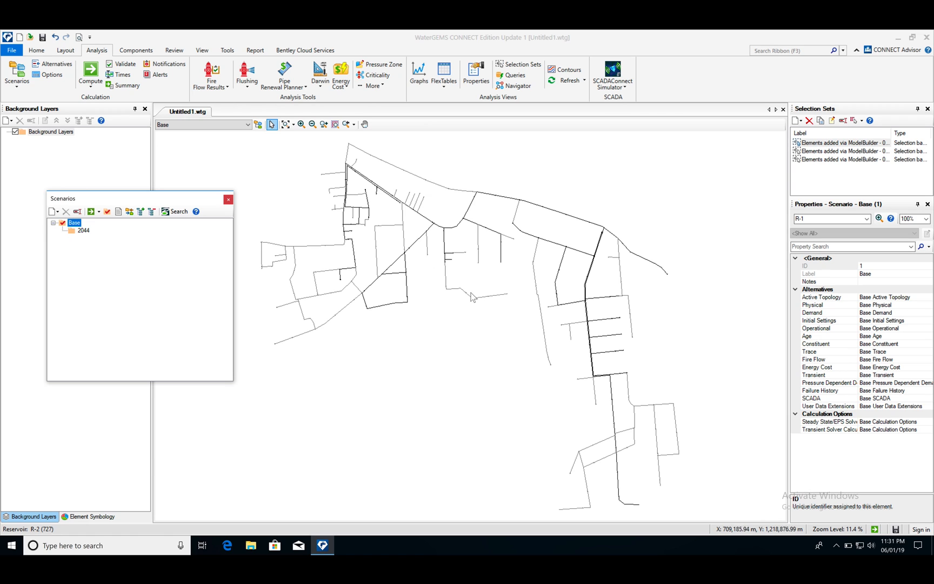
click(400, 303)
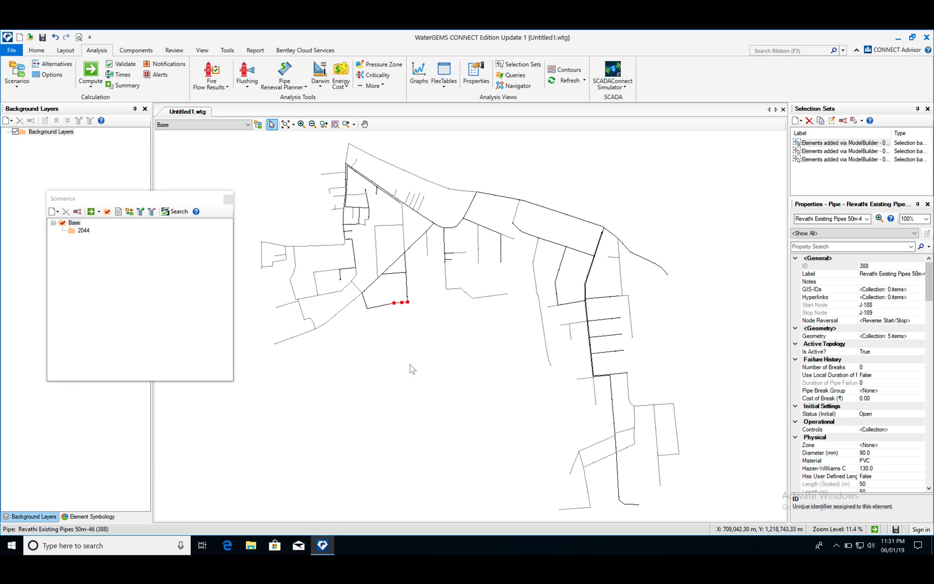
click(355, 357)
Make 2044 the current scenario and inspect the material and Pipe_Field_1 of pipe Revathi Existing Pipes 50m-46
click(83, 233)
right_click(82, 233)
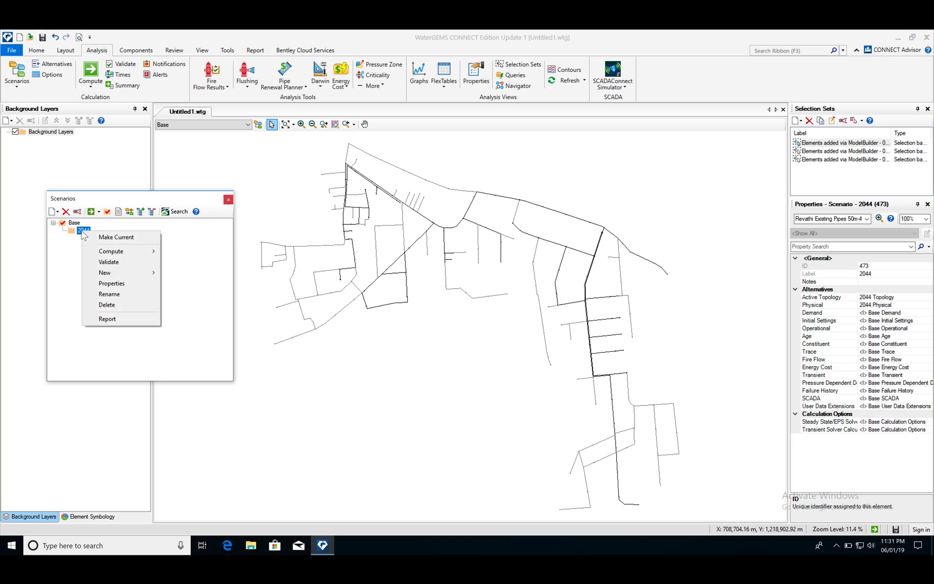
click(97, 237)
click(403, 303)
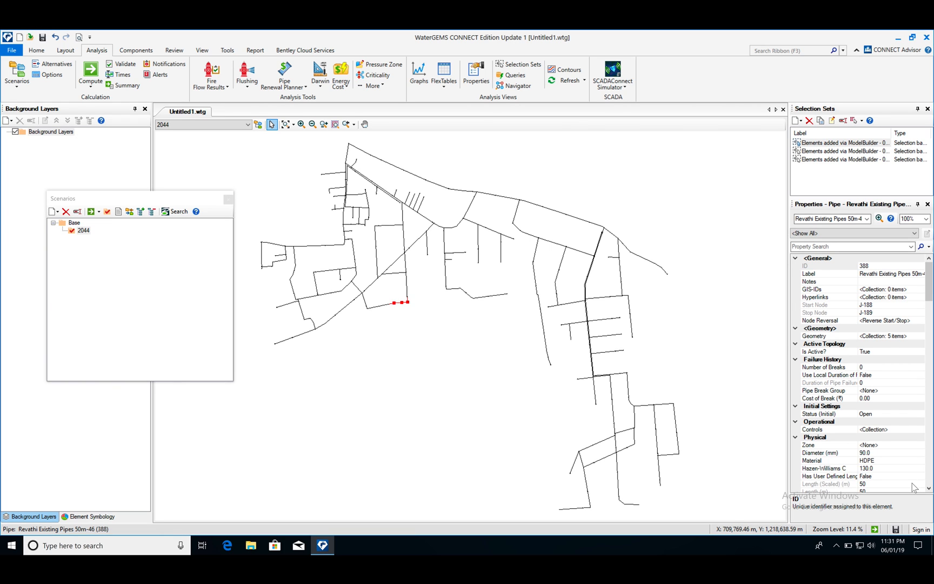
click(928, 488)
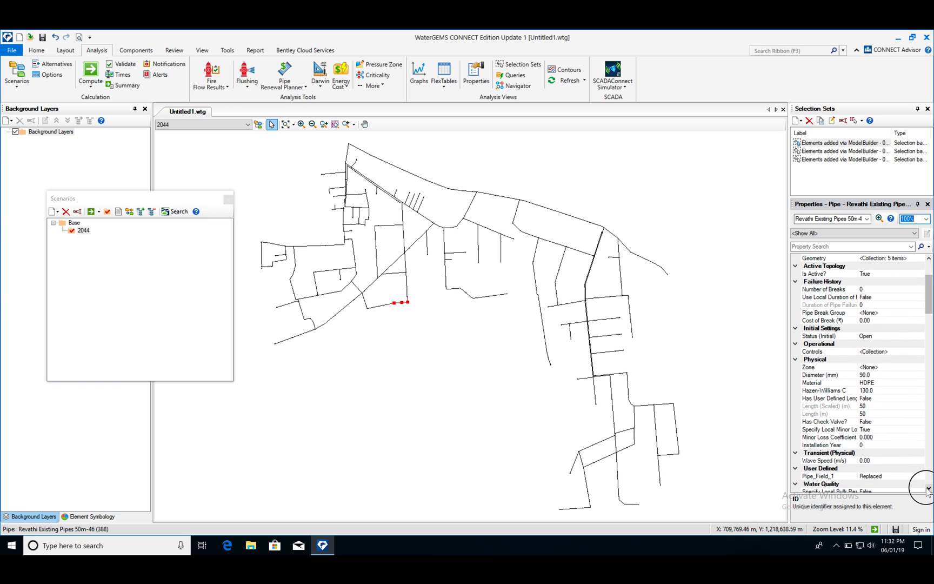
click(928, 488)
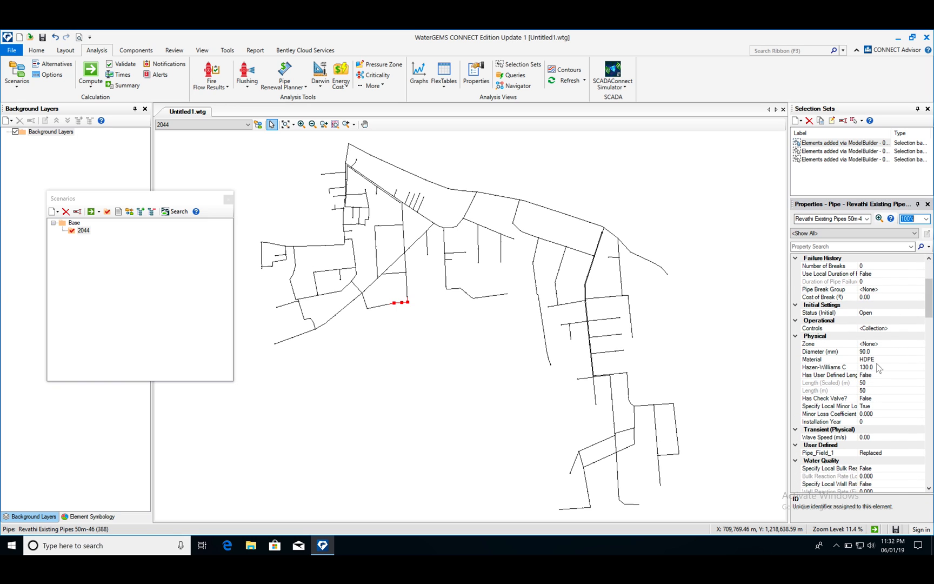
Inspect the properties and Pipe_Field_1 of pipe Revathi New Pipes 50m-92 in the 2044 scenario, then clear the selection
click(334, 173)
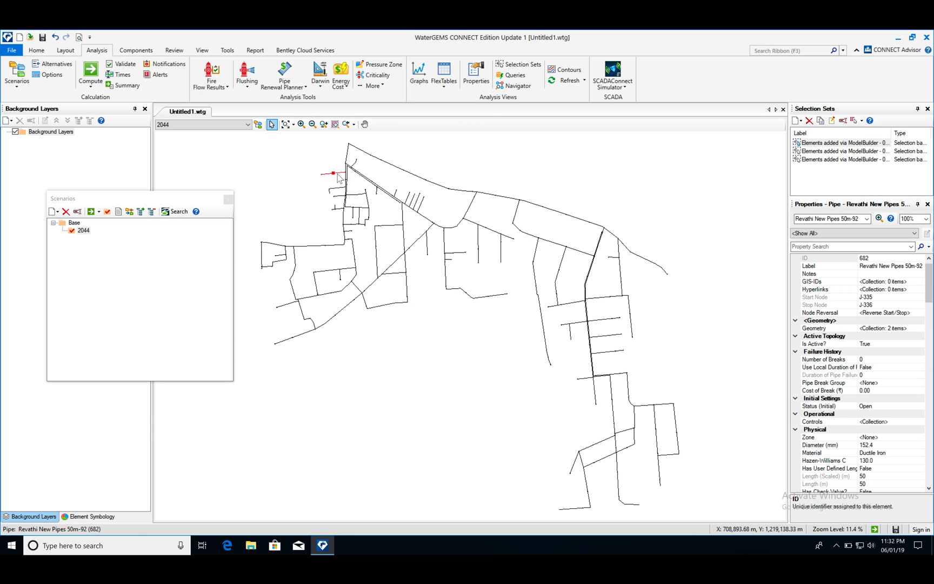
click(928, 488)
click(929, 489)
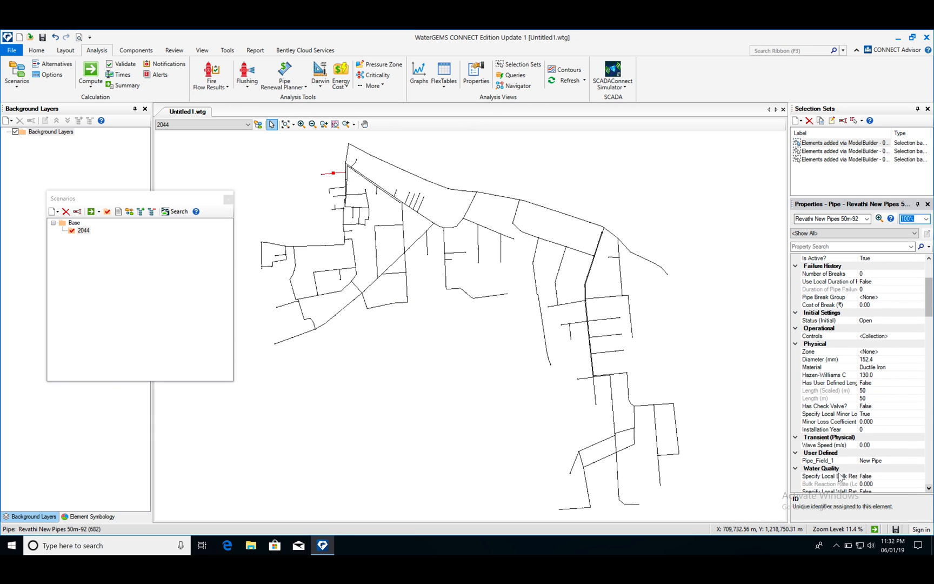
click(354, 400)
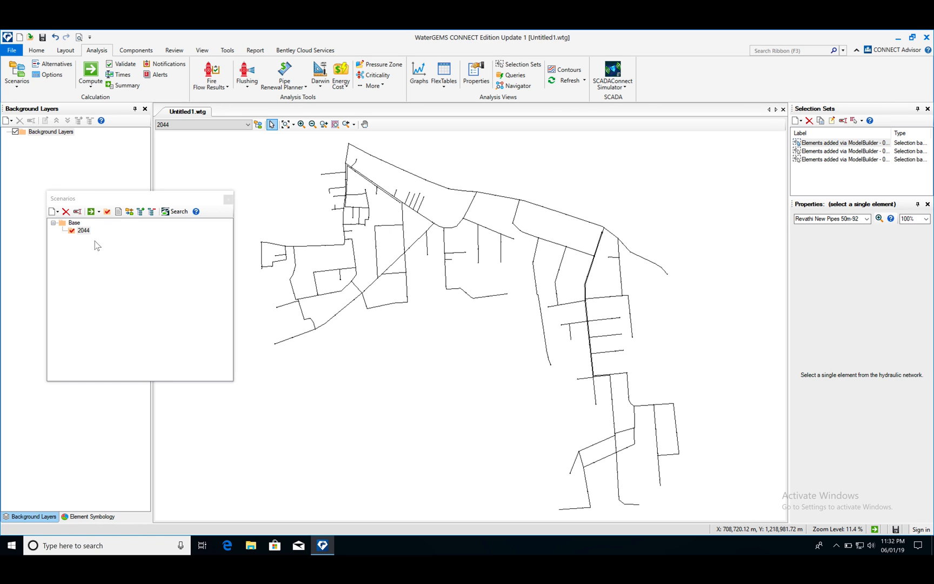
drag(733, 165, 677, 208)
mouse_move(607, 171)
mouse_down()
mouse_move(730, 259)
mouse_move(690, 214)
mouse_move(682, 224)
mouse_move(598, 164)
mouse_move(701, 234)
mouse_move(621, 181)
mouse_up()
Create a child scenario named 2029 under the 2044 scenario and make it current
click(65, 251)
right_click(83, 234)
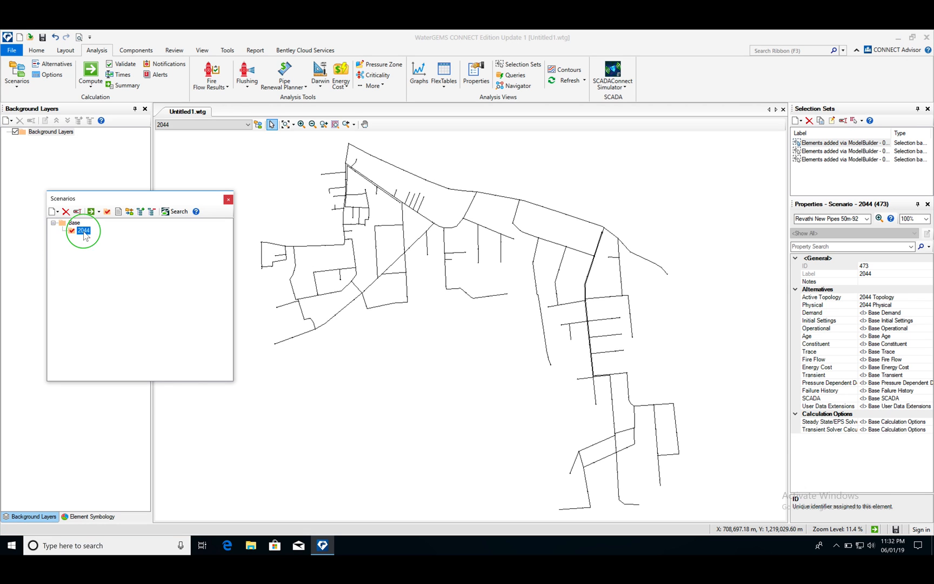
mouse_move(125, 274)
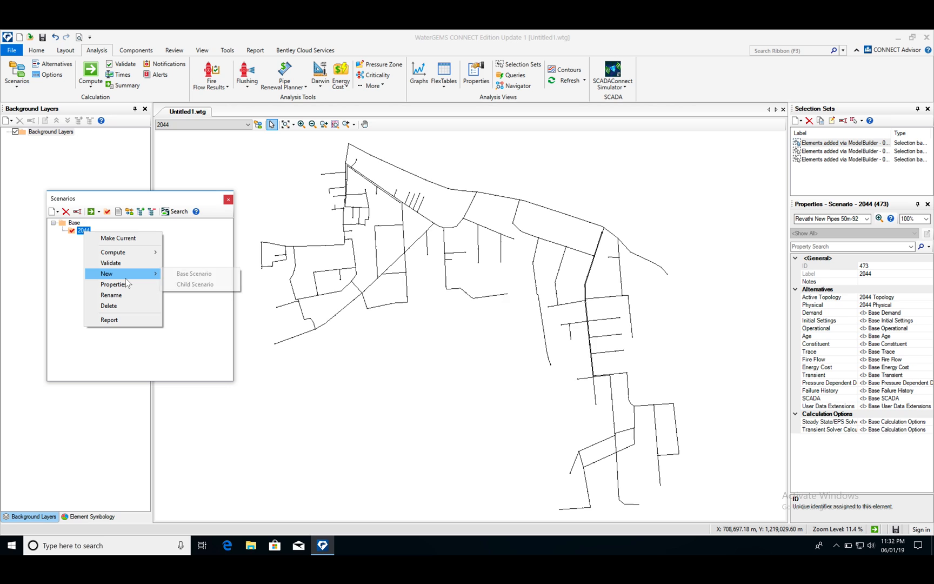
click(196, 285)
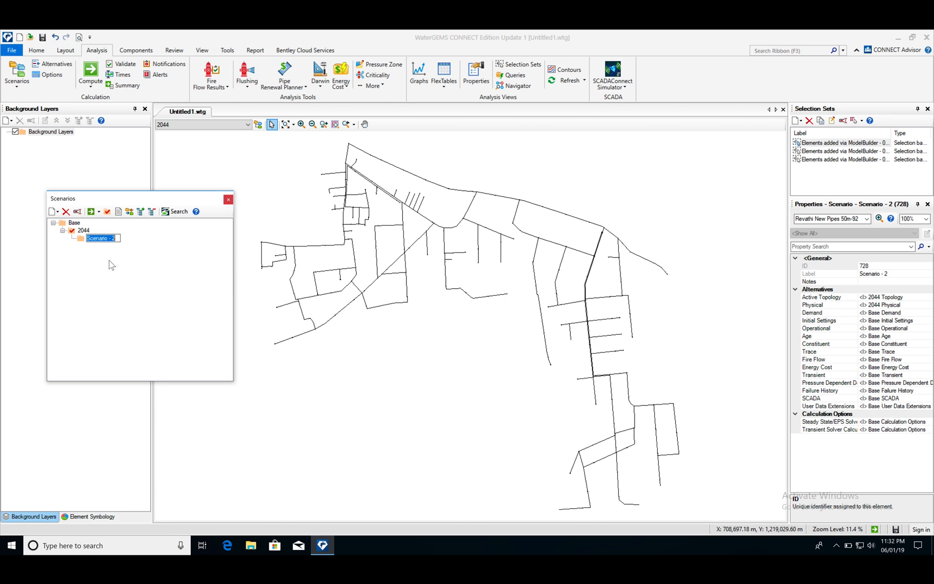
text(2029)
key(Return)
right_click(95, 242)
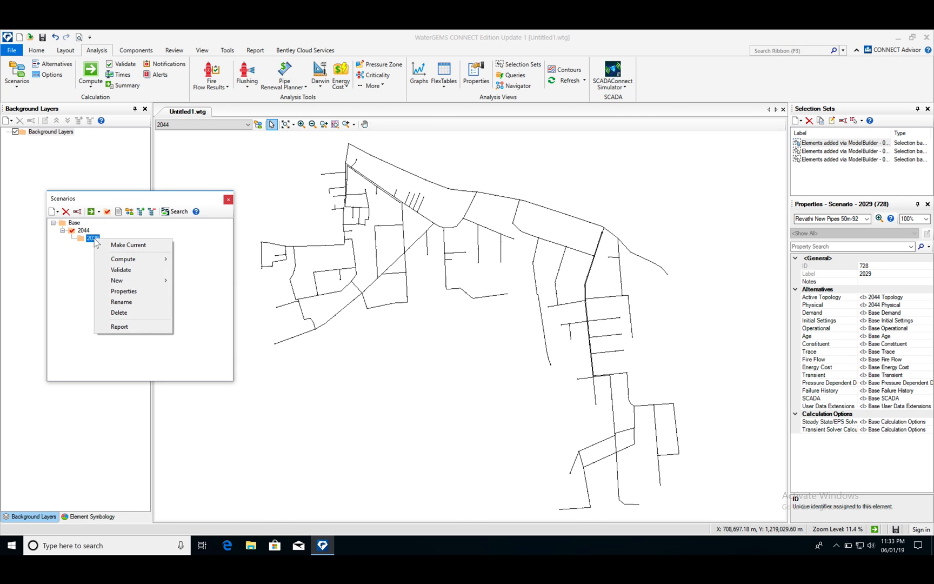
click(130, 247)
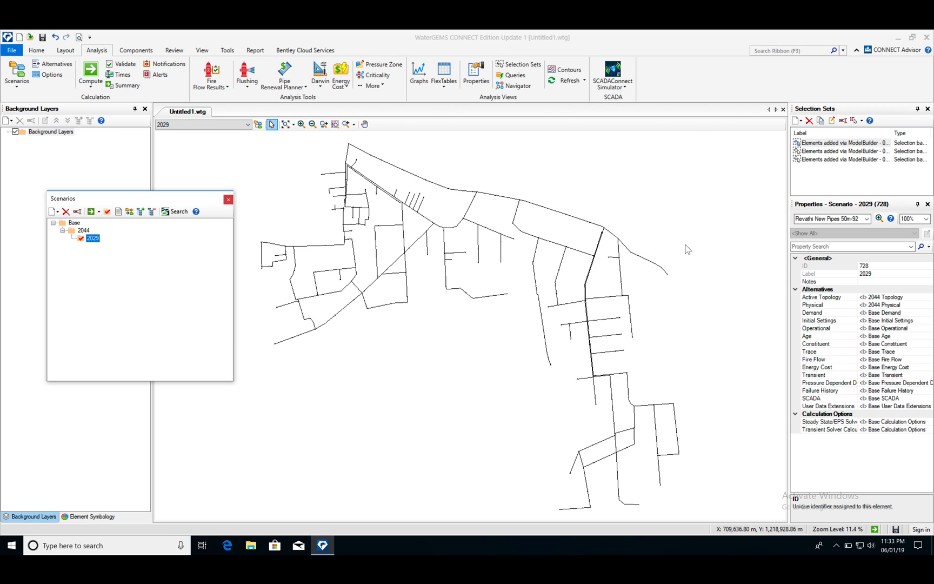
Create a new demand alternative named 2029 Demand for the 2029 scenario
click(883, 312)
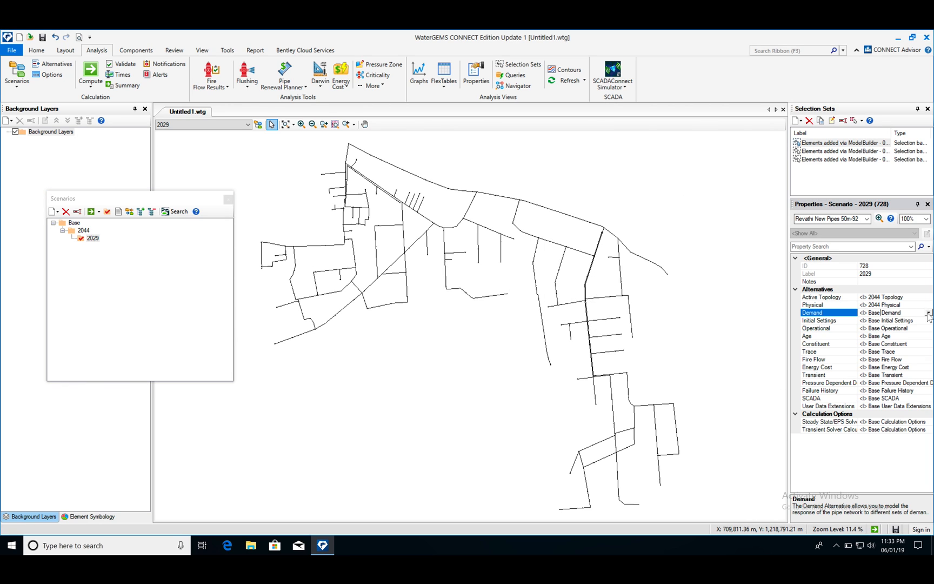
click(928, 314)
click(876, 320)
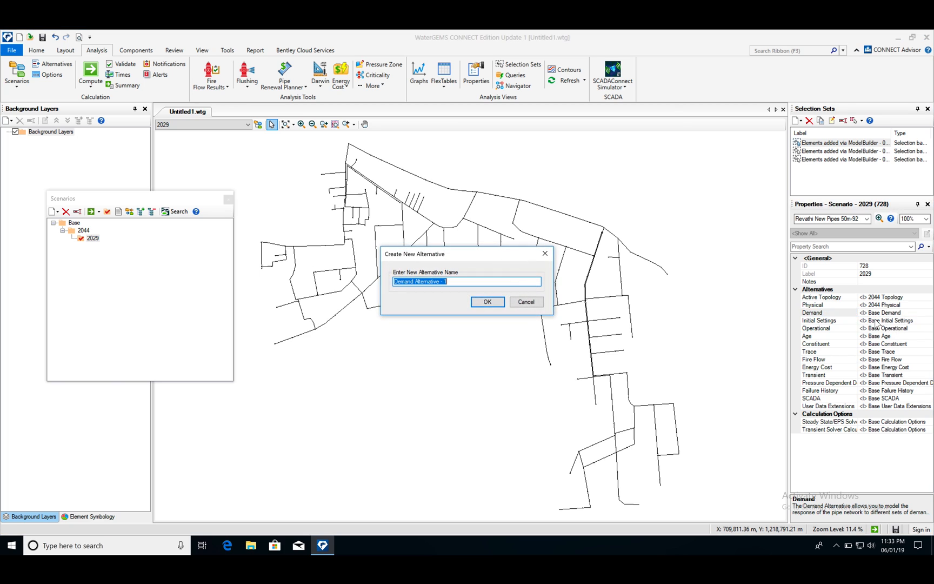
text(2029 Demand)
click(489, 302)
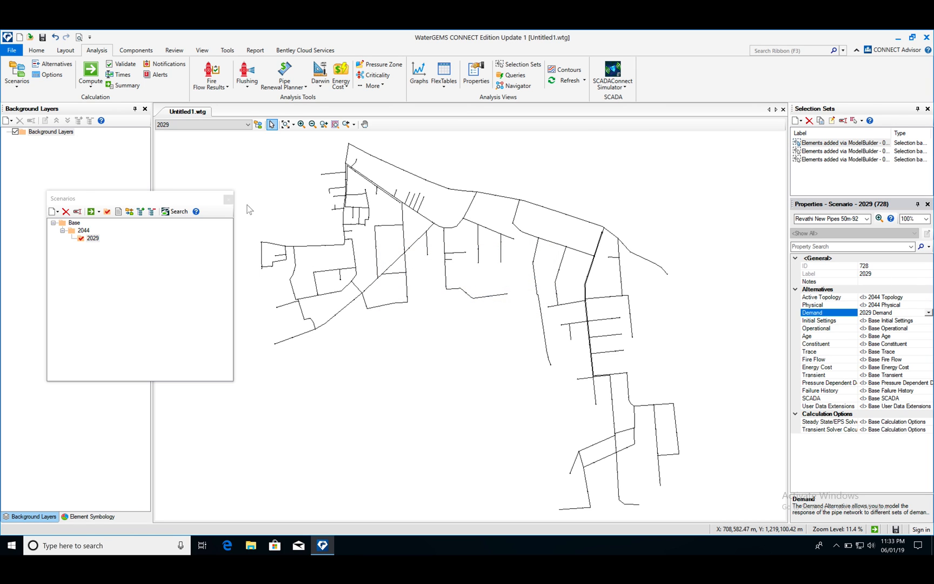
click(249, 160)
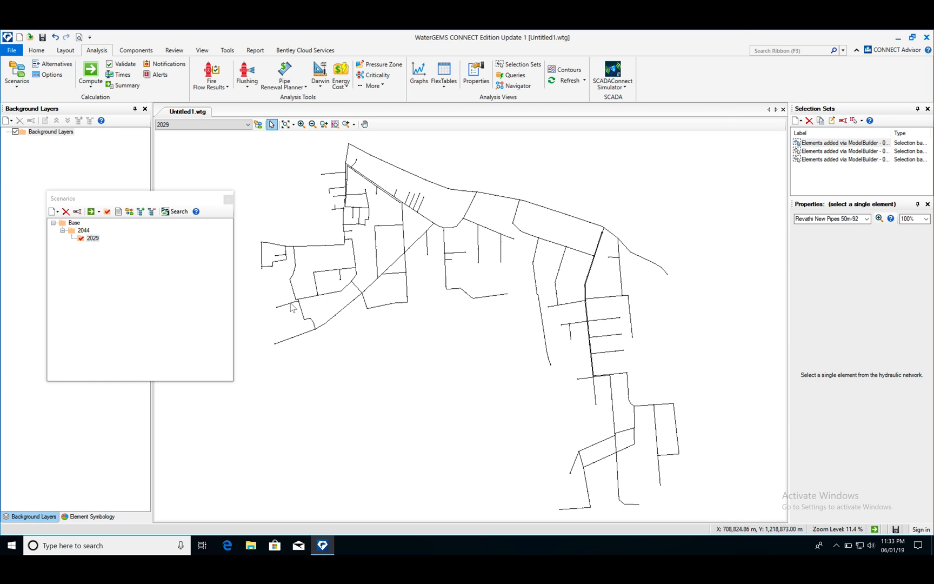
drag(451, 420, 393, 436)
Create another child scenario named 2018 under the 2044 scenario and make it current
right_click(94, 241)
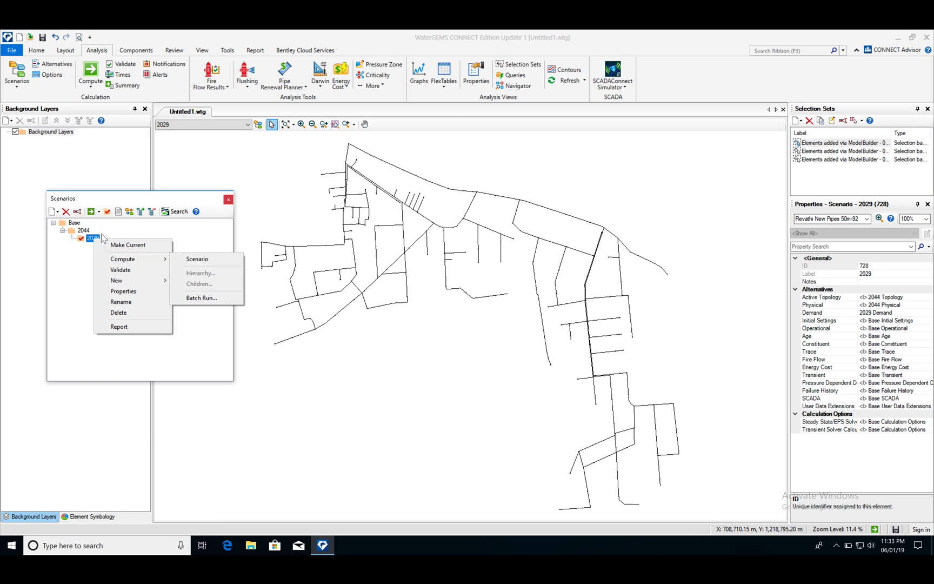
click(104, 233)
click(84, 231)
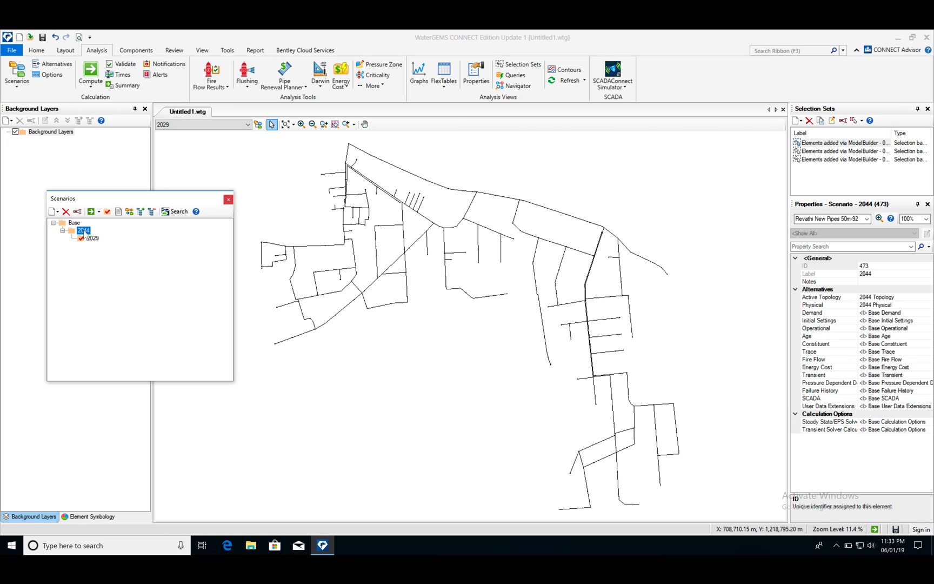
right_click(85, 231)
mouse_move(135, 272)
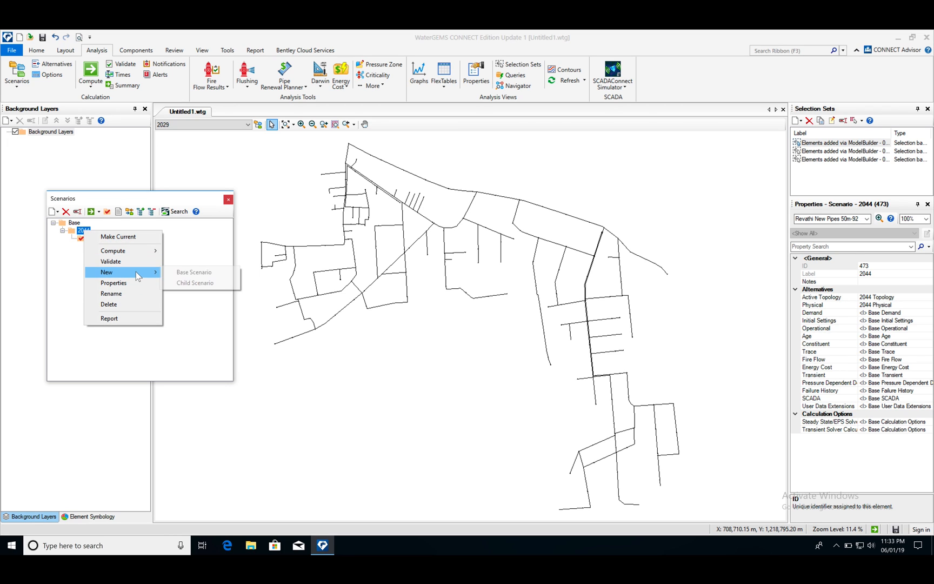
click(191, 282)
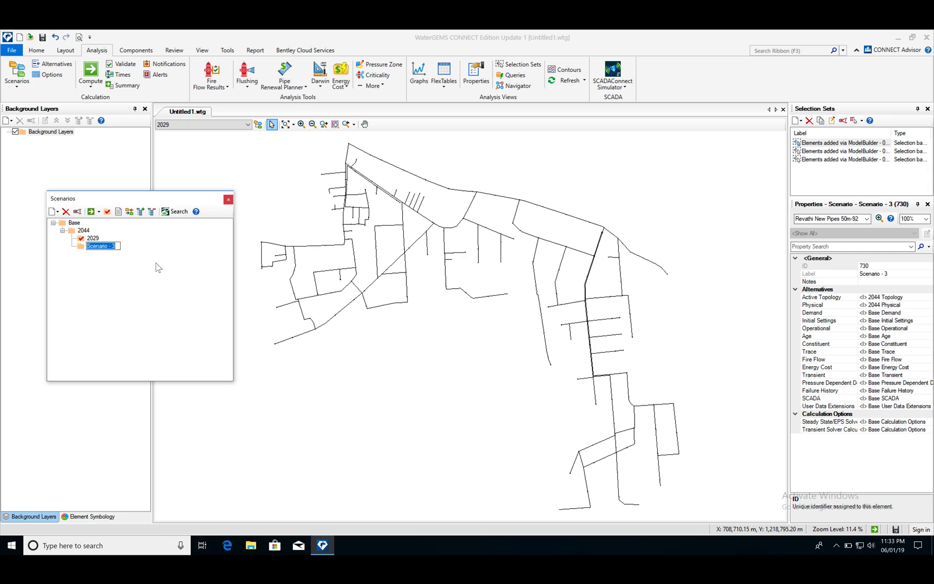
text(20)
key(Return)
right_click(95, 252)
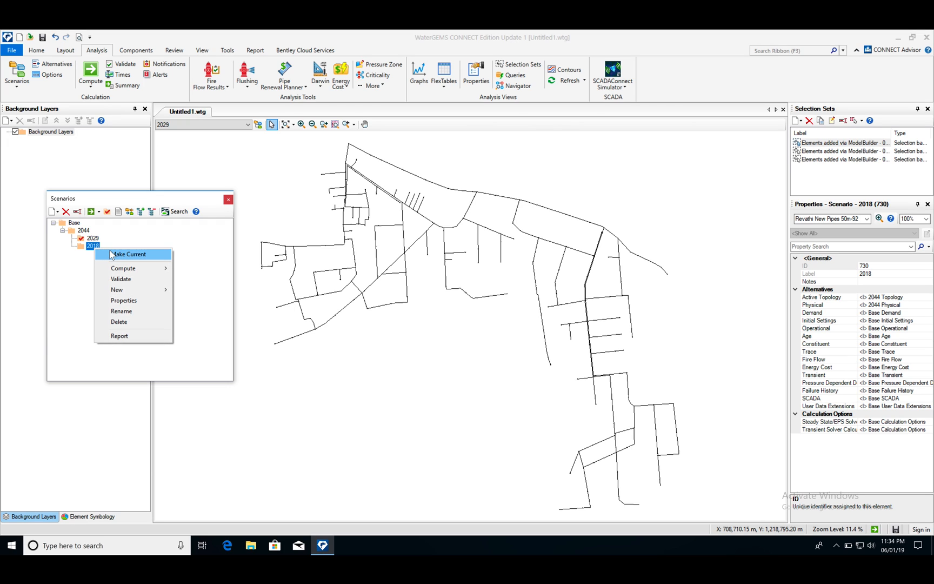
click(112, 252)
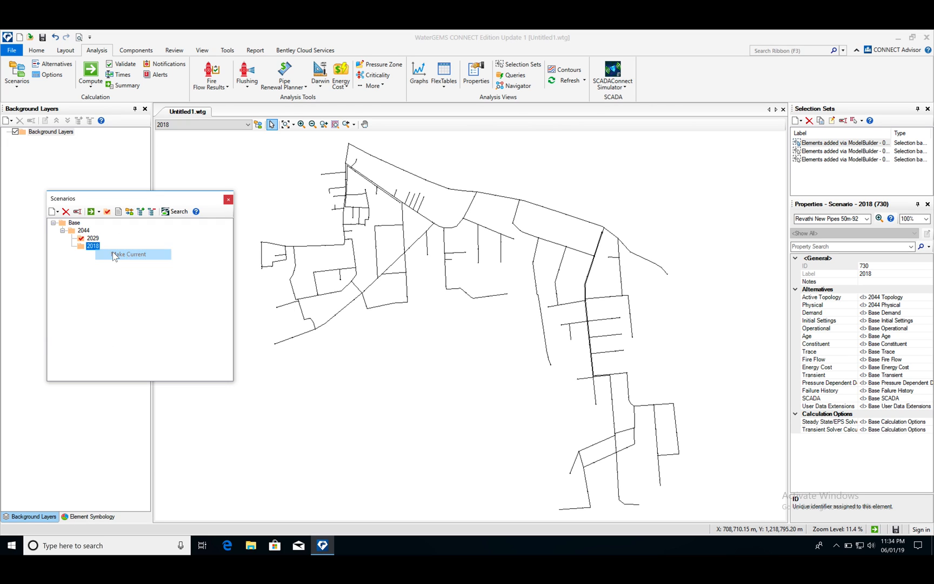
Create a new demand alternative named 2018 Demand for the 2018 scenario
click(904, 312)
click(928, 313)
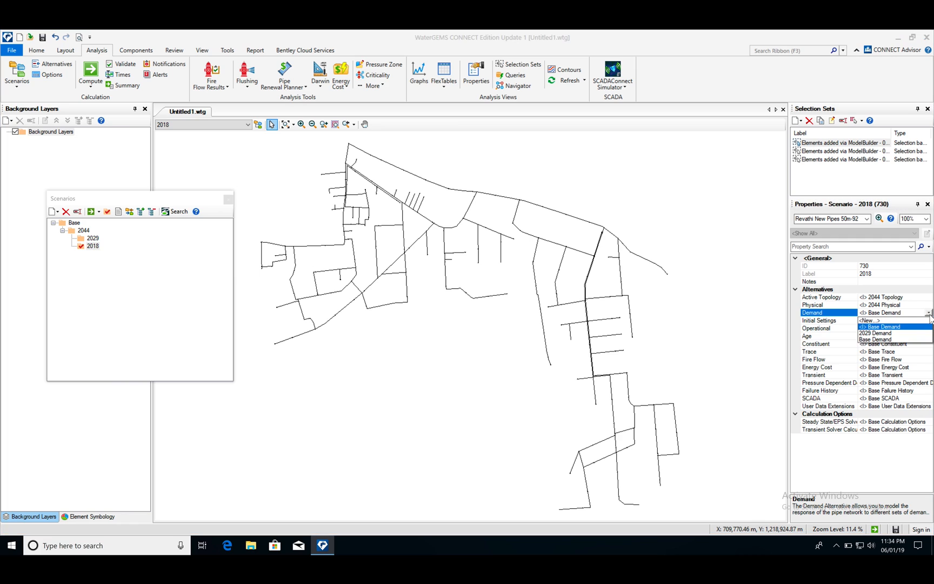
click(889, 321)
text(2018 Demand)
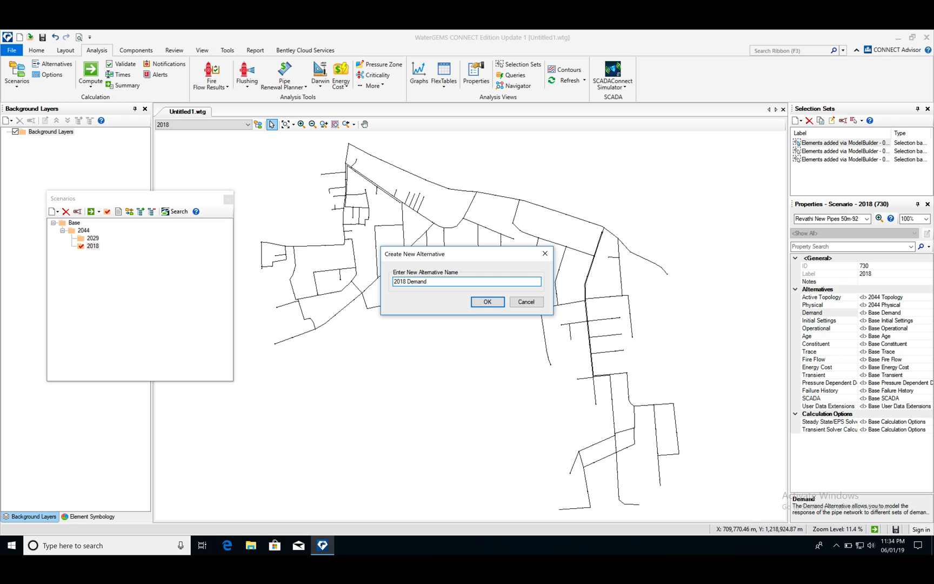
key(Return)
click(377, 370)
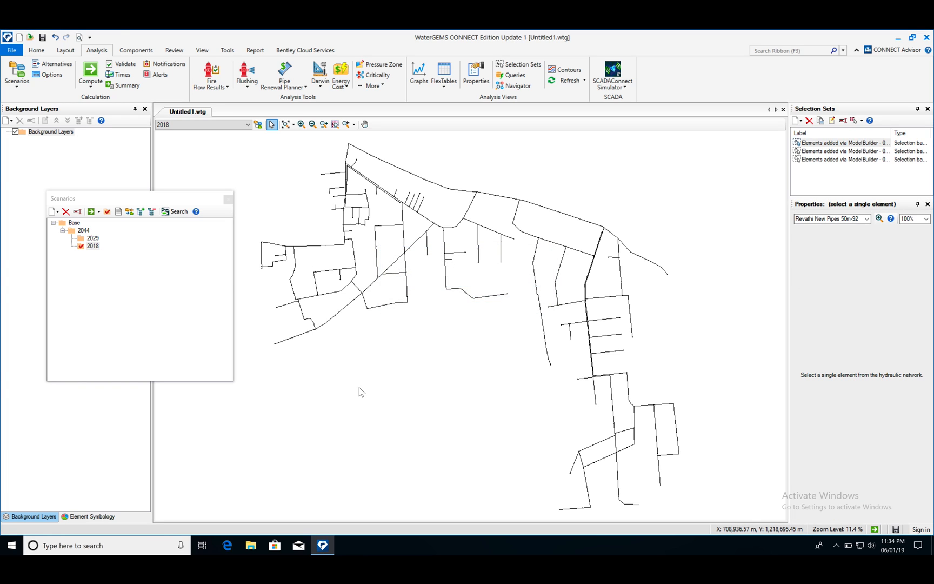
Delete the existing billing meter aggregation definition aaa from LoadBuilder
click(228, 50)
click(100, 65)
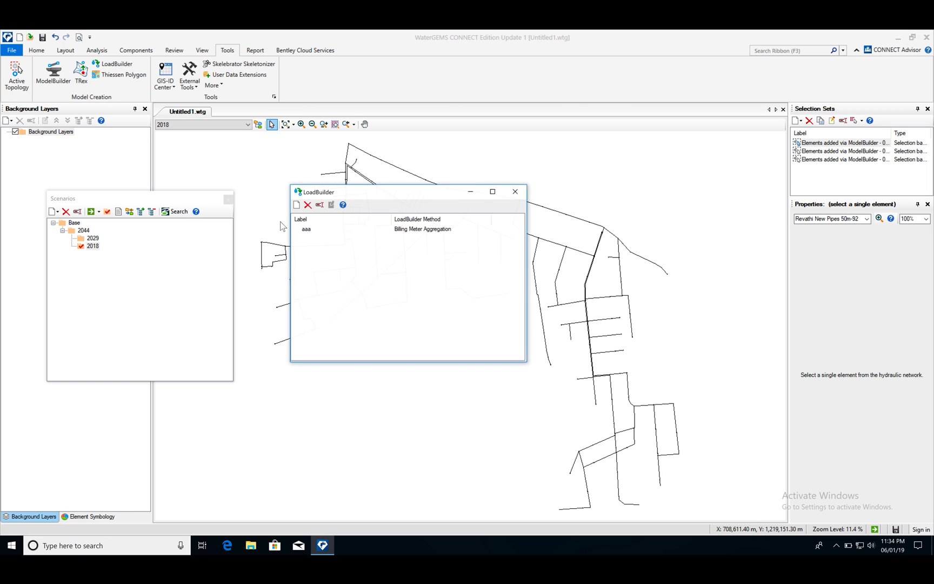
click(306, 229)
click(308, 205)
click(296, 205)
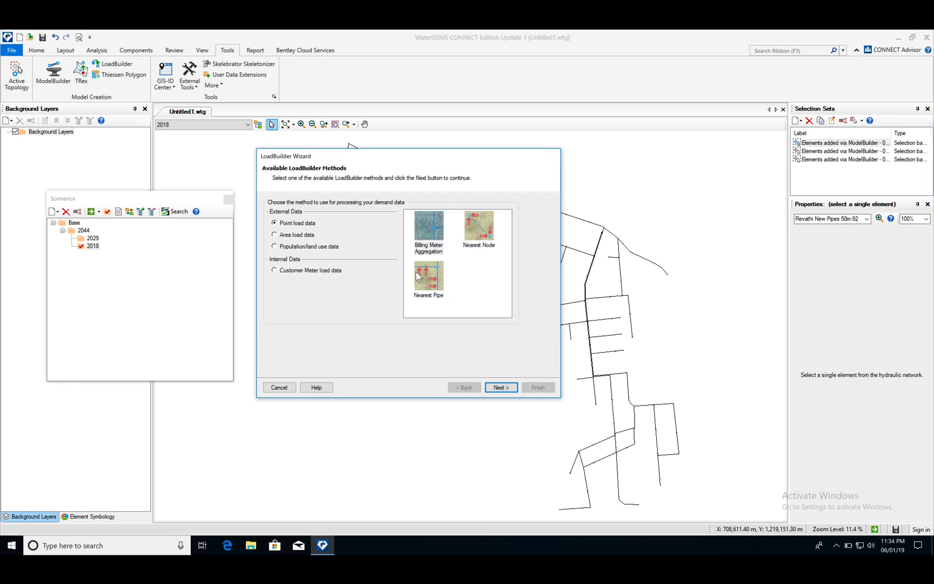
click(497, 388)
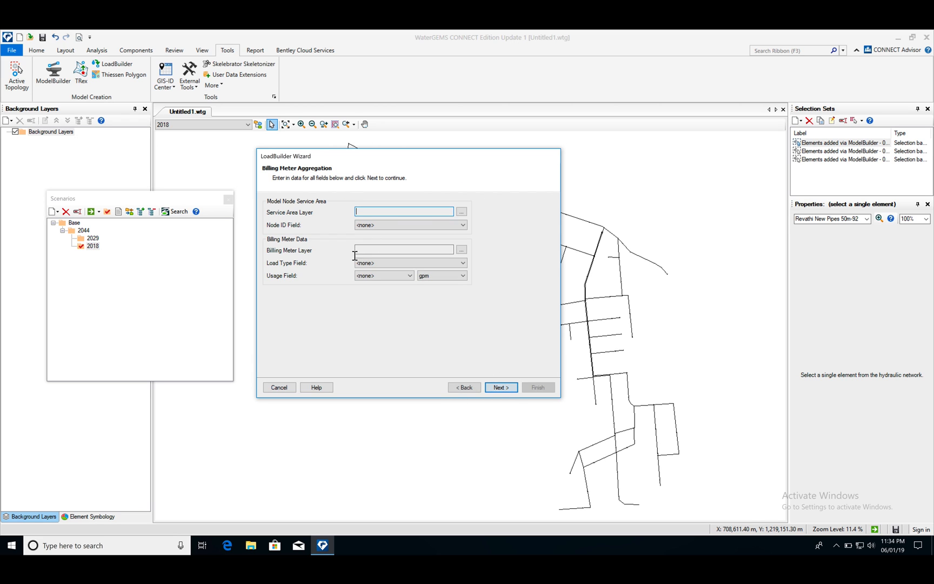
click(290, 389)
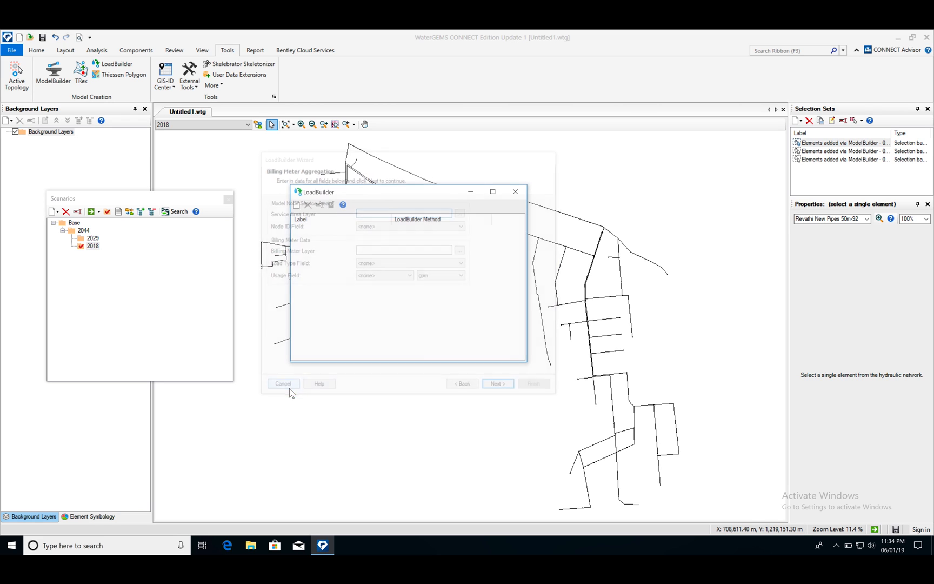
click(516, 191)
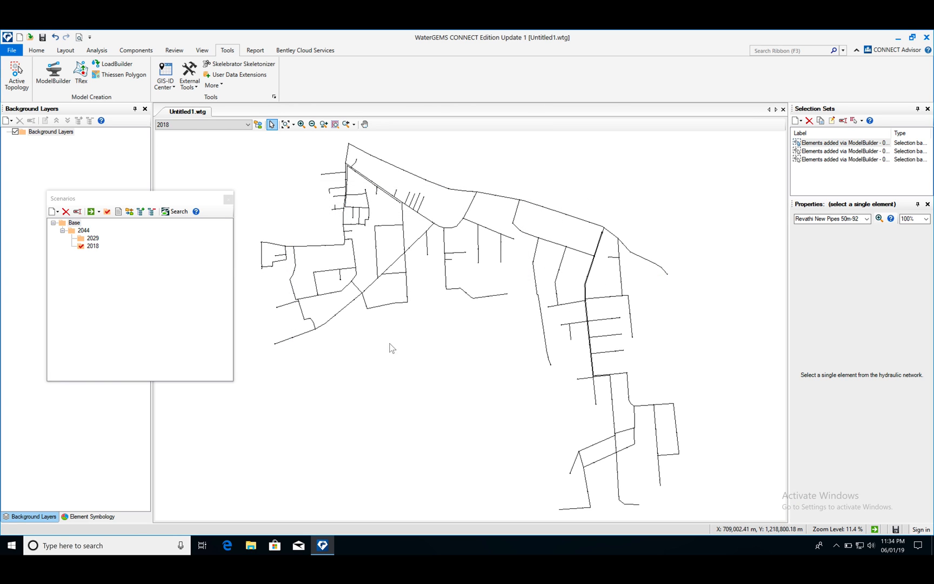
Review the 2044, 2029 and 2018 scenarios by making each current in turn, finishing with 2044 as the current scenario
click(178, 278)
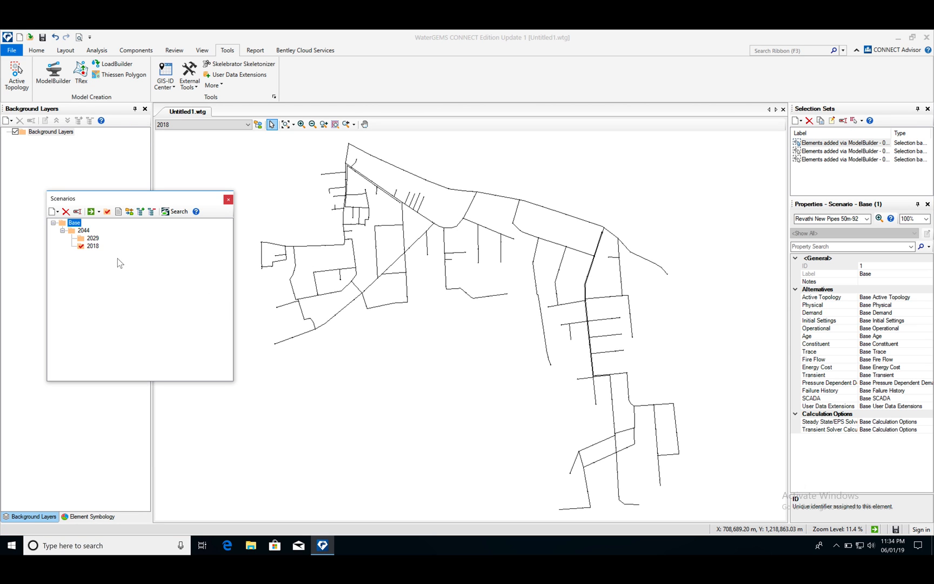
click(84, 231)
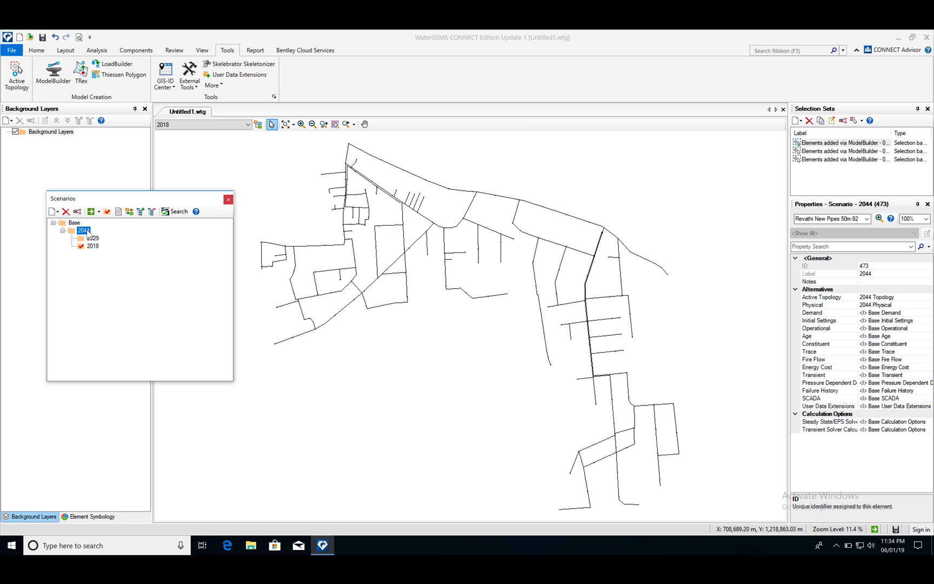
click(107, 212)
click(93, 238)
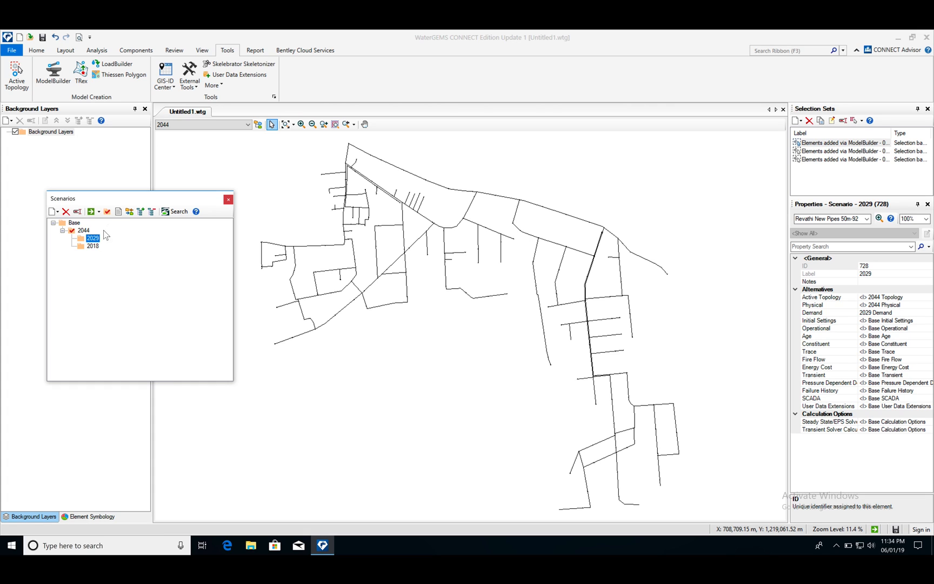
click(108, 211)
click(93, 246)
click(108, 211)
click(85, 231)
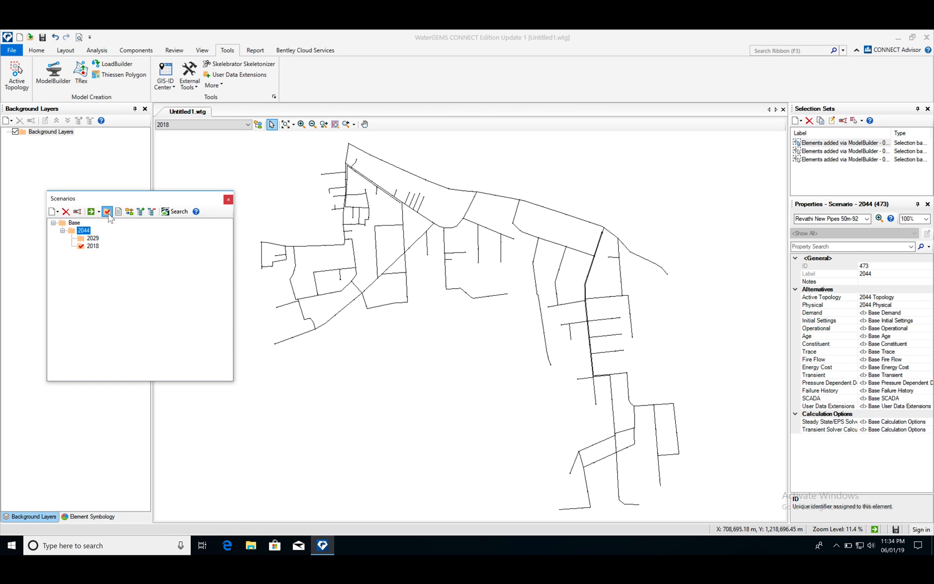
click(107, 212)
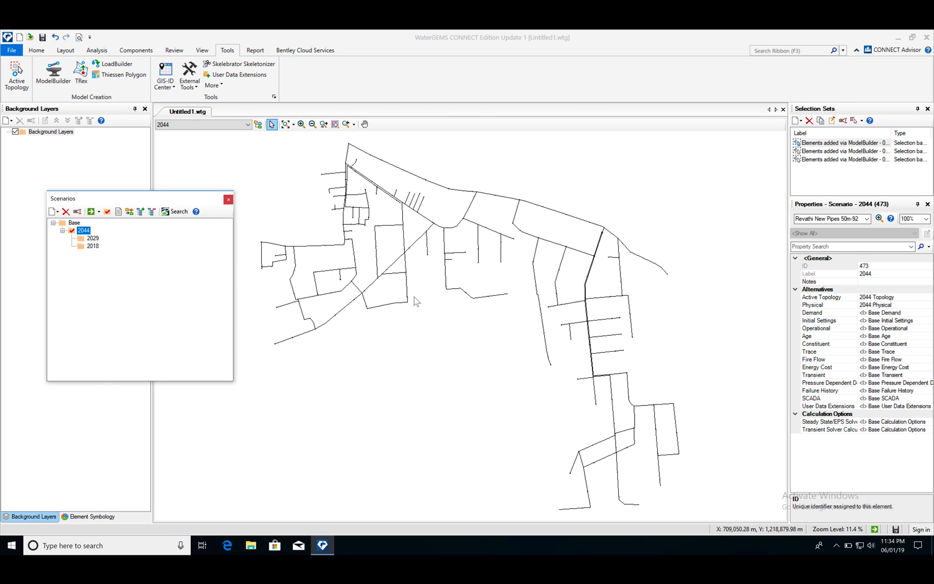
Compare the physical properties of pipe Revathi Existing Pipes 50m-102 in the 2044 and 2029 scenarios
click(469, 213)
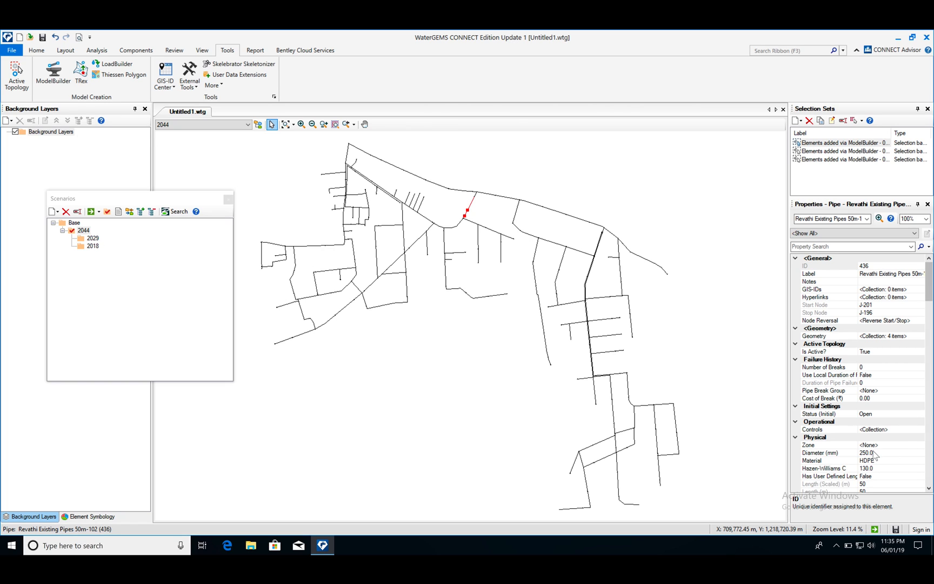
click(97, 239)
click(107, 212)
click(482, 214)
click(470, 206)
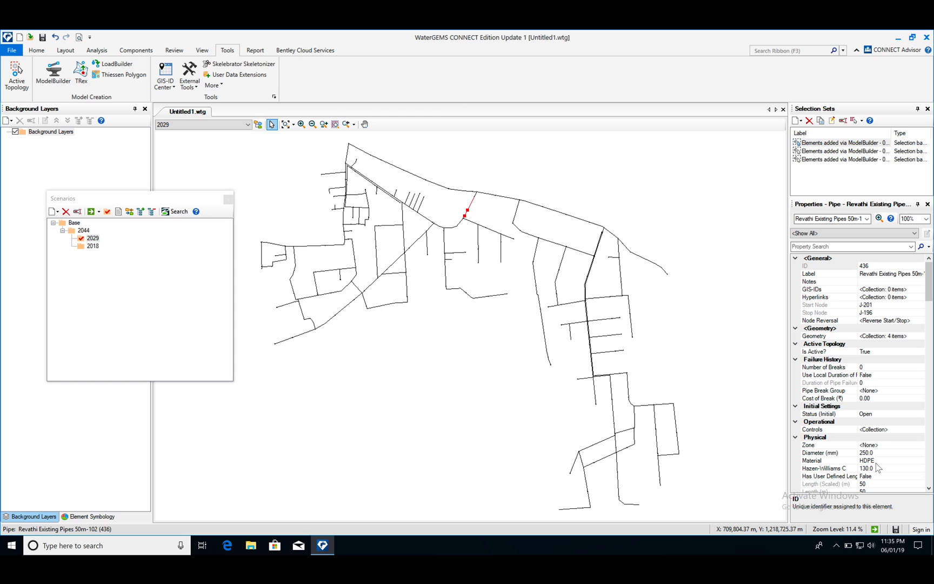
Make the 2044 scenario current and set the diameter of pipe Revathi Existing Pipes 50m-102 to 300 mm
click(85, 231)
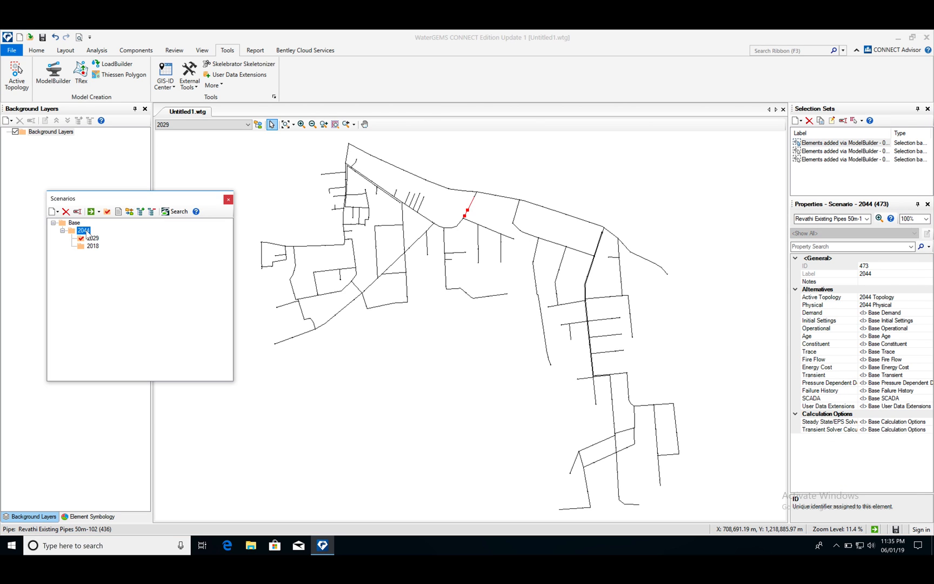
click(107, 211)
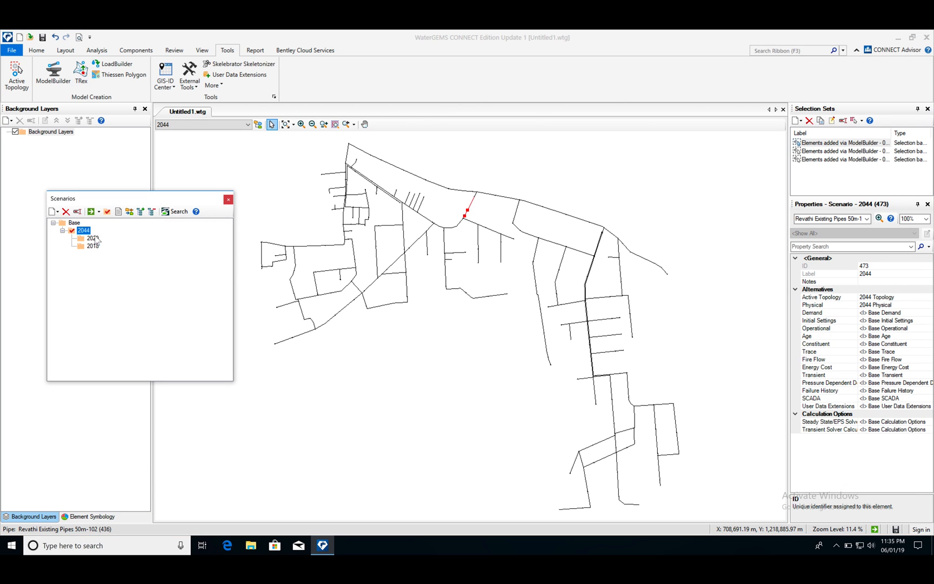
click(478, 211)
click(471, 202)
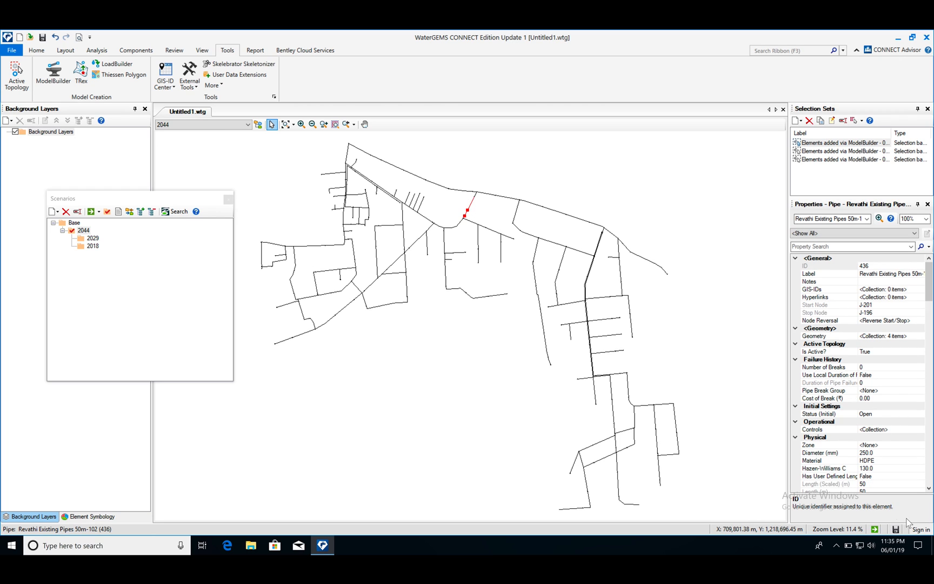
click(872, 454)
text(300)
key(Return)
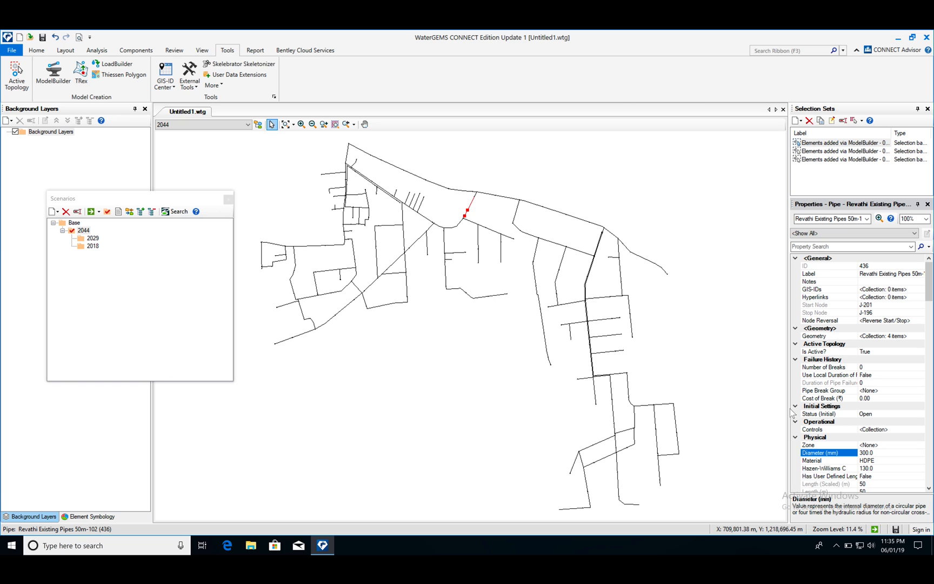
Check the diameter of pipe Revathi Existing Pipes 50m-102 in the 2029 scenario and in the 2018 scenario
click(95, 238)
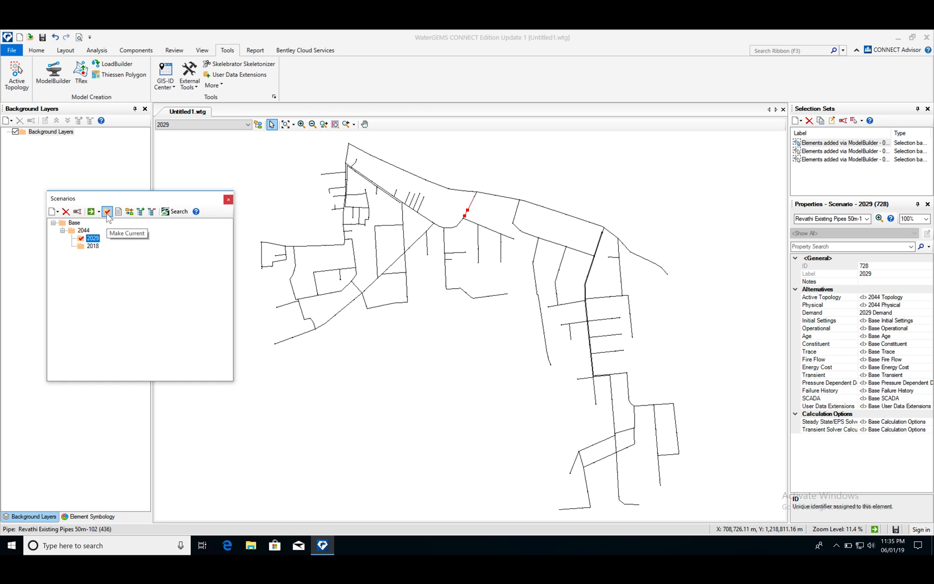
click(481, 210)
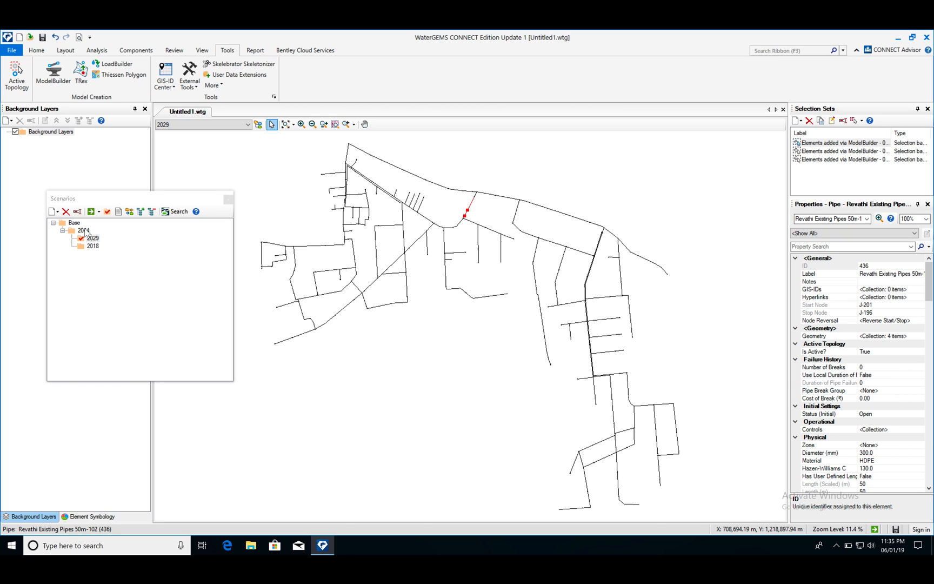
click(92, 246)
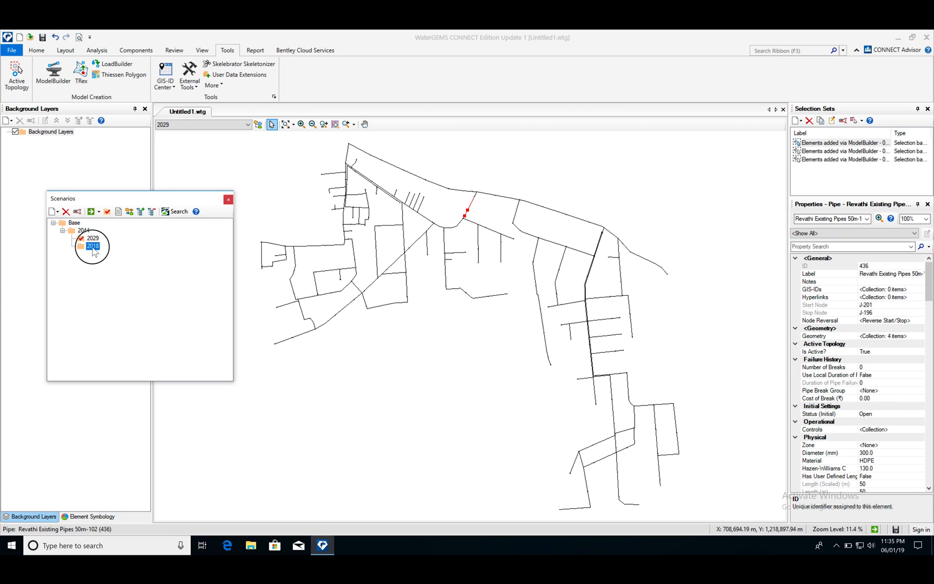
click(106, 212)
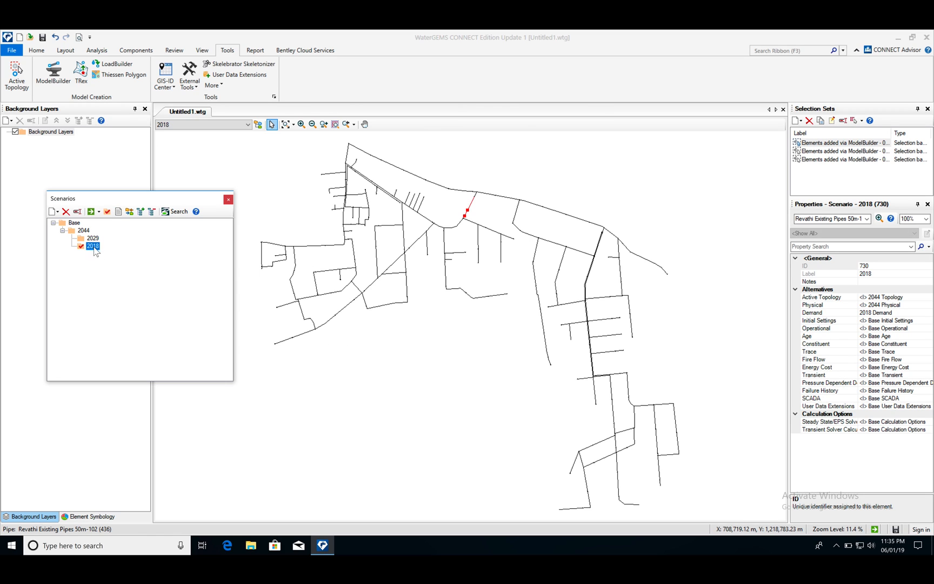
click(491, 201)
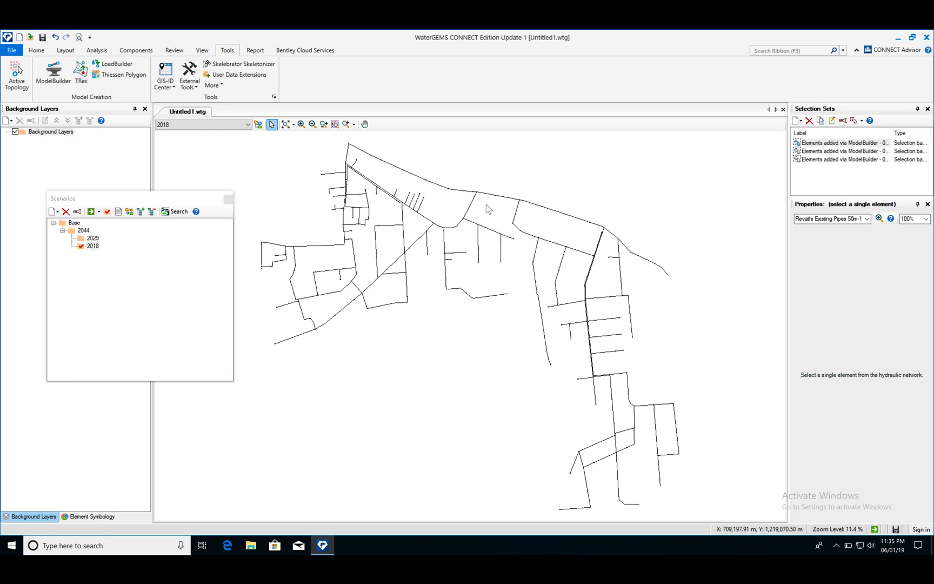
click(469, 208)
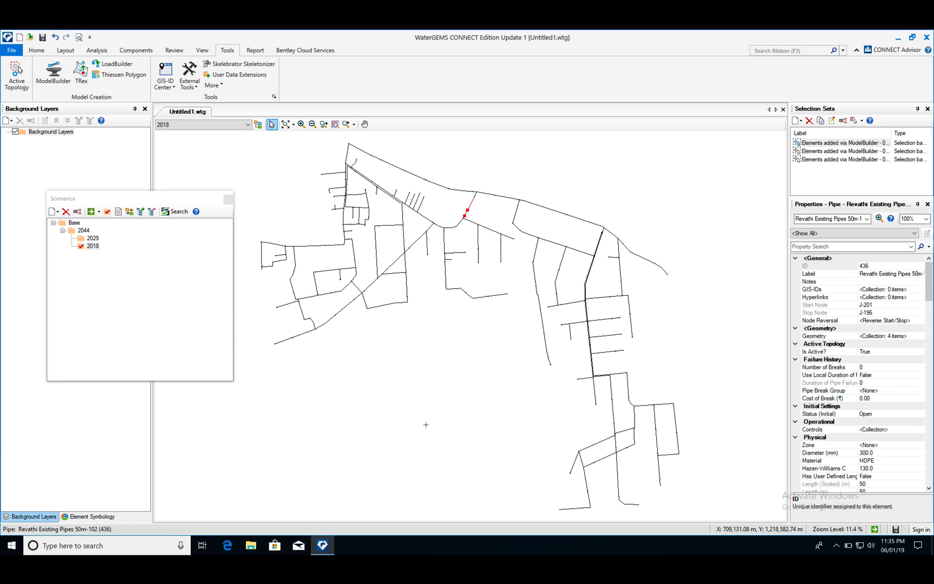
Clear the pipe selection and make the Base scenario current
click(335, 377)
click(80, 232)
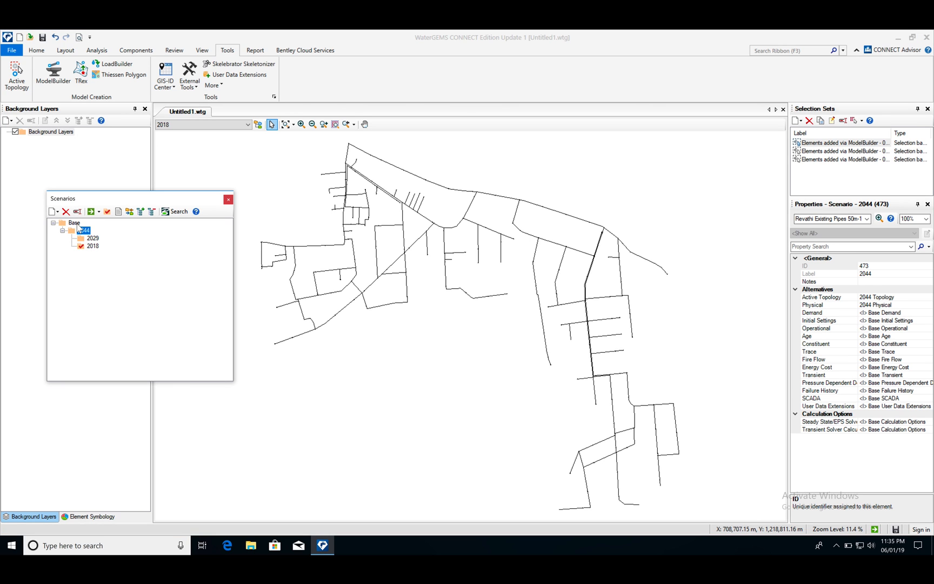
click(529, 336)
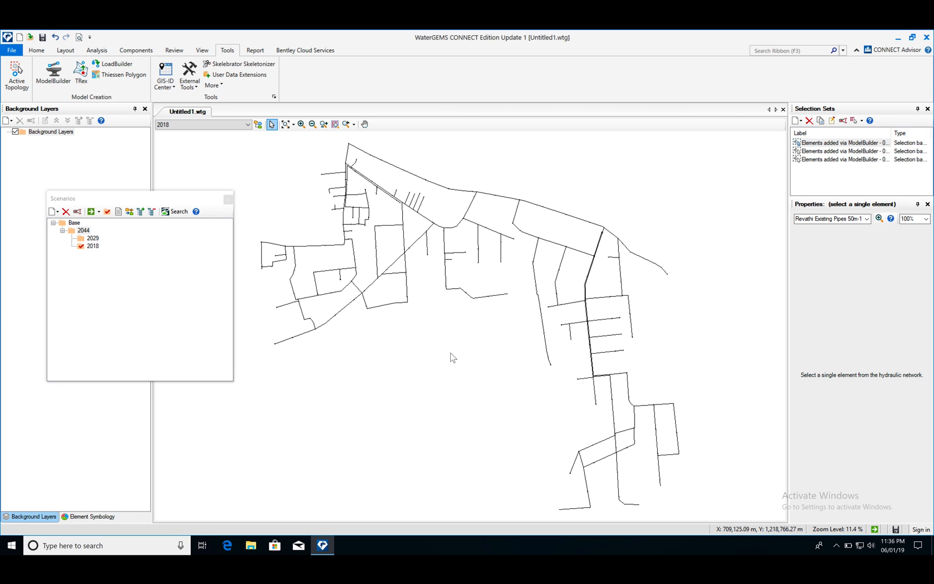
click(74, 223)
click(107, 212)
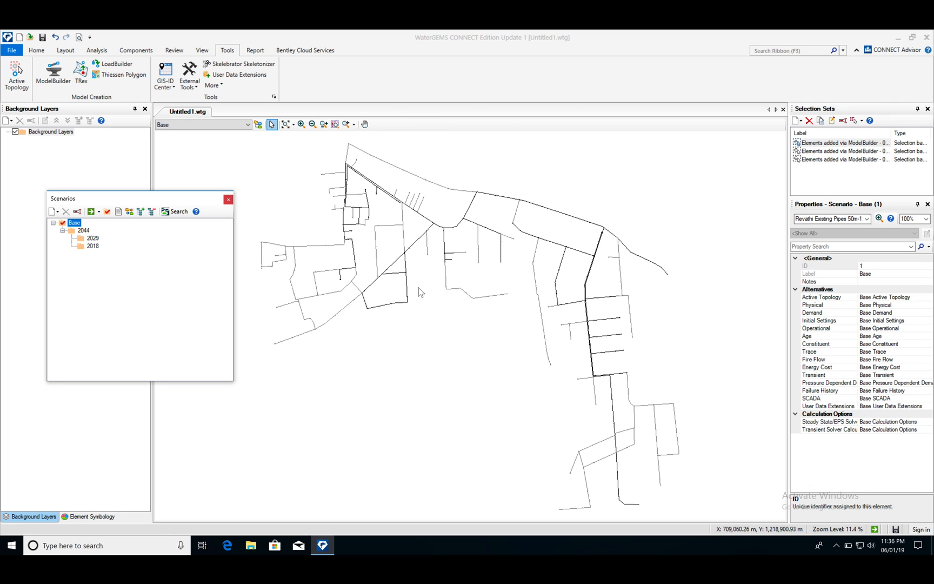
Review the Material and Pipe_Field_1 columns of the pipe FlexTable for the Base scenario, then close the table
click(256, 50)
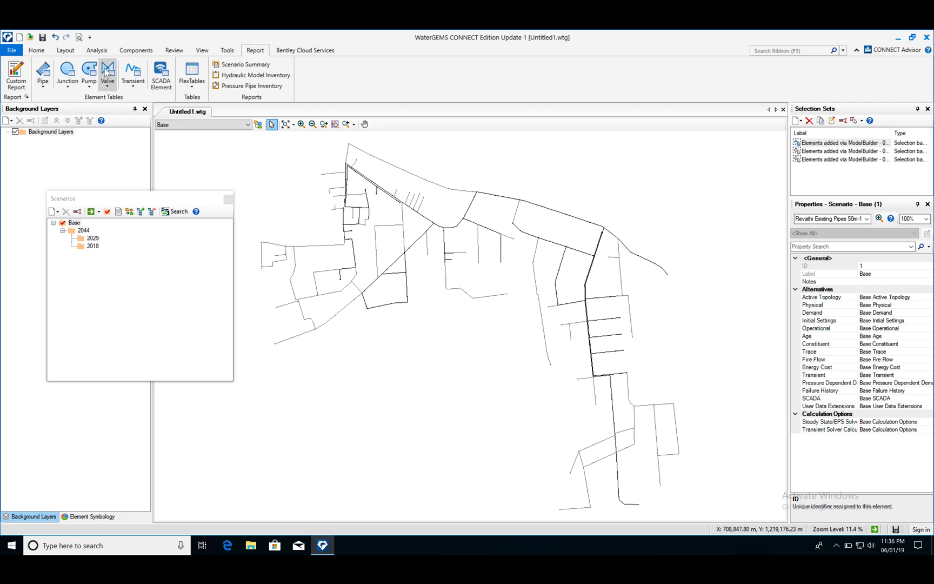
click(43, 72)
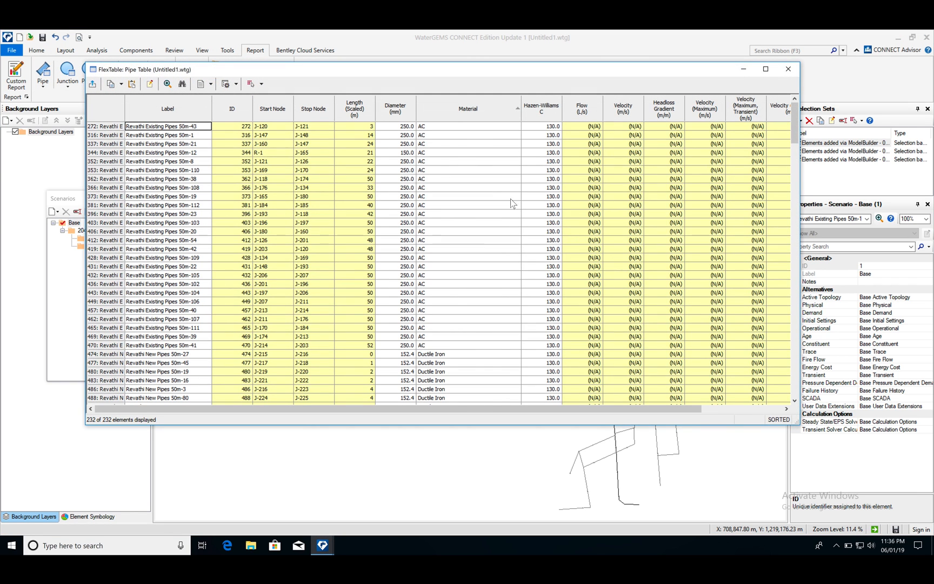
drag(545, 411, 721, 415)
drag(793, 133, 802, 62)
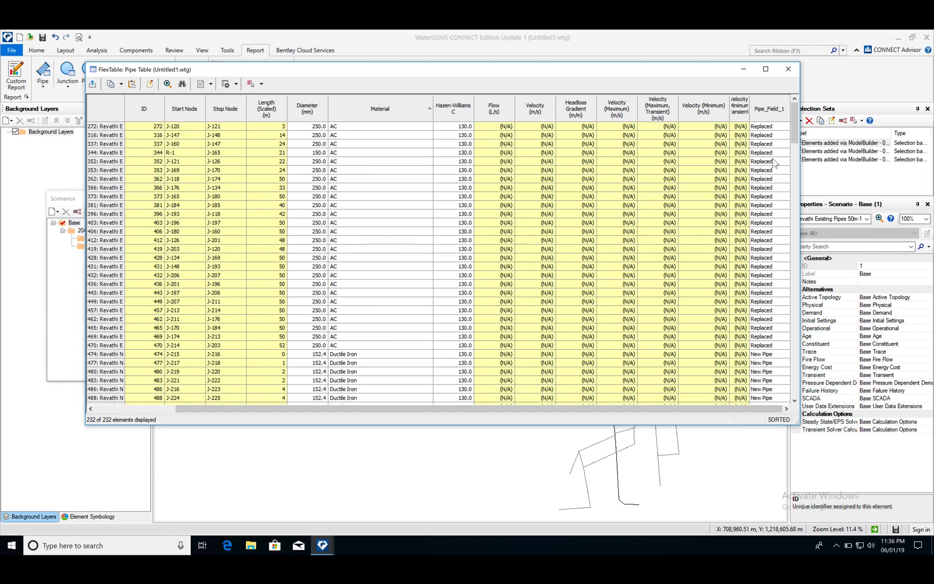
click(788, 69)
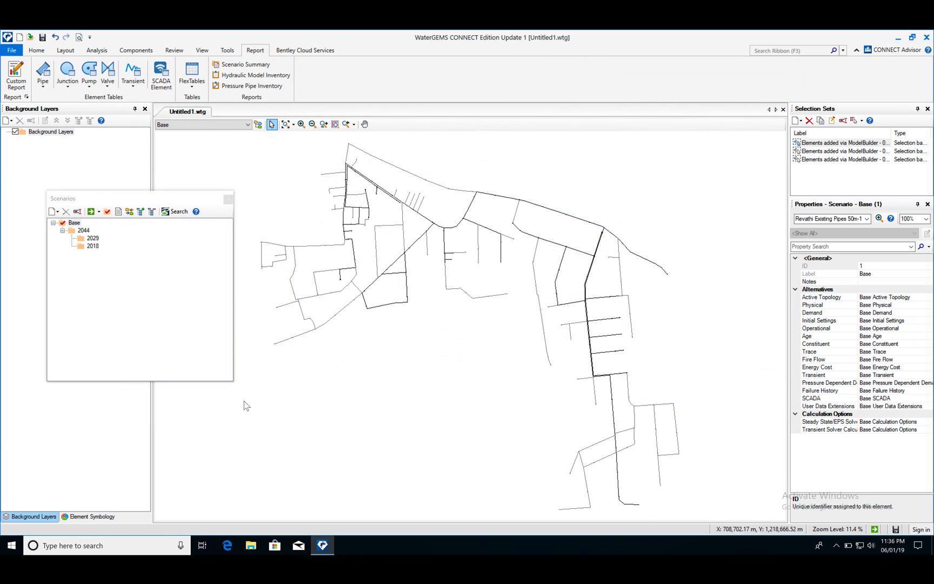
Switch the current scenario from Base back to 2044
click(83, 231)
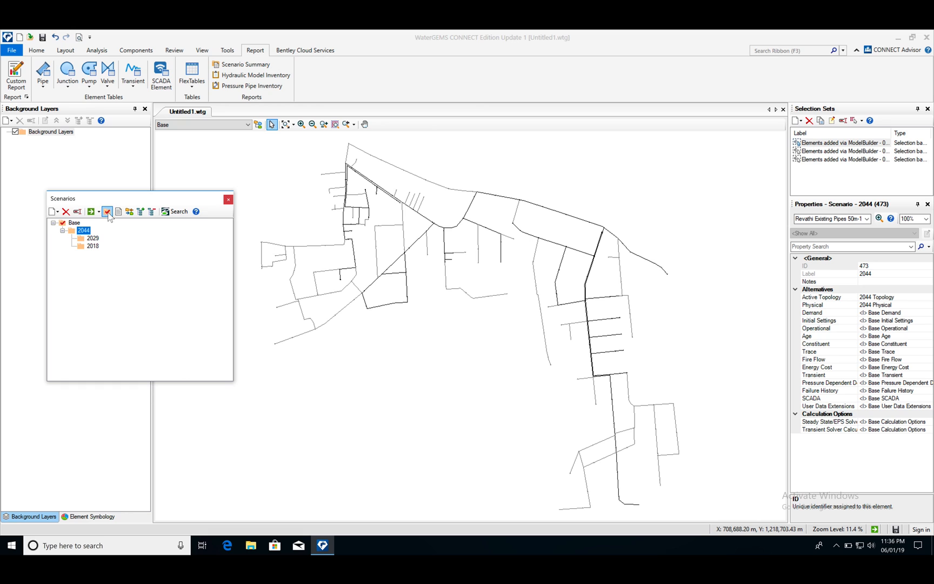
click(74, 223)
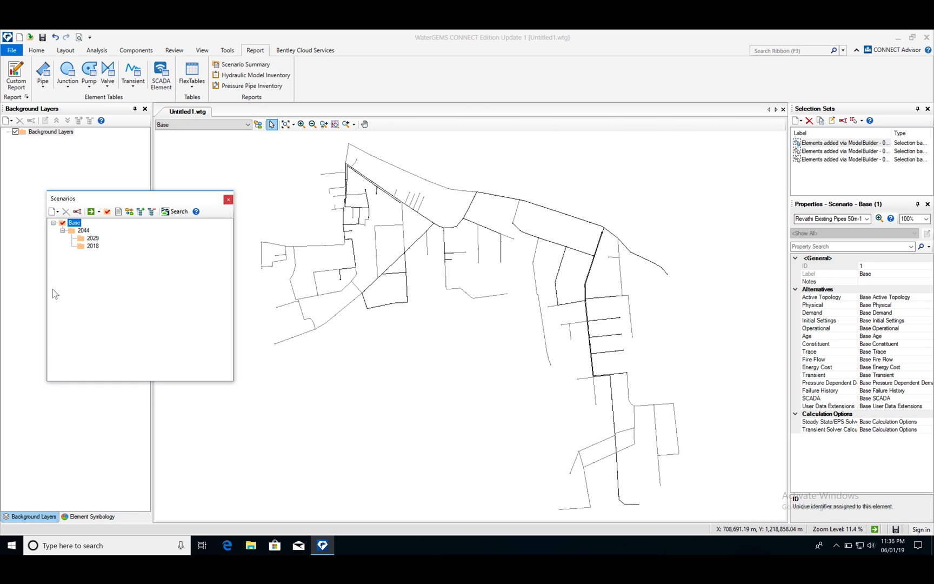
click(84, 230)
click(107, 214)
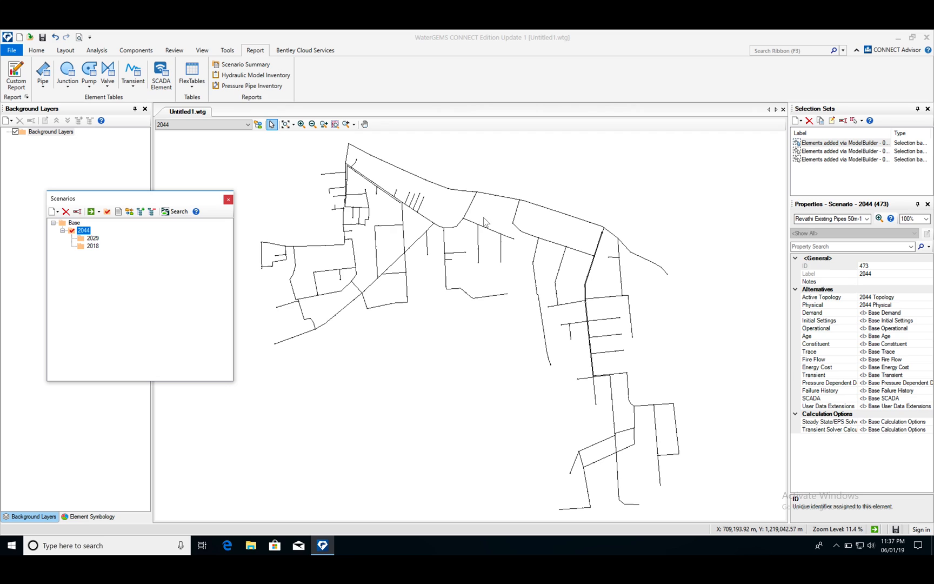
Compare the alternatives assigned to scenarios 2029, 2044 and 2018, ending with 2044 selected
click(93, 238)
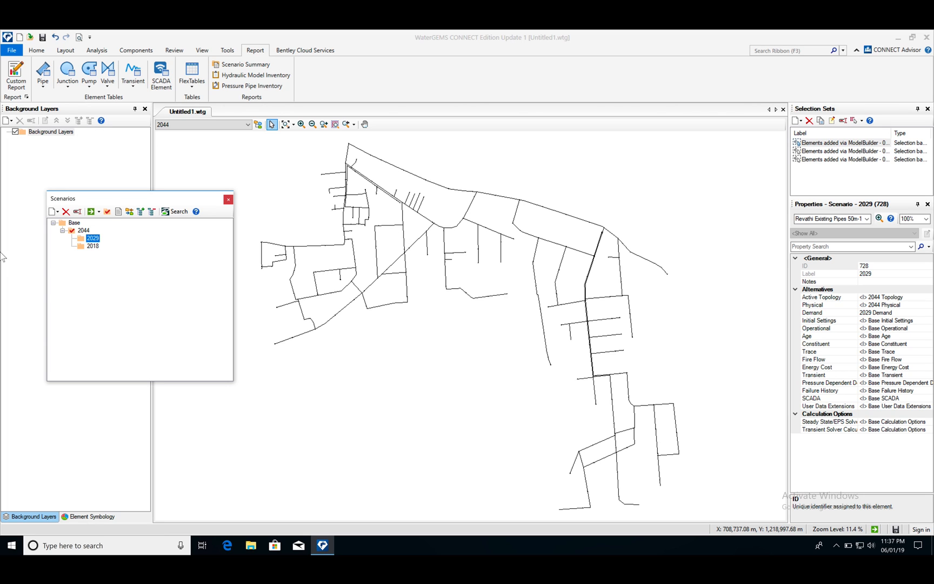
click(82, 230)
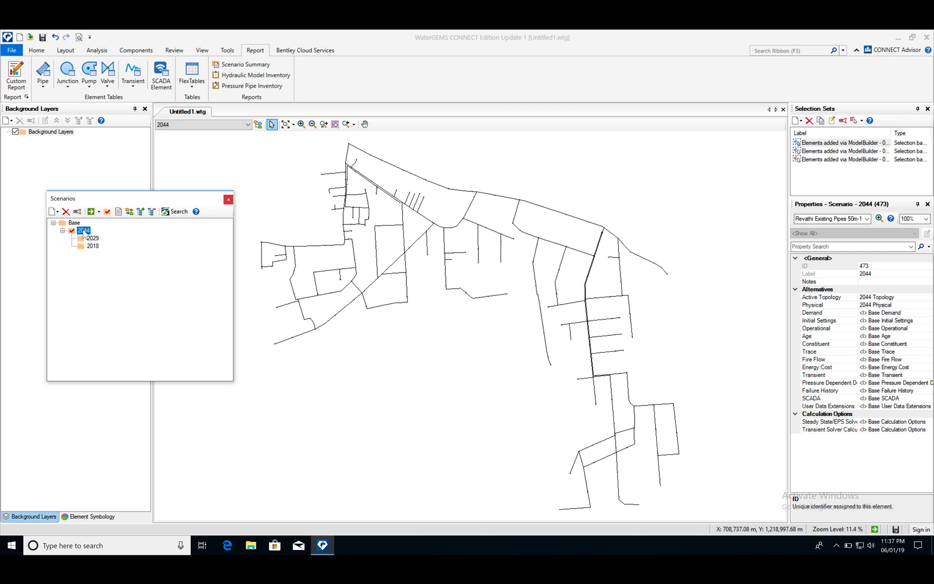
click(94, 246)
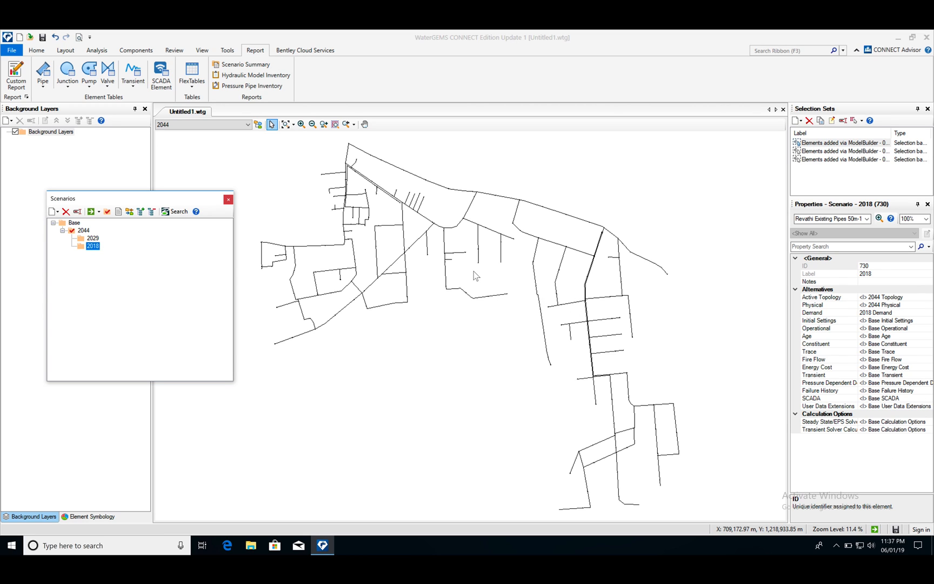
drag(477, 333, 397, 391)
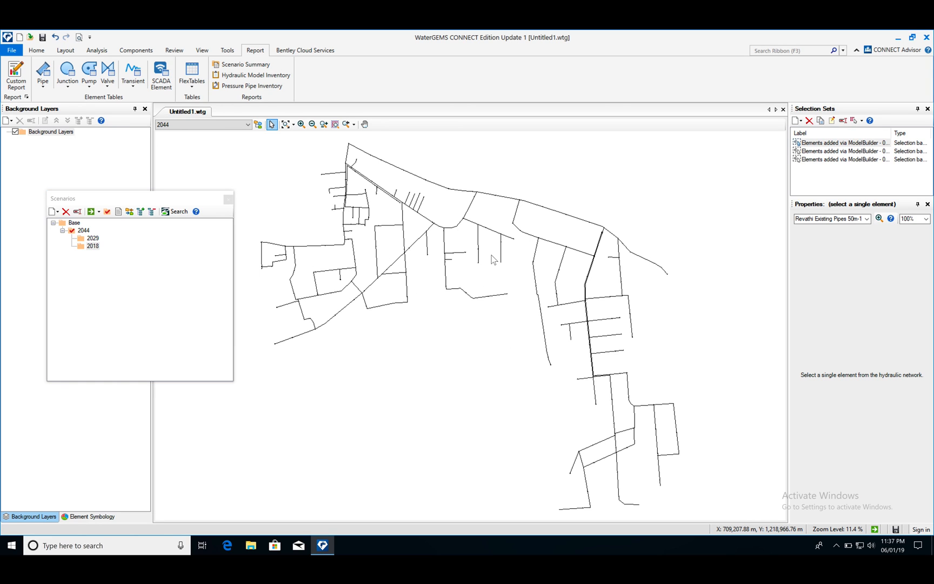
click(93, 246)
click(84, 231)
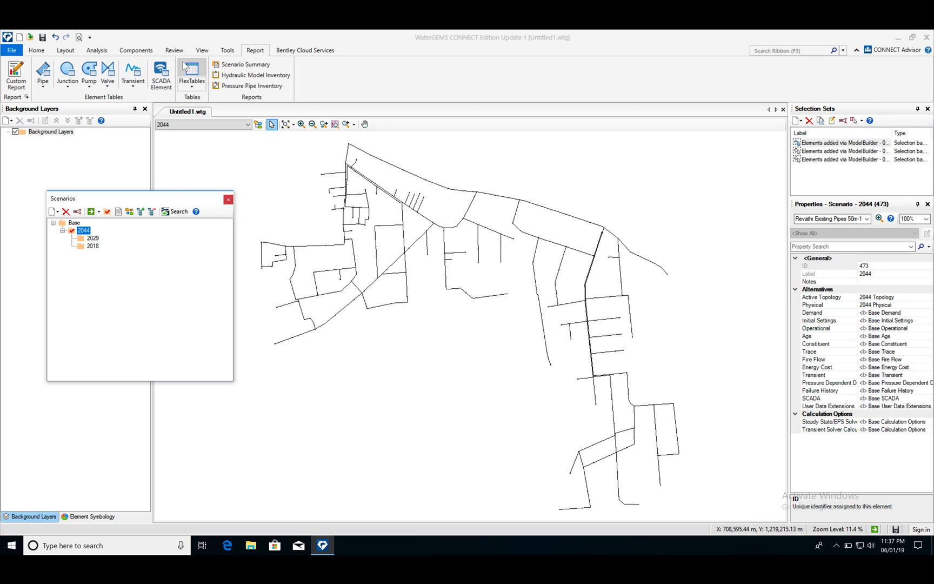
Review the Material and Pipe_Field_1 columns of the pipe FlexTable for the 2044 scenario, then close the table
click(189, 84)
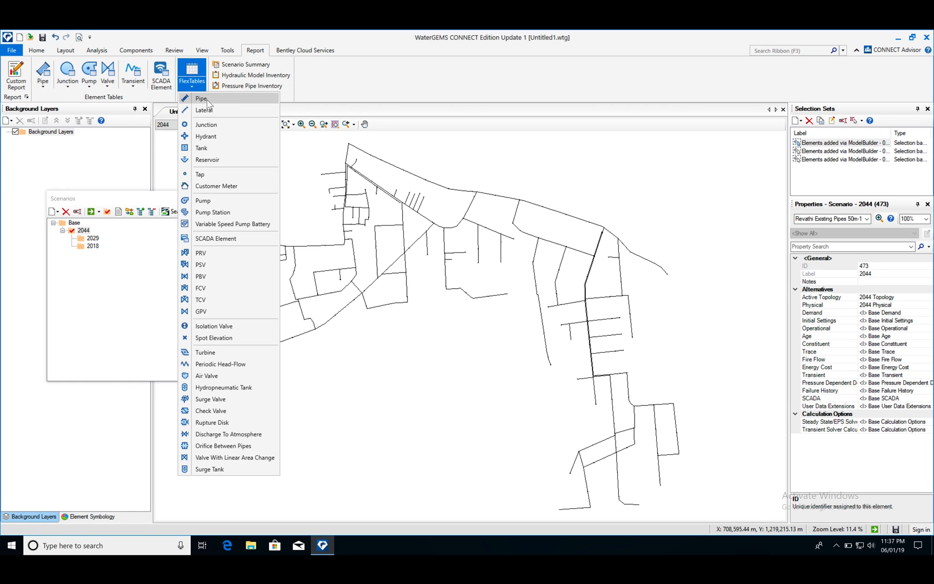
click(201, 98)
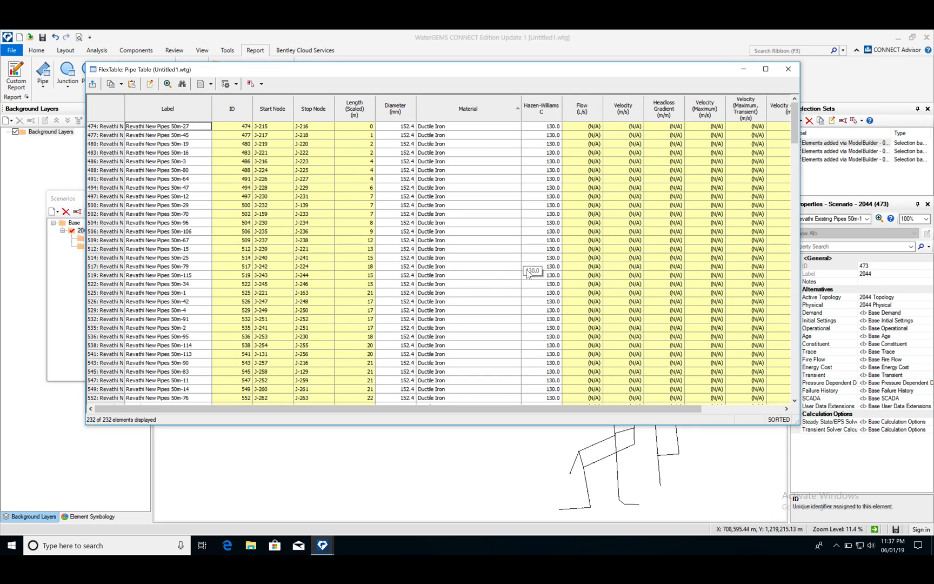
scroll(273, 161, down, 2)
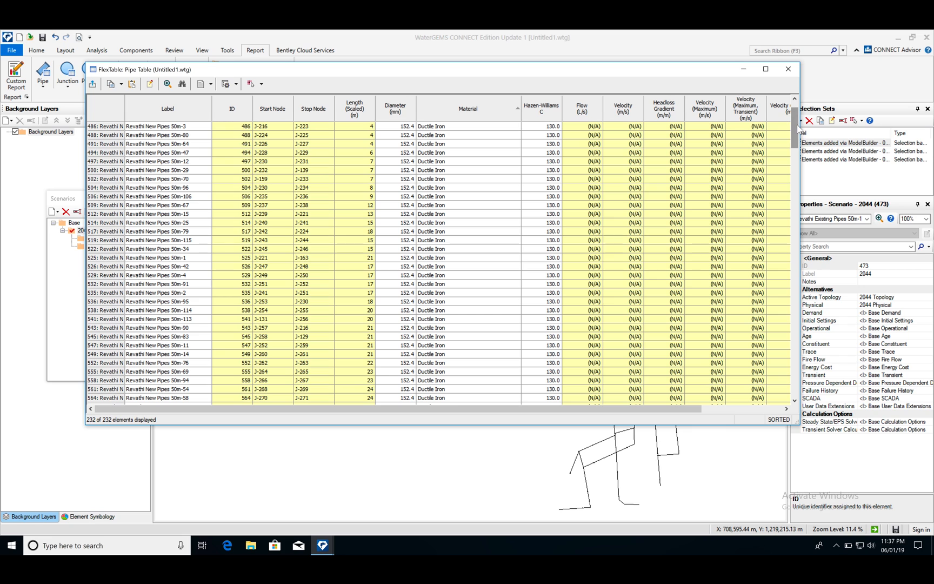
click(683, 410)
drag(683, 408, 808, 410)
drag(679, 411, 829, 392)
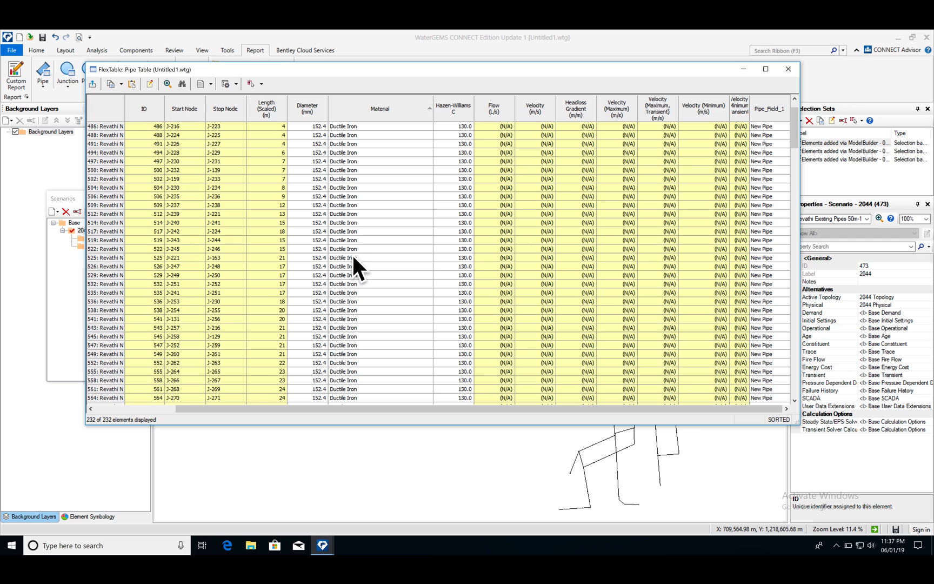
drag(794, 138, 785, 304)
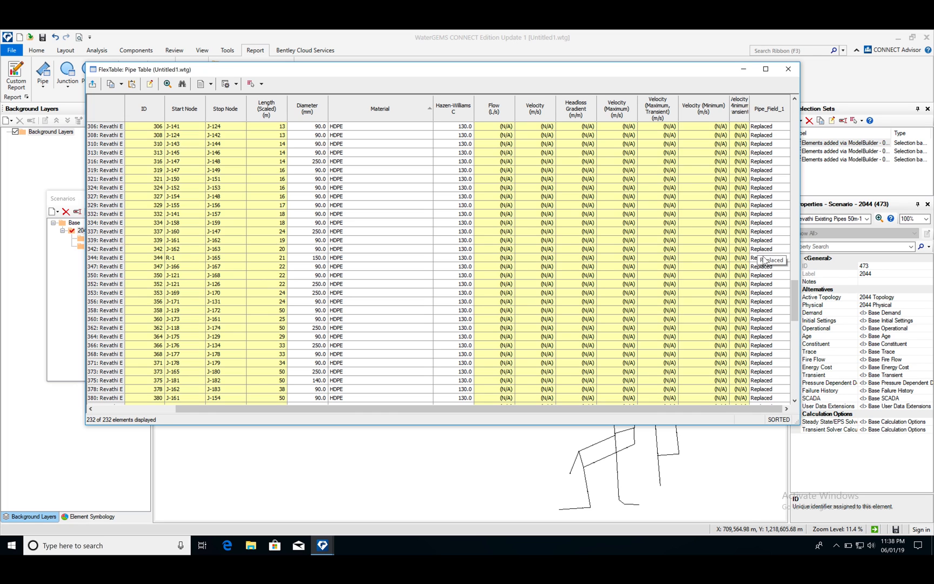
click(788, 69)
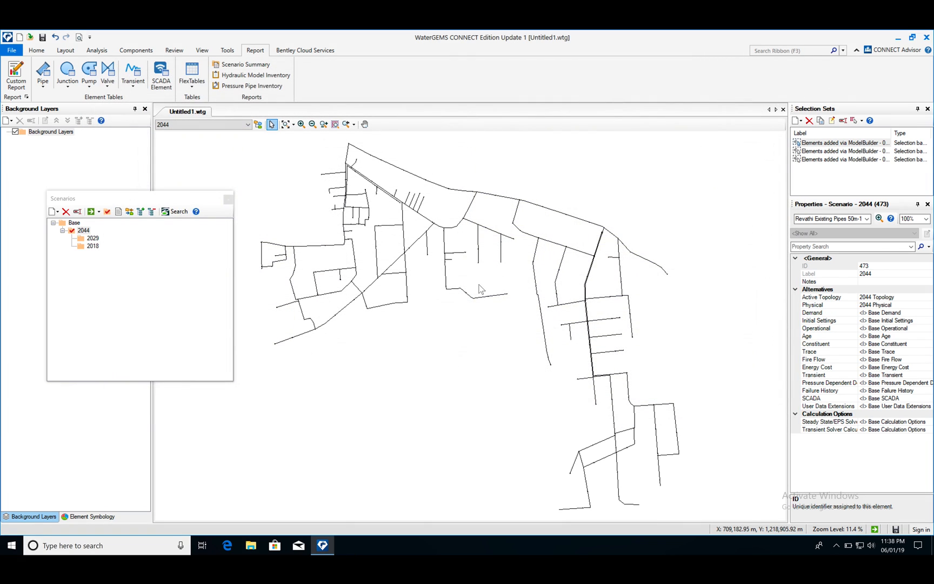
Make pipe Revathi New Pipes 50m-112, at the free end of the central branch, inactive in the 2044 scenario's topology
click(481, 297)
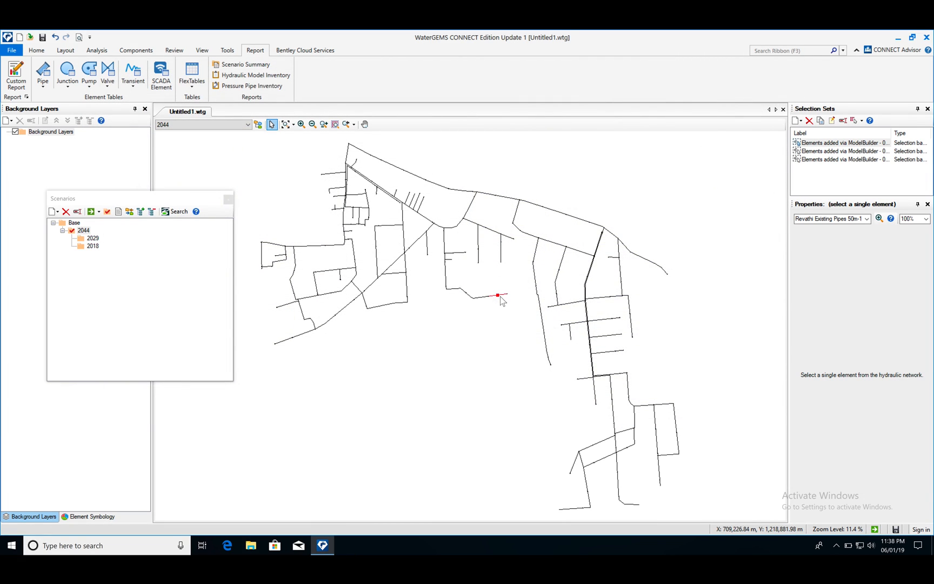
click(500, 297)
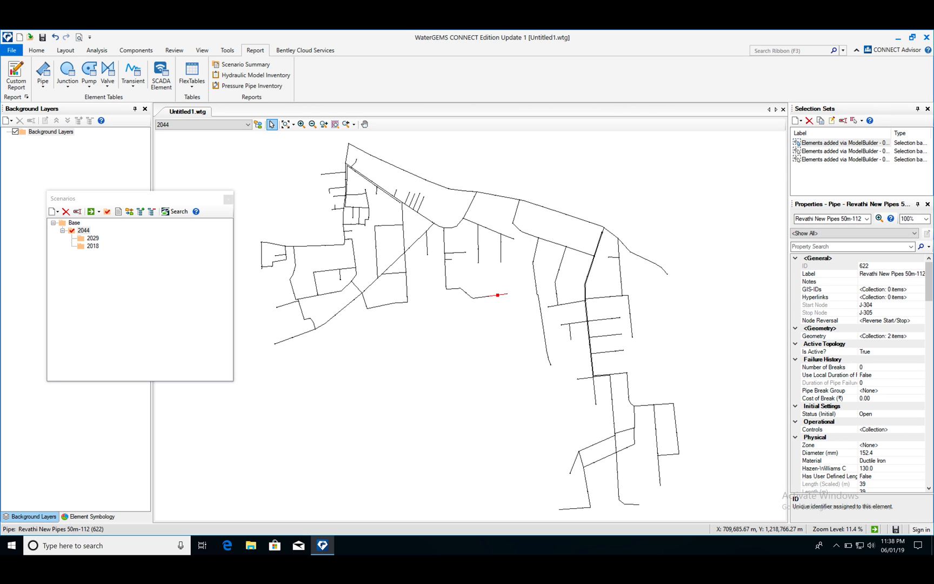
scroll(919, 286, down, 1)
click(832, 328)
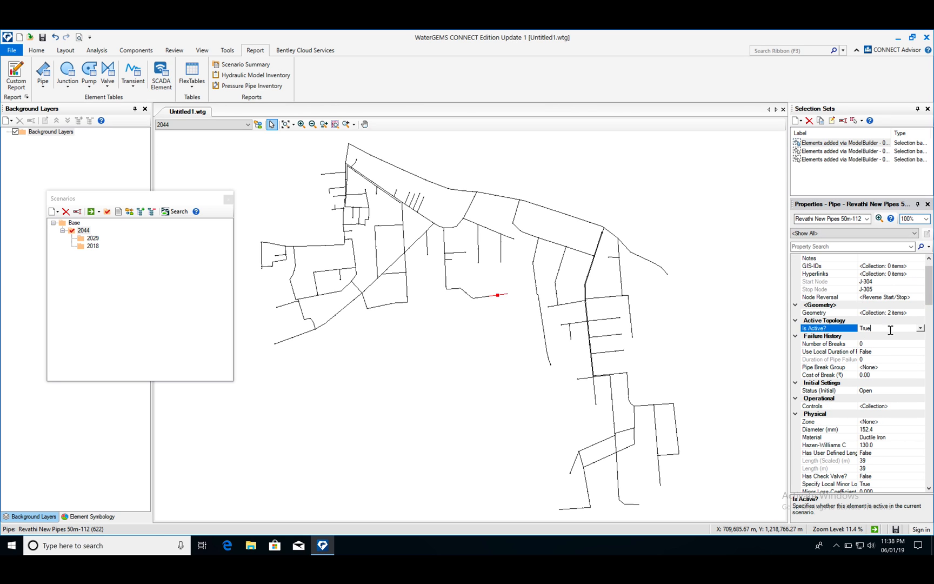
click(920, 328)
click(879, 342)
Set the Pipe_Field_1 value of pipe Revathi New Pipes 50m-112 to Discard and clear the selection
scroll(865, 351, down, 10)
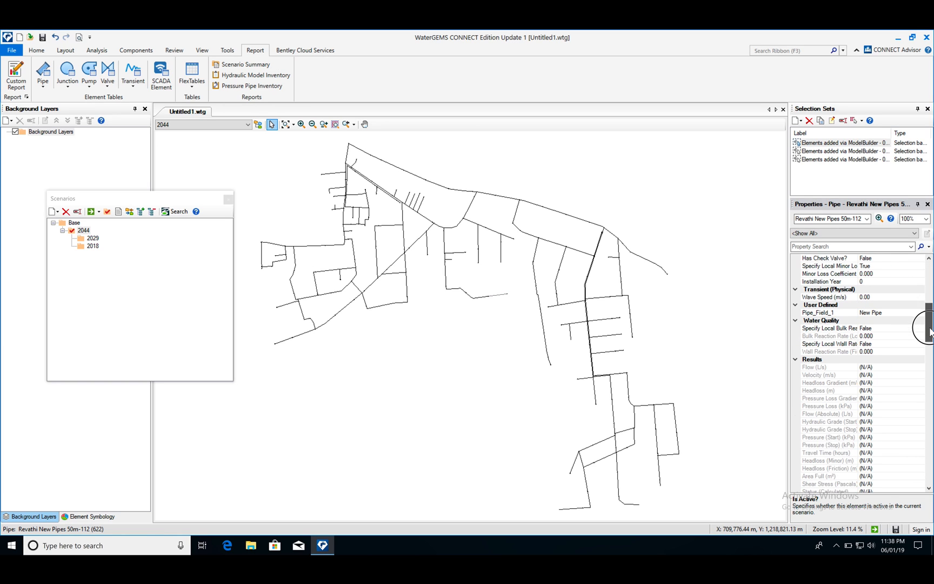
click(891, 305)
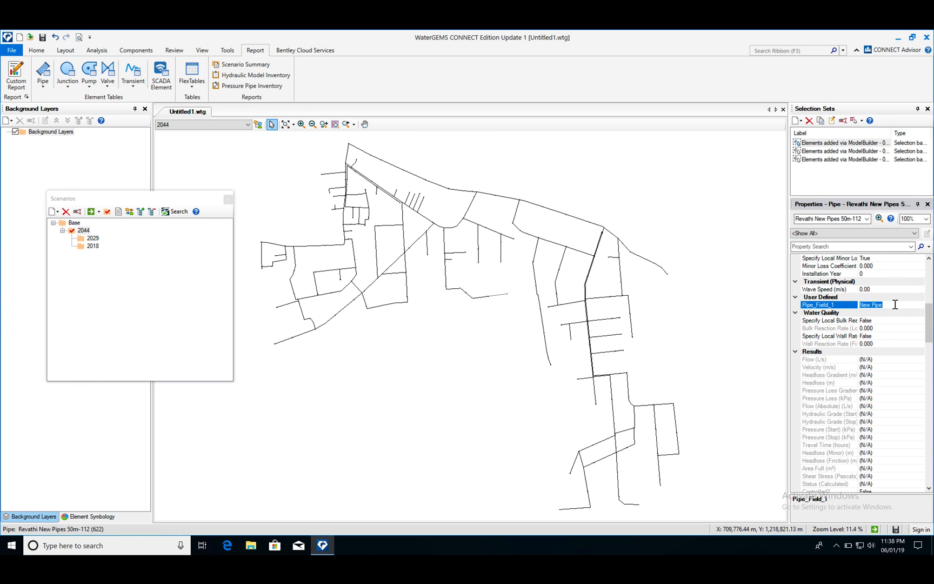
text(D)
click(470, 338)
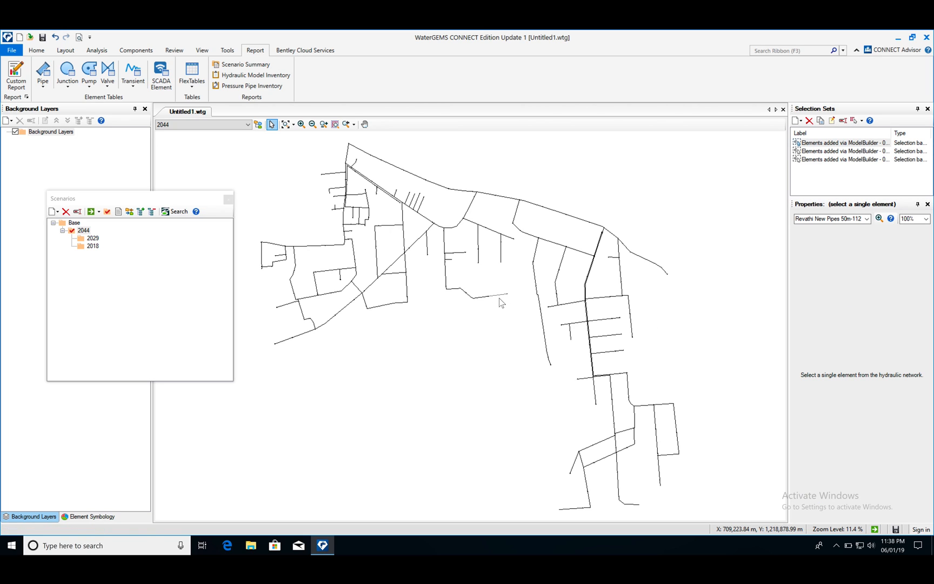
Check the Pipe_Field_1 entry of pipe 622 in the predefined Pipe Table, look through the remaining pipes, and close the tables
click(192, 73)
double_click(145, 162)
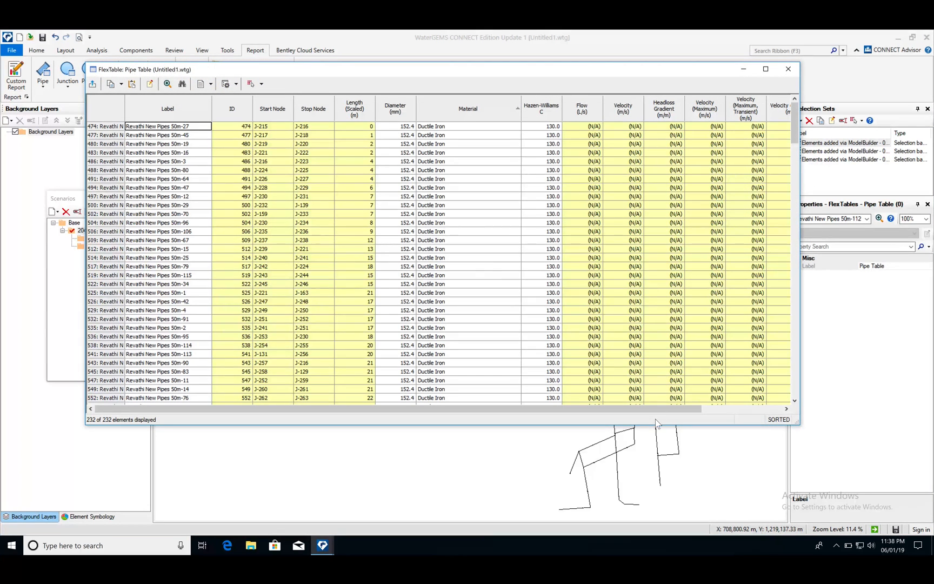
click(770, 411)
click(770, 410)
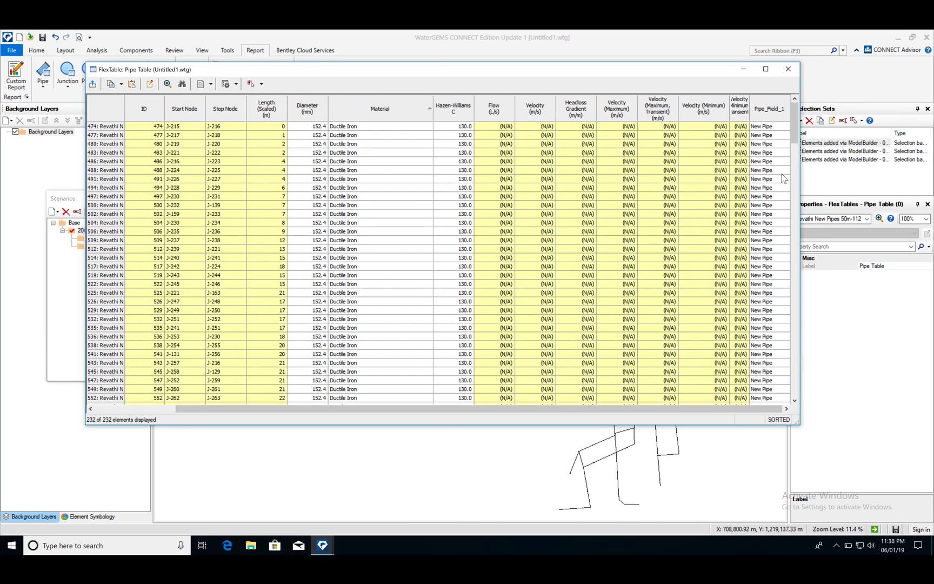
drag(793, 126, 798, 189)
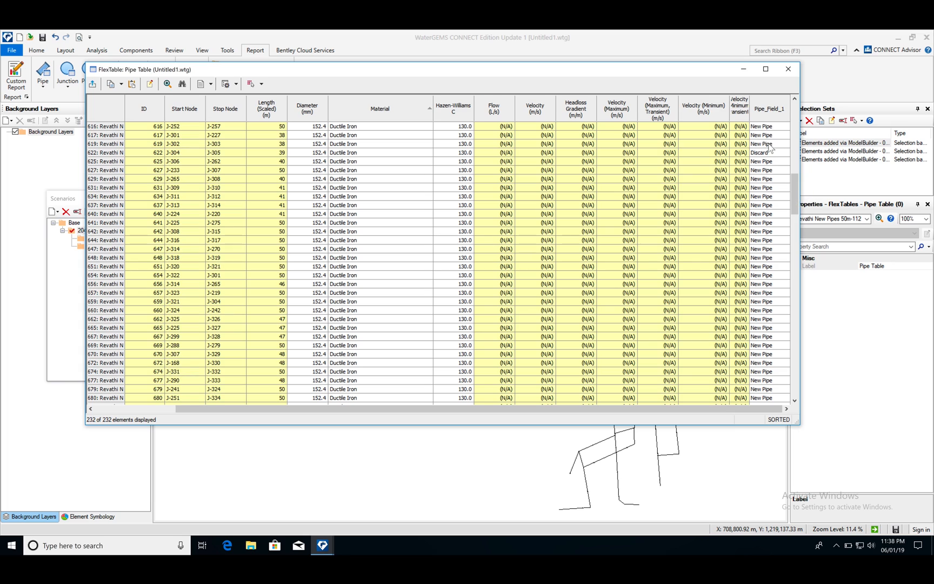
click(766, 151)
drag(794, 190, 791, 333)
click(792, 375)
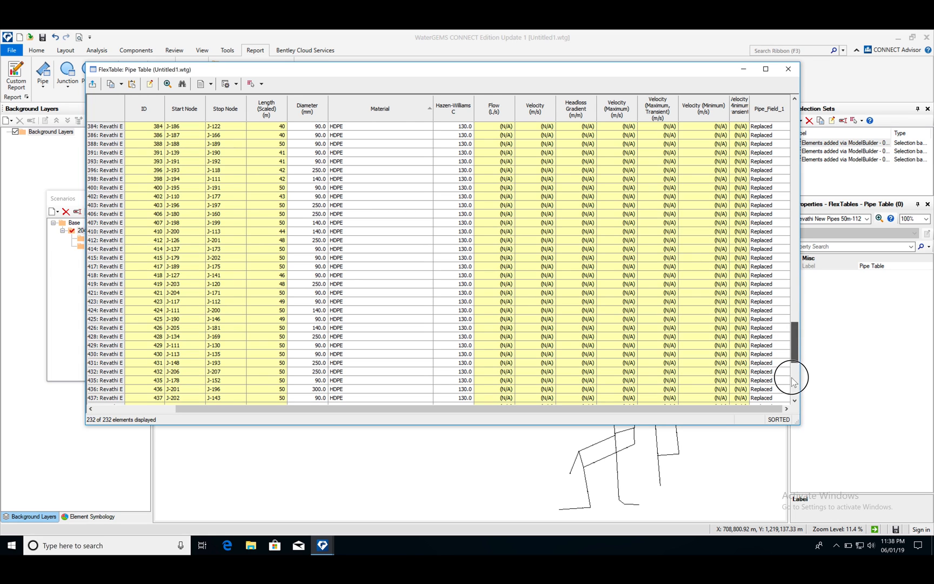
click(788, 69)
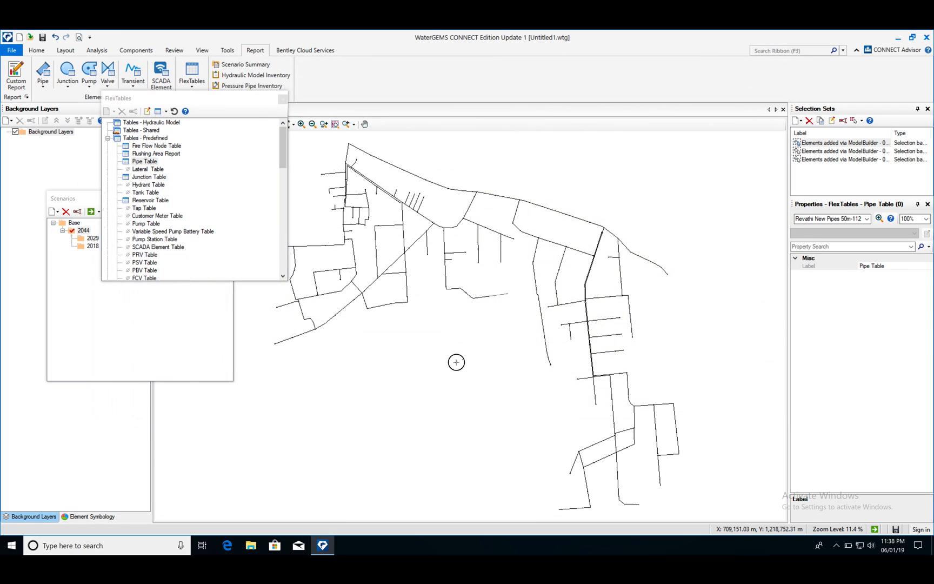
click(282, 99)
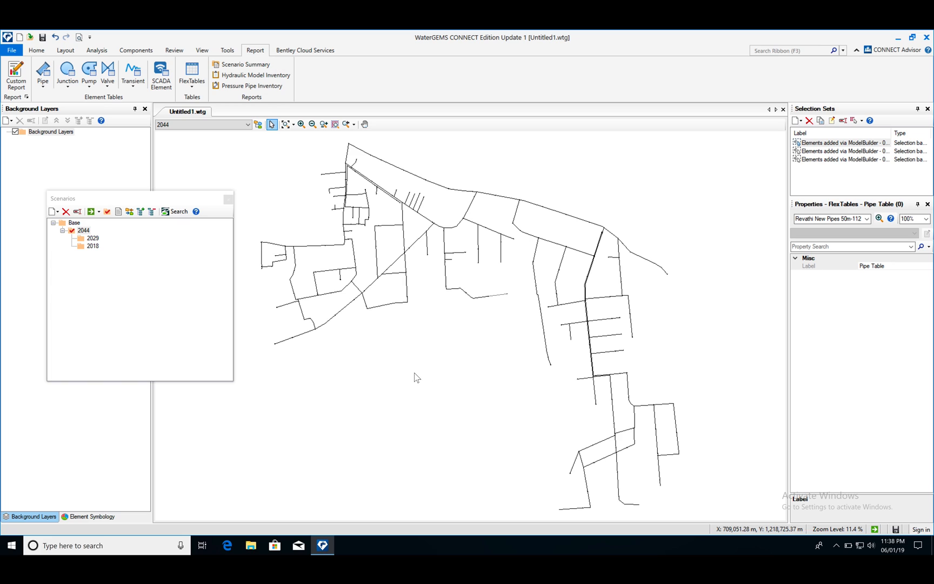